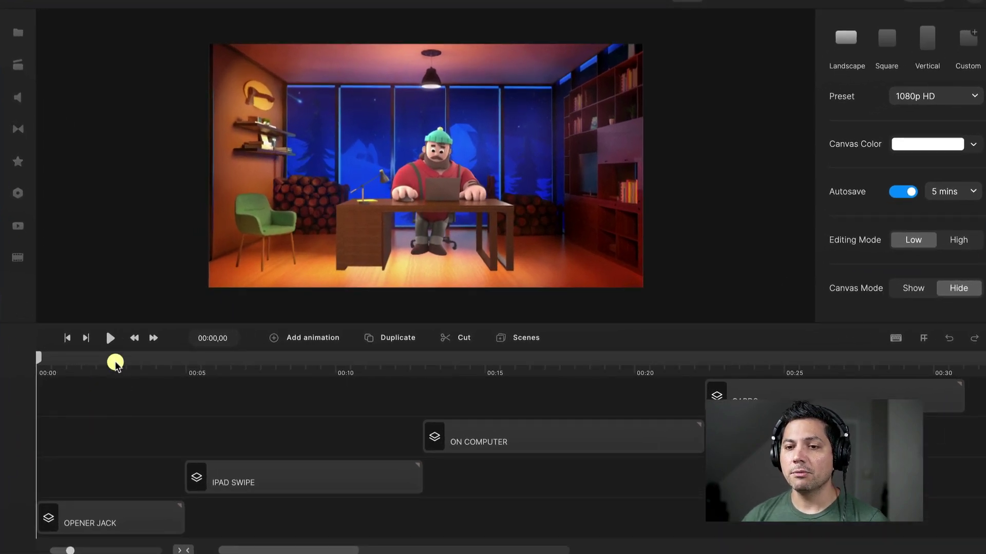
- Open the OPENER JACK group and scrub to about three seconds to preview Jack at his desk
{"action": "left_click", "coordinate": [72, 516]}
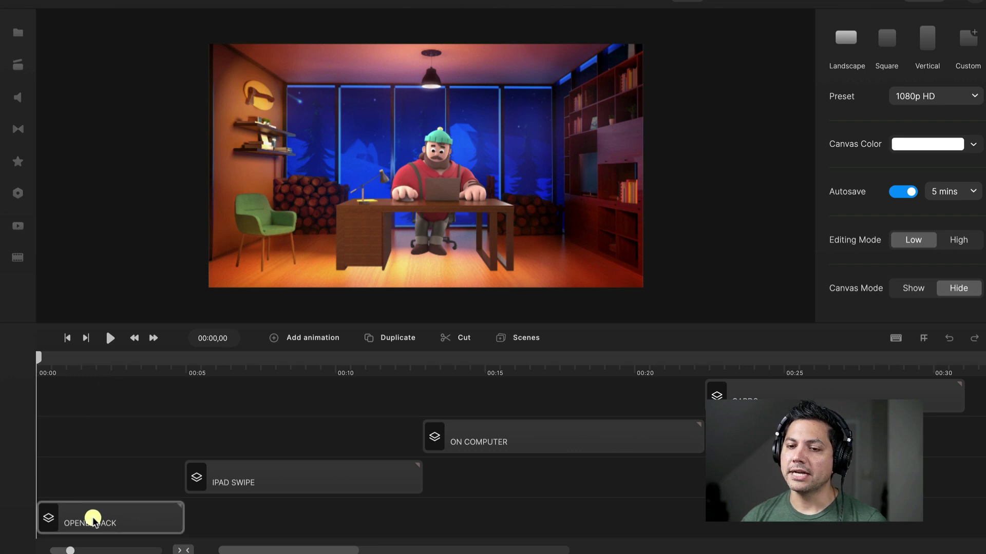
{"action": "double_click", "coordinate": [93, 519]}
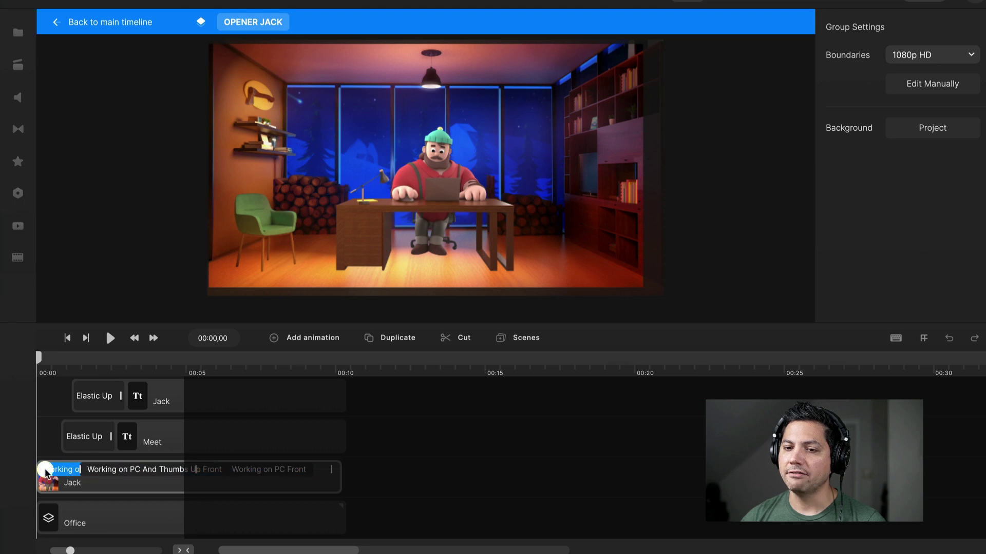
{"action": "mouse_move", "coordinate": [38, 358]}
{"action": "left_mouse_down"}
{"action": "mouse_move", "coordinate": [199, 363]}
{"action": "mouse_move", "coordinate": [39, 354]}
{"action": "left_mouse_up"}
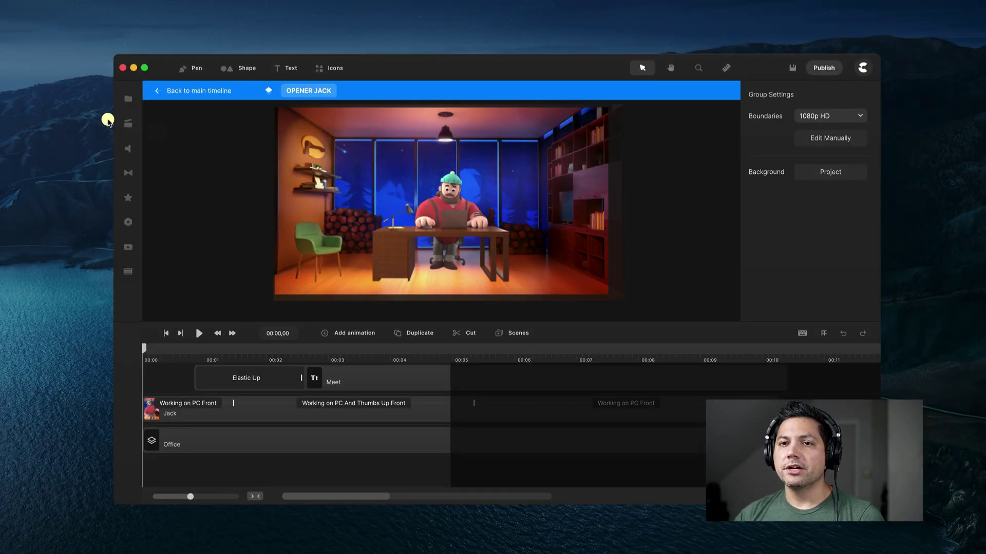
- Search the Characters library for 'hannah' and drag Hannah into the opener's office scene
{"action": "left_click", "coordinate": [127, 123]}
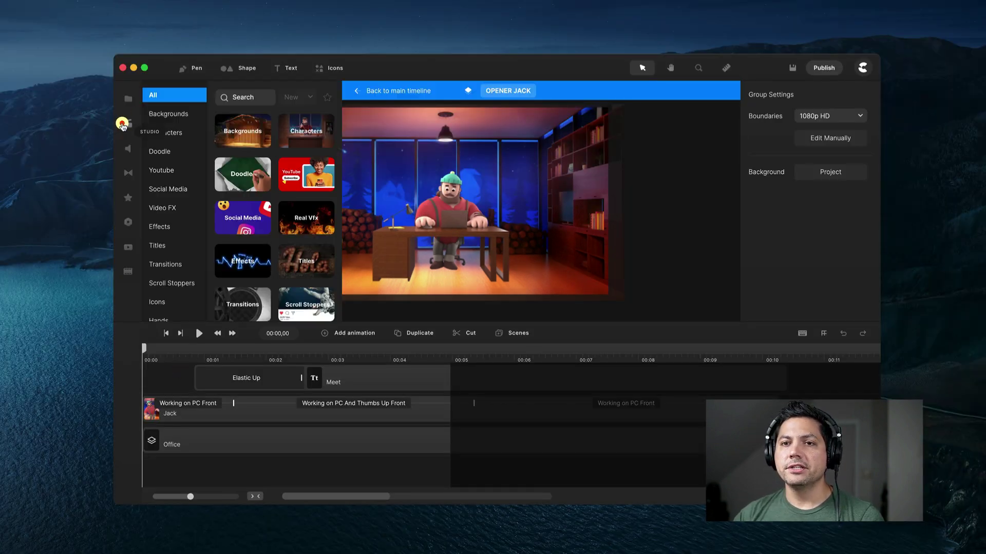
{"action": "left_click", "coordinate": [171, 133]}
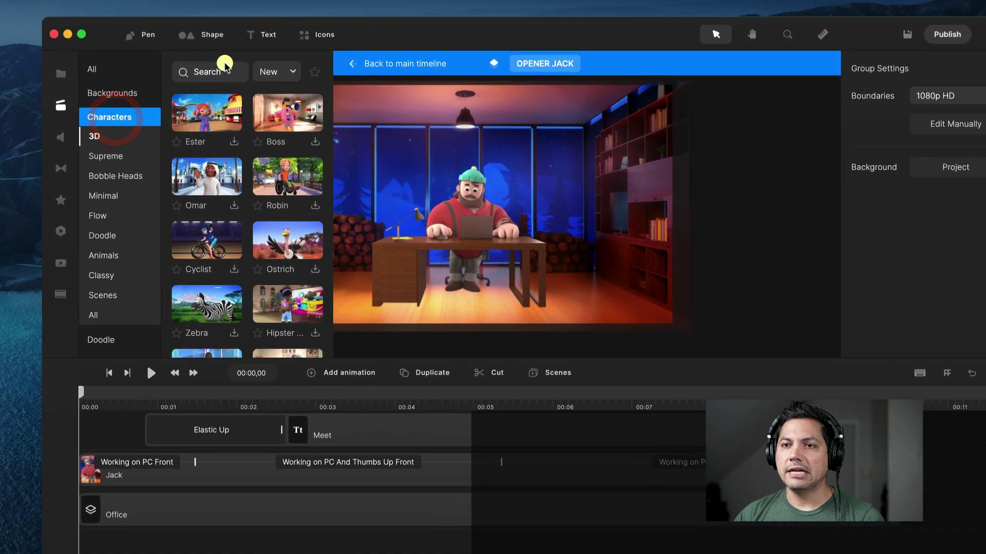
{"action": "left_click", "coordinate": [256, 93]}
{"action": "type", "text": "hanna"}
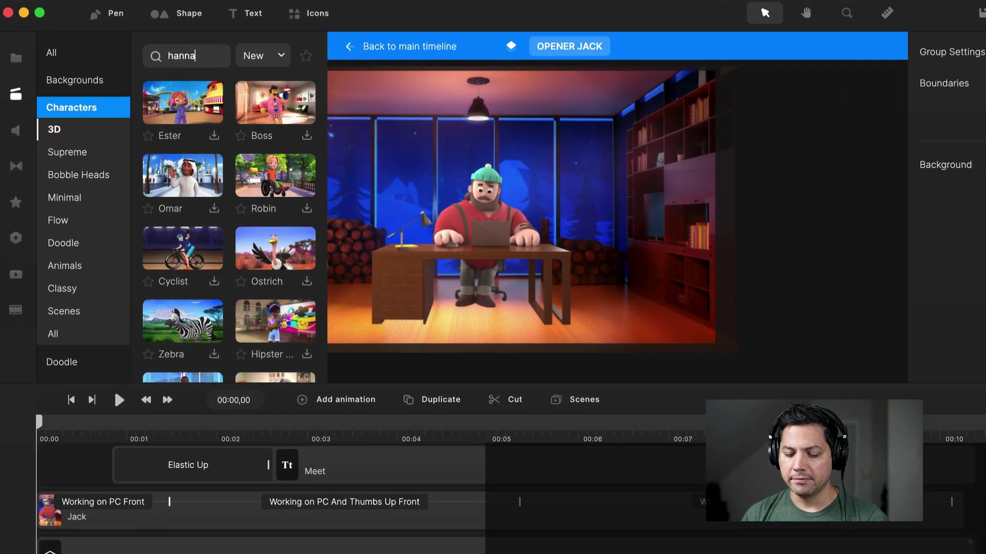
{"action": "type", "text": "h"}
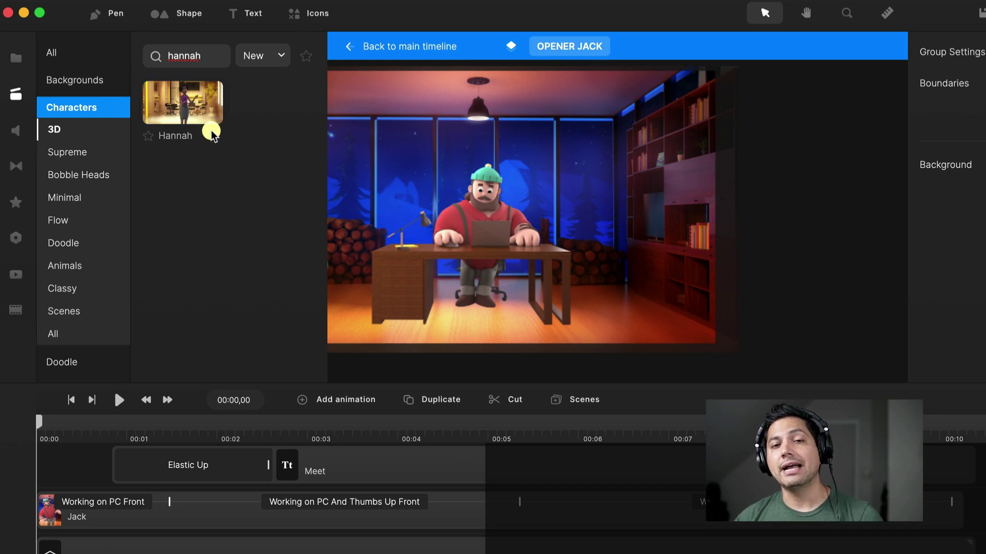
{"action": "left_click_drag", "start_coordinate": [206, 110], "coordinate": [475, 222]}
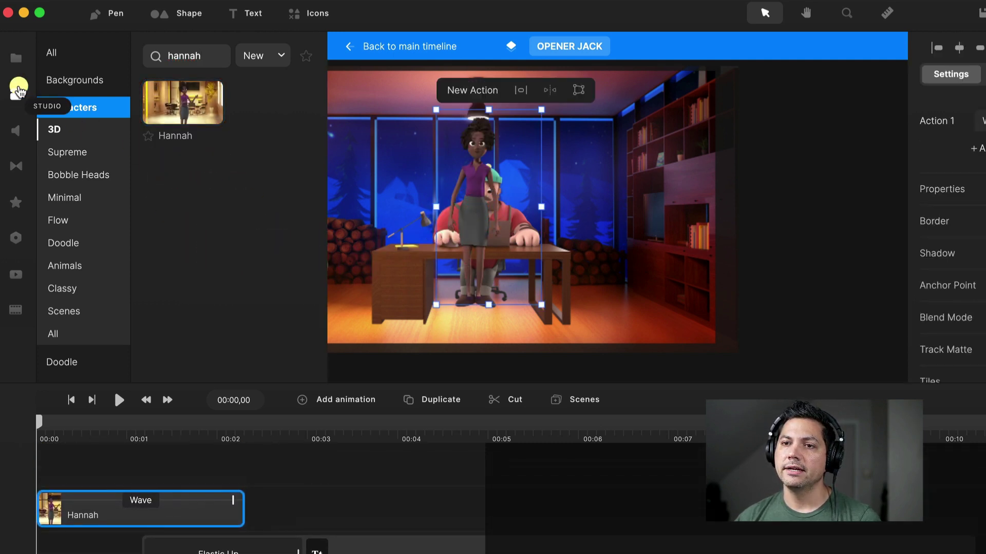
- Switch Hannah's Wave action to Working on PC and move her to the desk on the right
{"action": "left_click", "coordinate": [16, 94]}
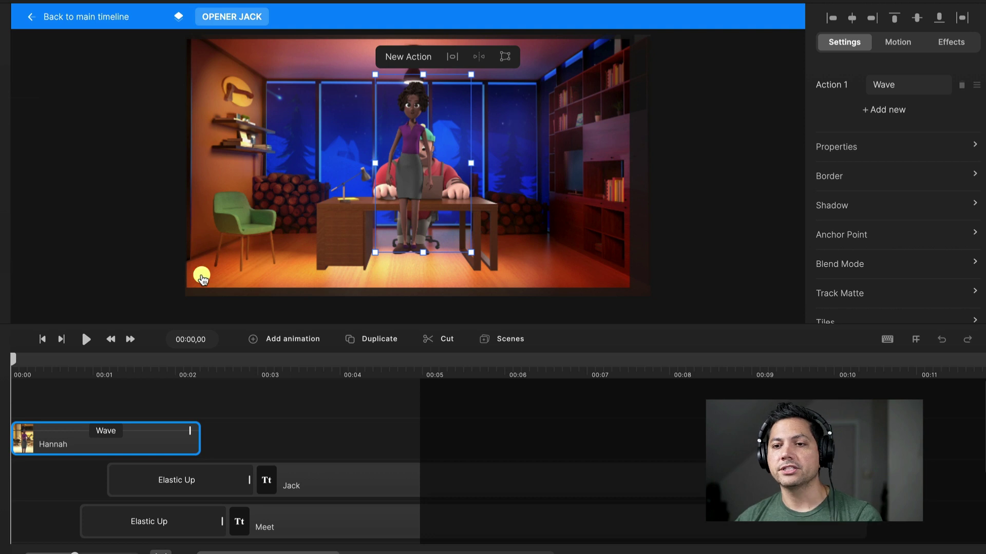
{"action": "left_click", "coordinate": [106, 431]}
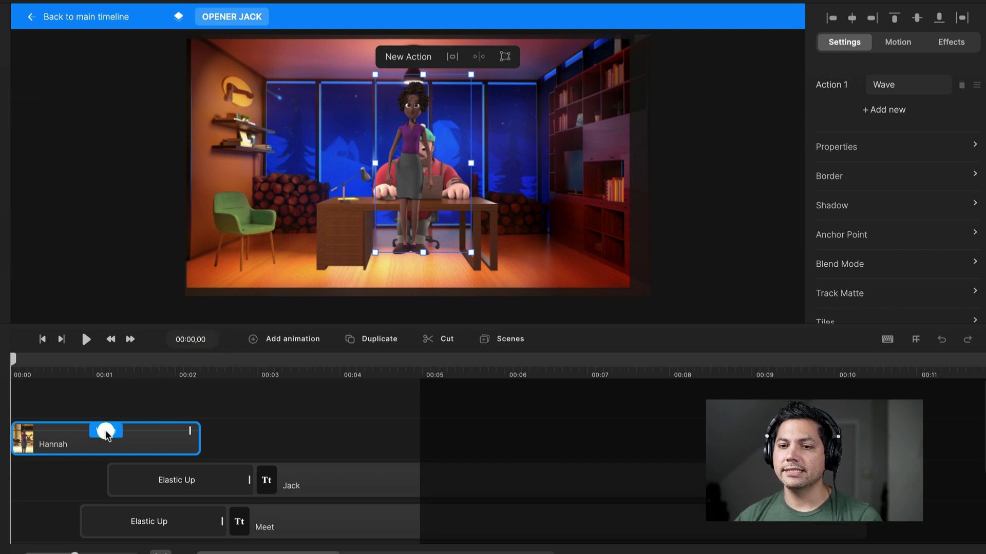
{"action": "left_click", "coordinate": [106, 433]}
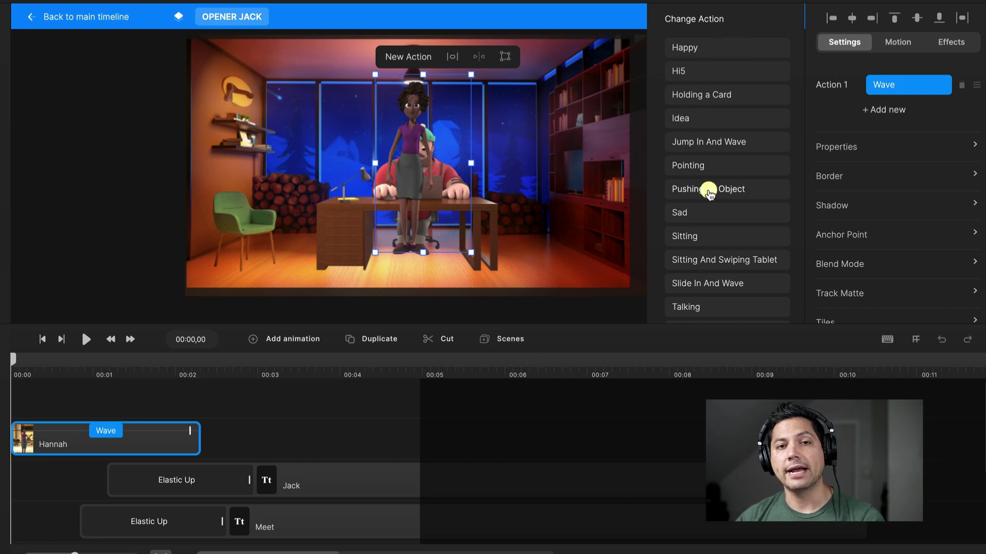
{"action": "scroll", "coordinate": [709, 194], "scroll_direction": "down", "scroll_amount": 5}
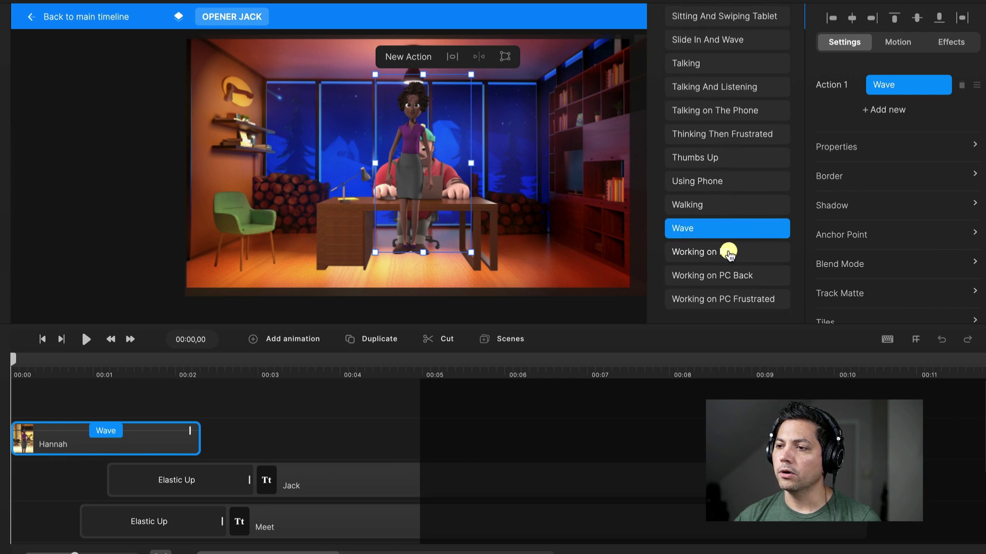
{"action": "left_click", "coordinate": [728, 252]}
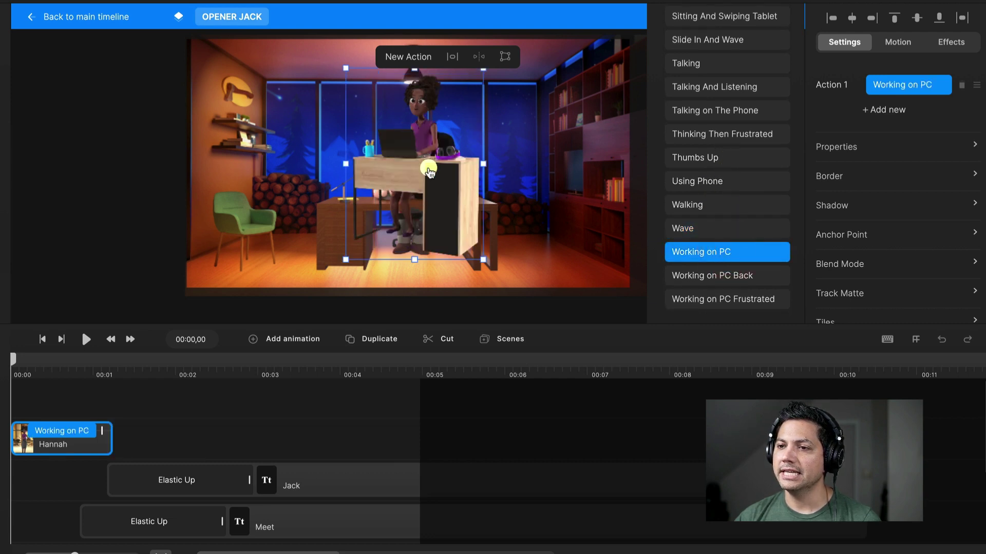
{"action": "left_click_drag", "start_coordinate": [430, 172], "coordinate": [532, 187]}
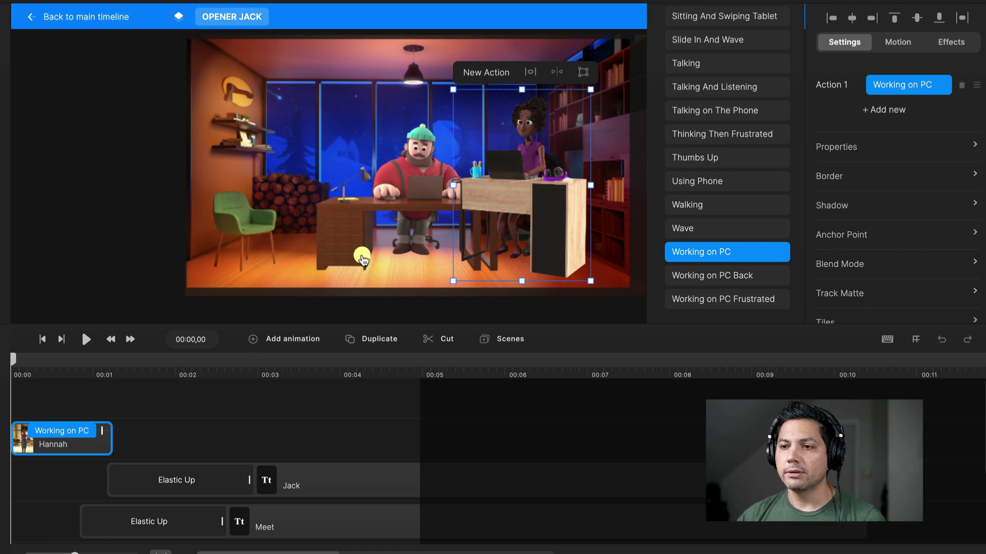
- Delete Jack's track from the opener scene
{"action": "scroll", "coordinate": [236, 388], "scroll_direction": "down", "scroll_amount": 3}
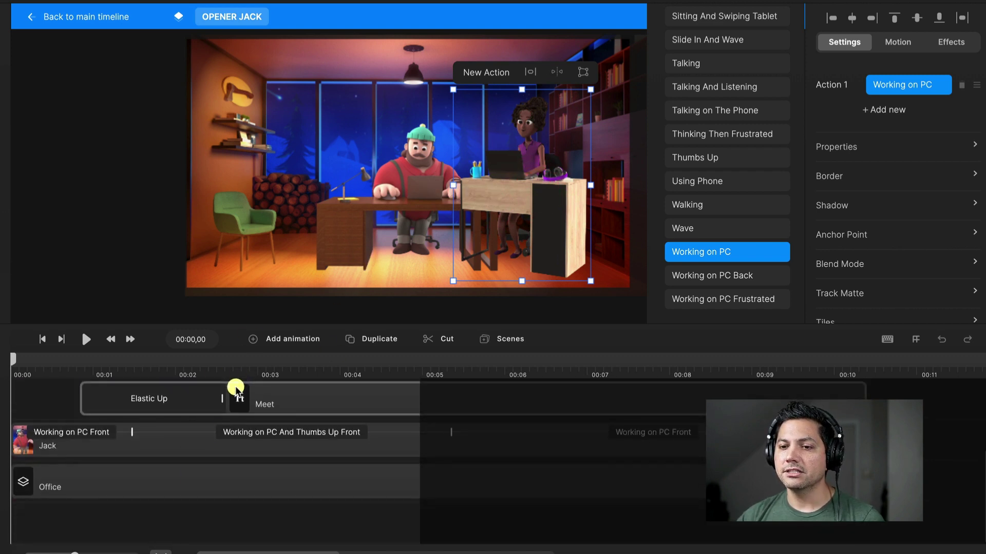
{"action": "left_click", "coordinate": [156, 443]}
{"action": "key", "text": "Delete"}
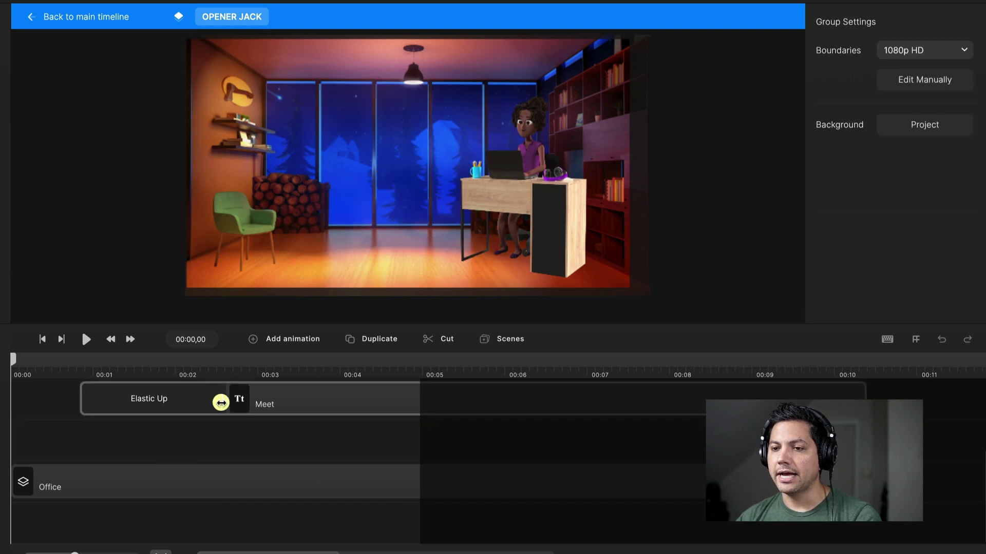
- Enlarge Hannah and her desk and centre them in the office
{"action": "scroll", "coordinate": [174, 436], "scroll_direction": "up", "scroll_amount": 3}
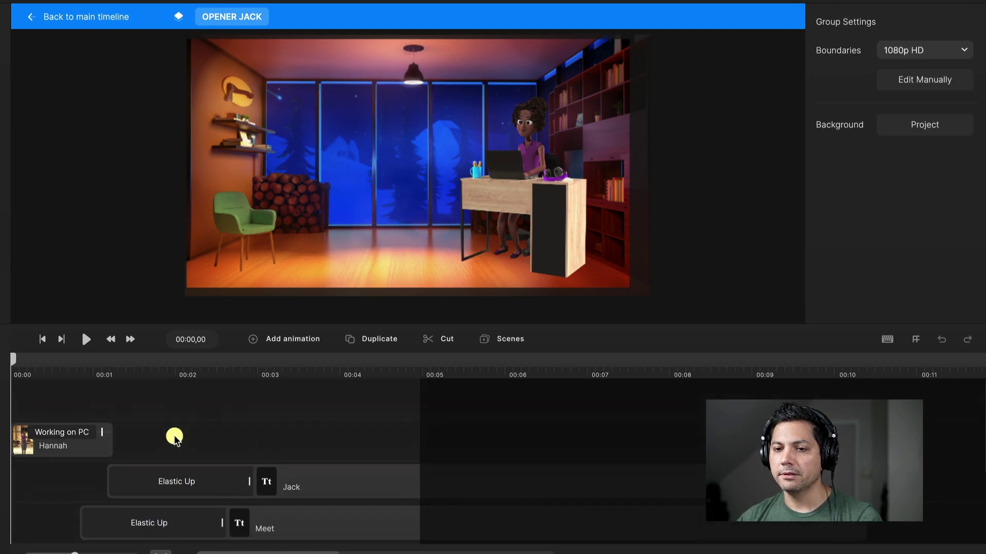
{"action": "left_click", "coordinate": [77, 451]}
{"action": "left_click_drag", "start_coordinate": [524, 205], "coordinate": [436, 202]}
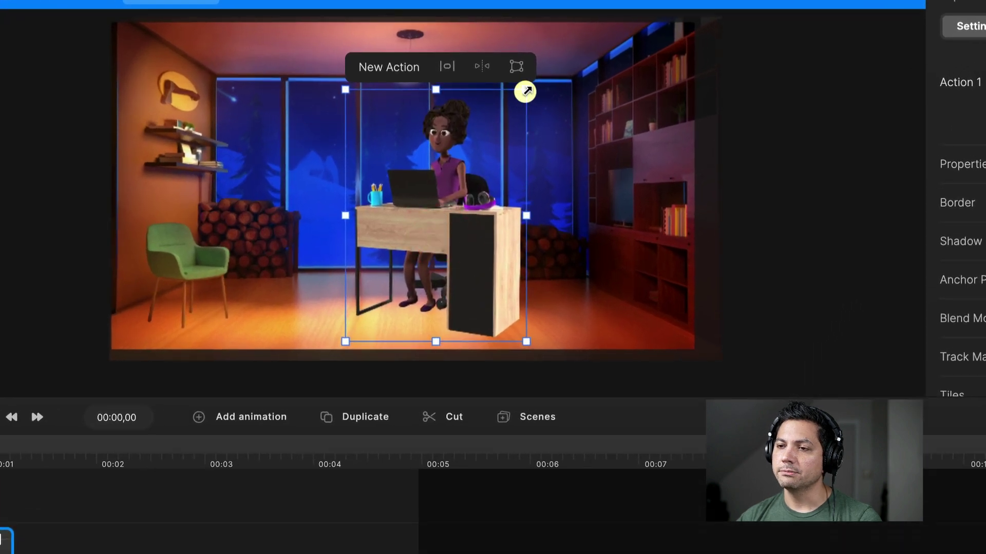
{"action": "mouse_move", "coordinate": [525, 90]}
{"action": "left_mouse_down"}
{"action": "mouse_move", "coordinate": [559, 77]}
{"action": "mouse_move", "coordinate": [518, 96]}
{"action": "left_mouse_up"}
{"action": "left_click_drag", "start_coordinate": [435, 231], "coordinate": [456, 226]}
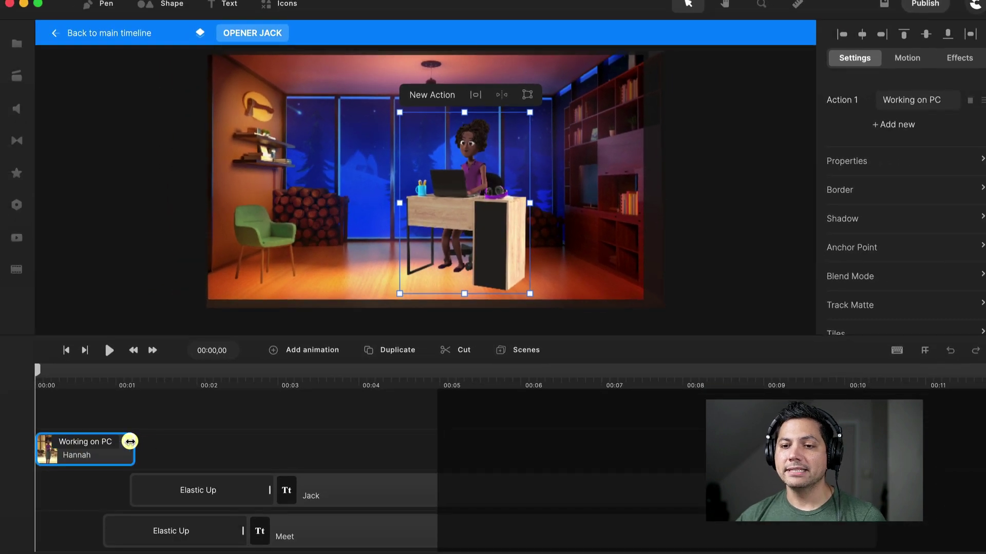
- Stretch Hannah's Working on PC clip to about 00:05 and preview the scene
{"action": "left_click_drag", "start_coordinate": [127, 441], "coordinate": [427, 441]}
{"action": "left_click", "coordinate": [165, 390]}
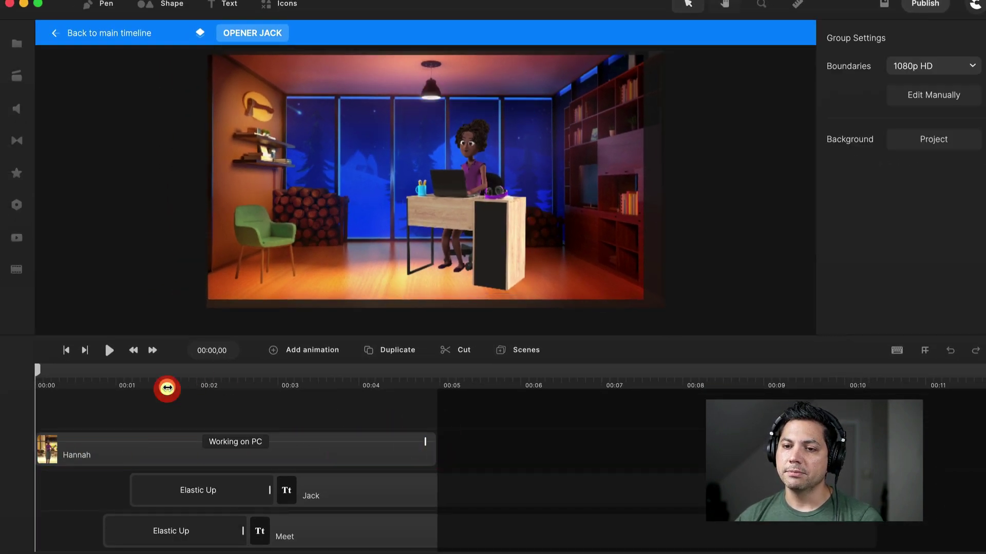
{"action": "key", "text": "space"}
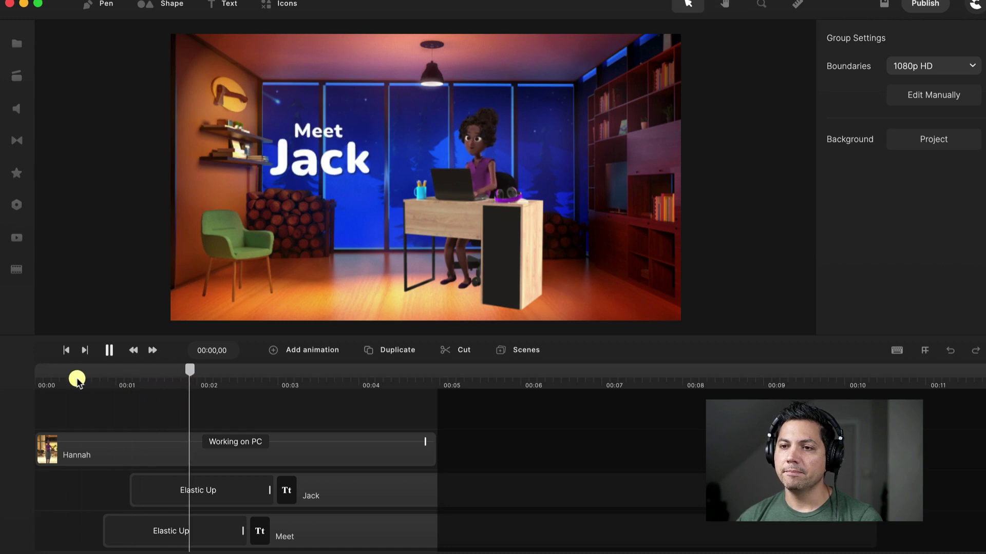
{"action": "double_click", "coordinate": [454, 143]}
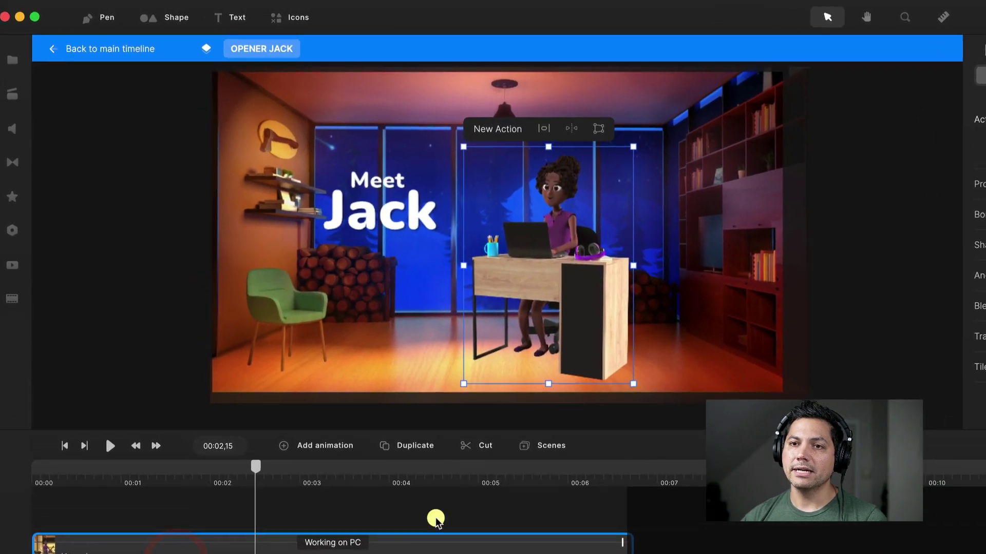
- On the main timeline, change OPENER JACK's TEXT 2 from 'Jack' to 'Hannah' and check playback
{"action": "left_click", "coordinate": [56, 51]}
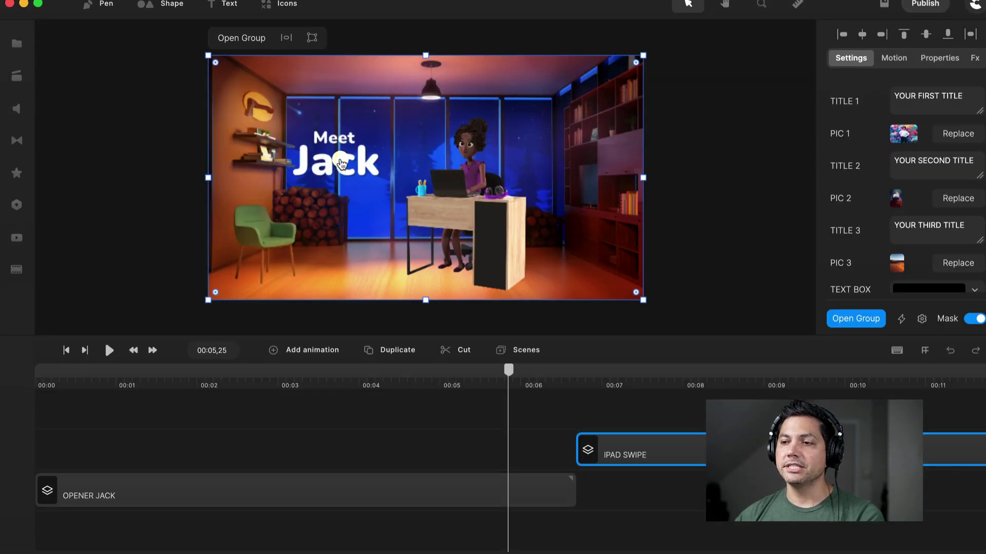
{"action": "left_click", "coordinate": [160, 444]}
{"action": "left_click", "coordinate": [94, 493]}
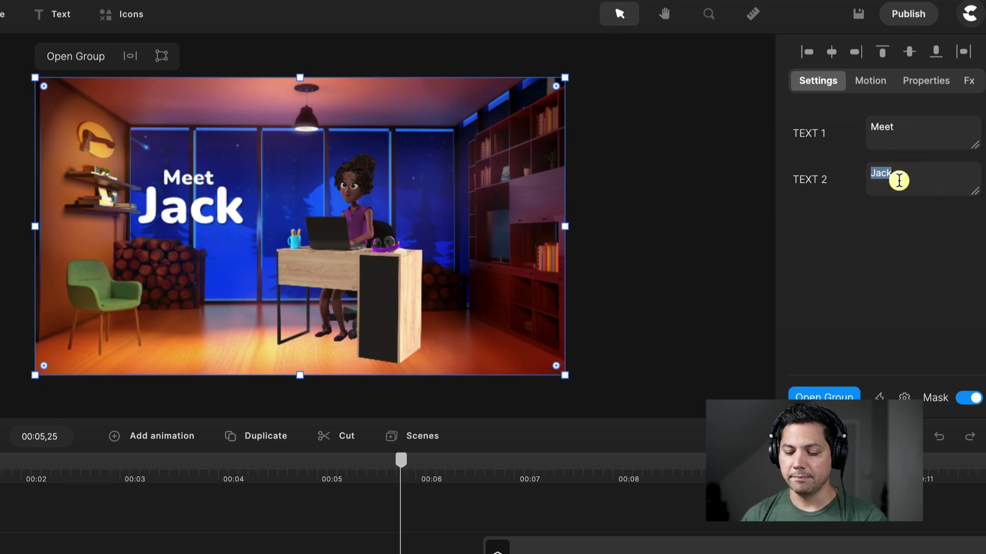
{"action": "type", "text": "ha"}
{"action": "key", "text": "BackSpace"}
{"action": "key", "text": "BackSpace"}
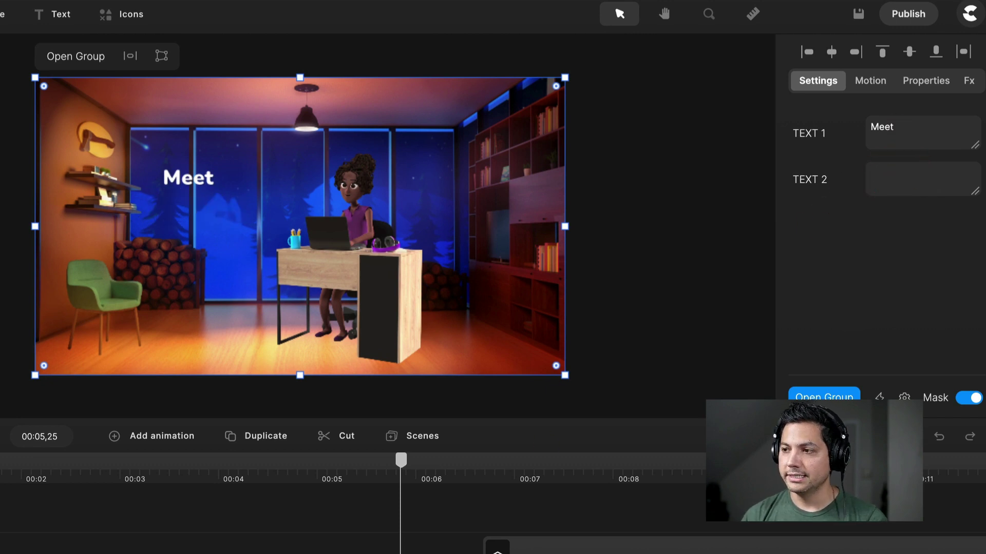
{"action": "type", "text": "Hannah"}
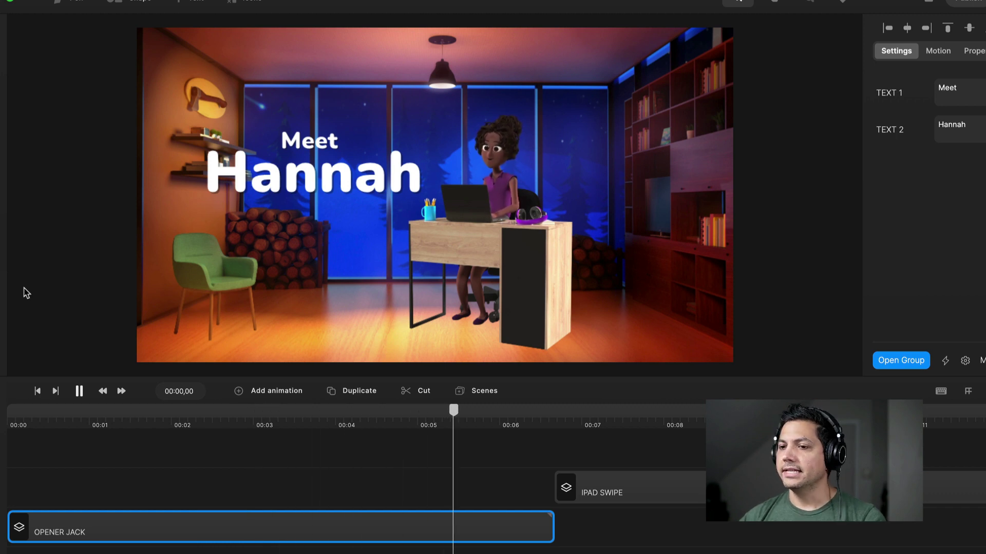
{"action": "key", "text": "space"}
{"action": "left_click", "coordinate": [929, 1]}
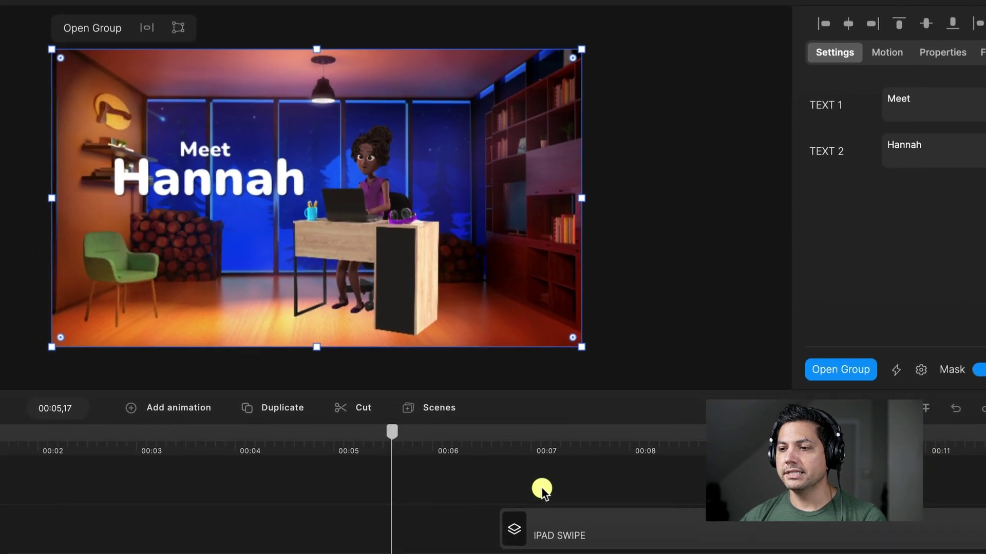
- Find the IPAD SWIPE clip on the main timeline and select it alone
{"action": "scroll", "coordinate": [564, 455], "scroll_direction": "right", "scroll_amount": 5}
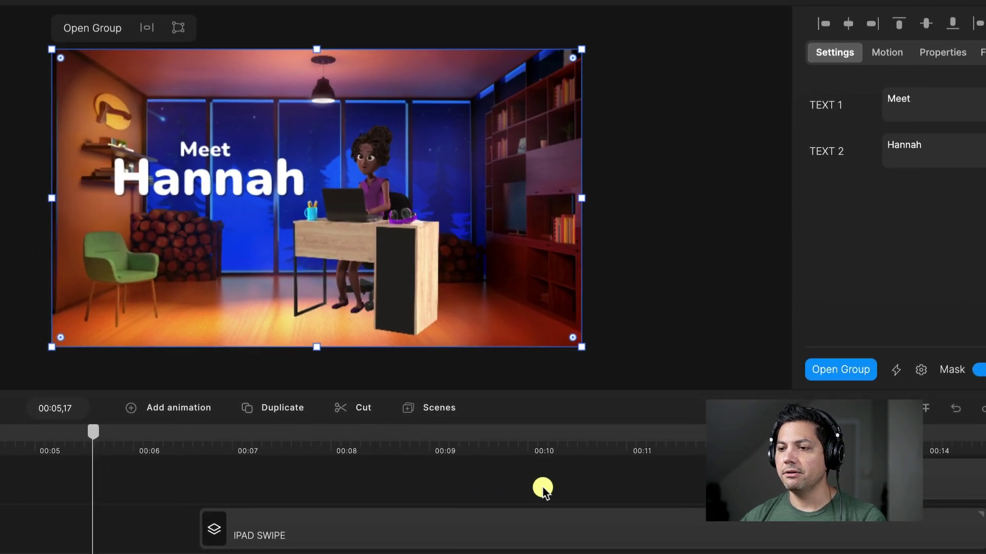
{"action": "left_click", "coordinate": [369, 452]}
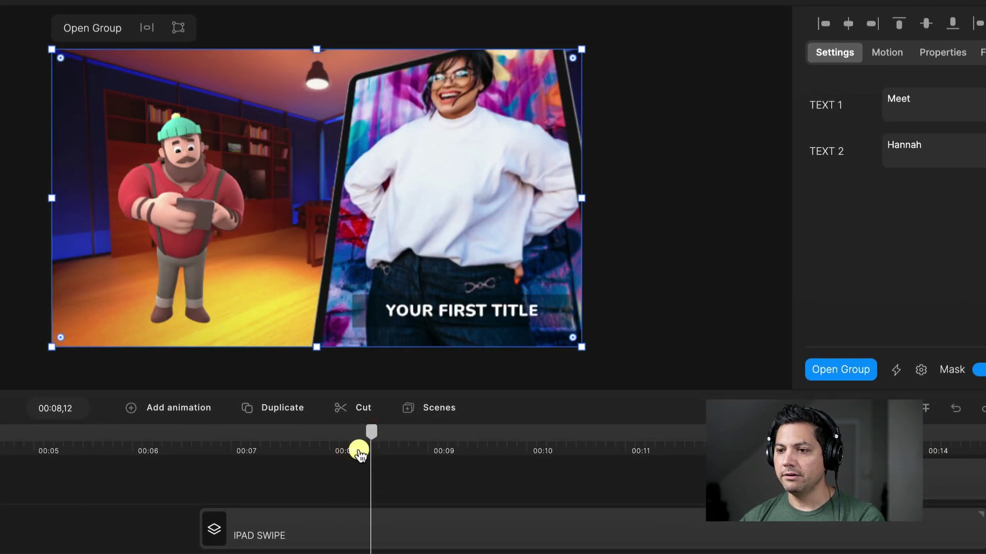
{"action": "scroll", "coordinate": [360, 452], "scroll_direction": "down", "scroll_amount": 3}
{"action": "left_click", "coordinate": [162, 463]}
{"action": "scroll", "coordinate": [434, 509], "scroll_direction": "down", "scroll_amount": 2}
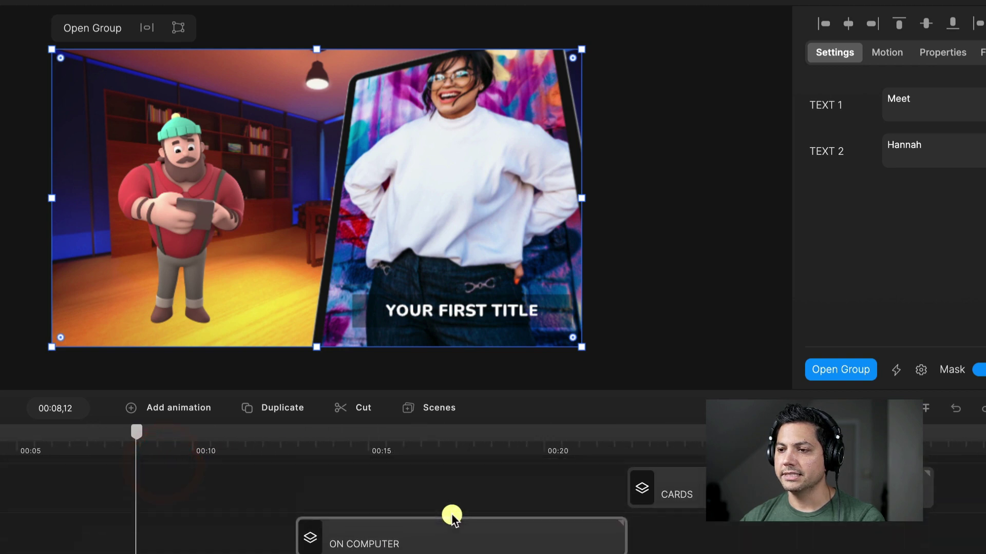
{"action": "scroll", "coordinate": [452, 518], "scroll_direction": "up", "scroll_amount": 2}
{"action": "left_click_drag", "start_coordinate": [473, 499], "coordinate": [740, 534]}
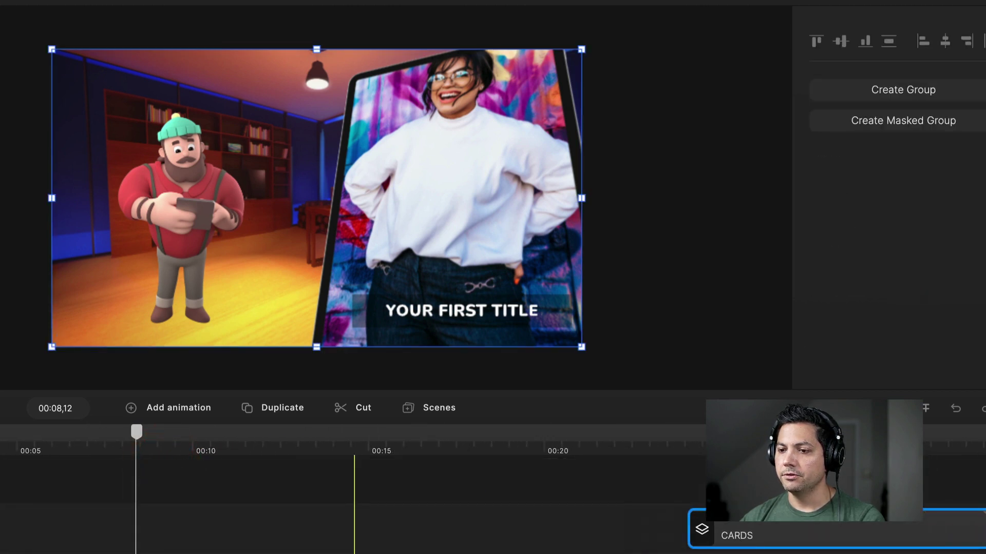
{"action": "scroll", "coordinate": [360, 506], "scroll_direction": "up", "scroll_amount": 2}
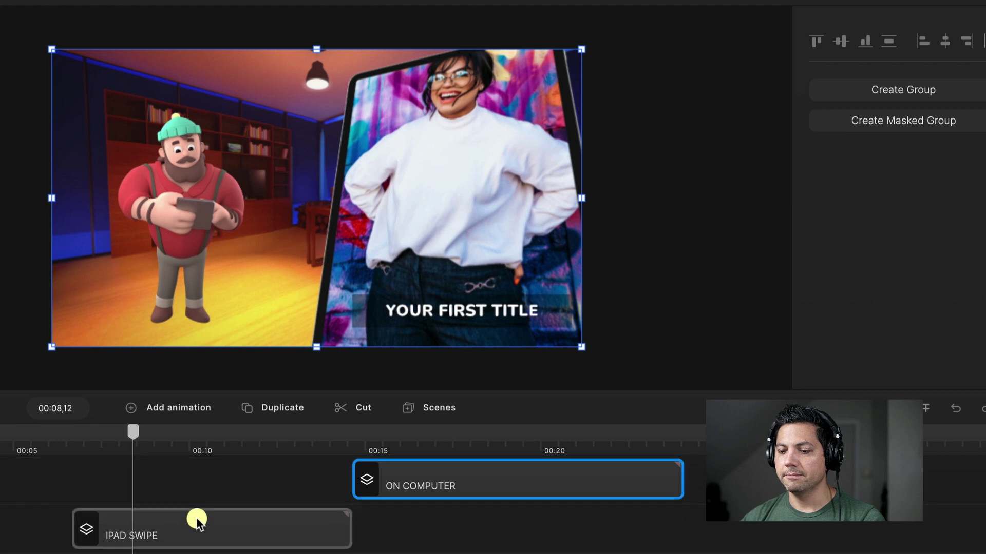
{"action": "scroll", "coordinate": [194, 452], "scroll_direction": "up", "scroll_amount": 3}
{"action": "left_click", "coordinate": [351, 442]}
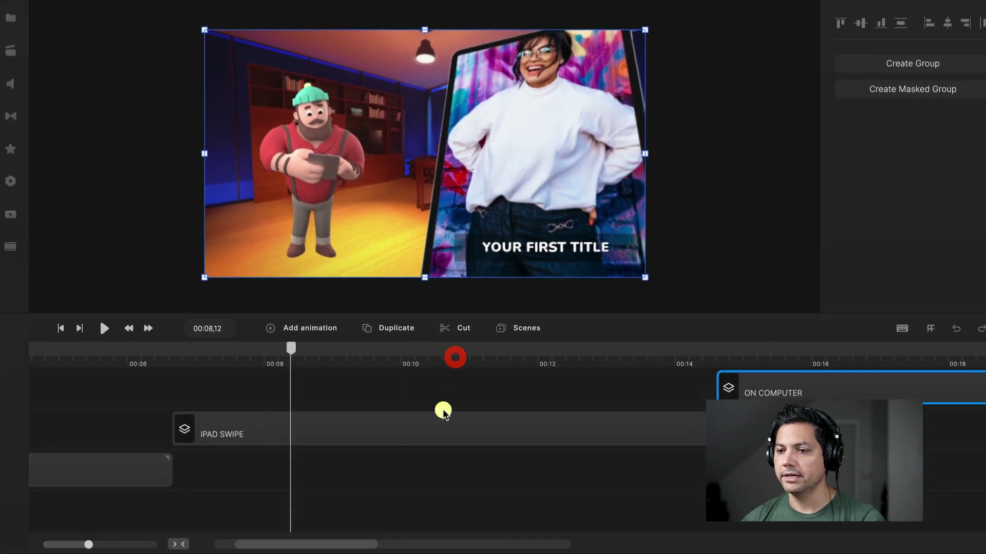
{"action": "left_click", "coordinate": [334, 524]}
{"action": "left_click", "coordinate": [393, 434]}
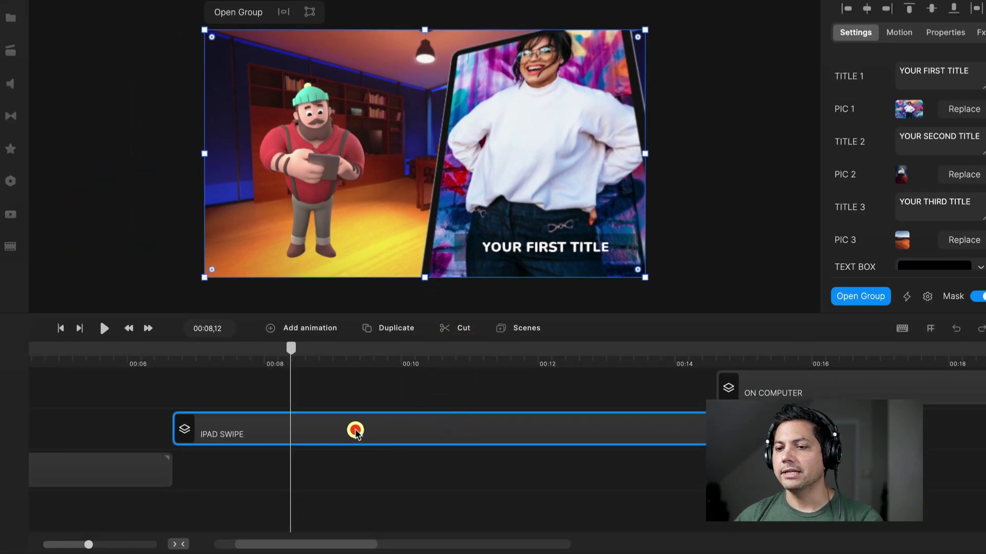
- Enter the IPAD SWIPE group, play its animation, and rewind to 00:00
{"action": "double_click", "coordinate": [356, 432]}
{"action": "left_click_drag", "start_coordinate": [143, 350], "coordinate": [32, 350]}
{"action": "key", "text": "space"}
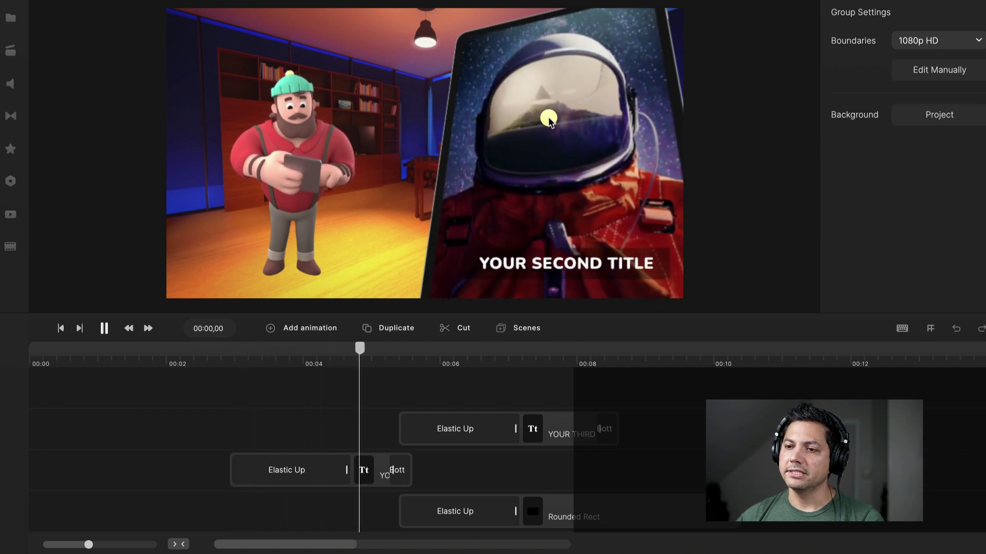
{"action": "double_click", "coordinate": [590, 221]}
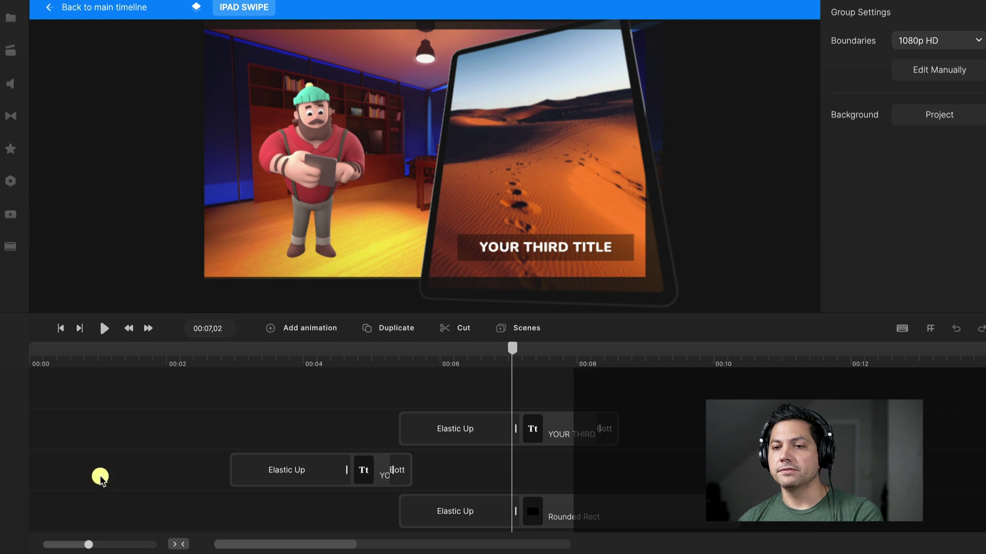
{"action": "left_click_drag", "start_coordinate": [99, 362], "coordinate": [32, 362]}
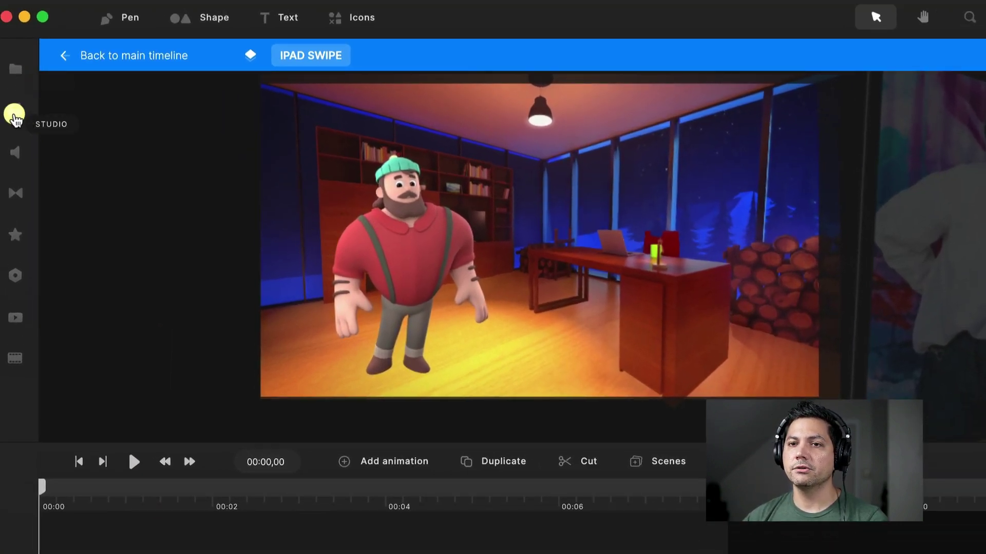
- Drag Hannah from the character library into the IPAD SWIPE room
{"action": "left_click", "coordinate": [15, 110]}
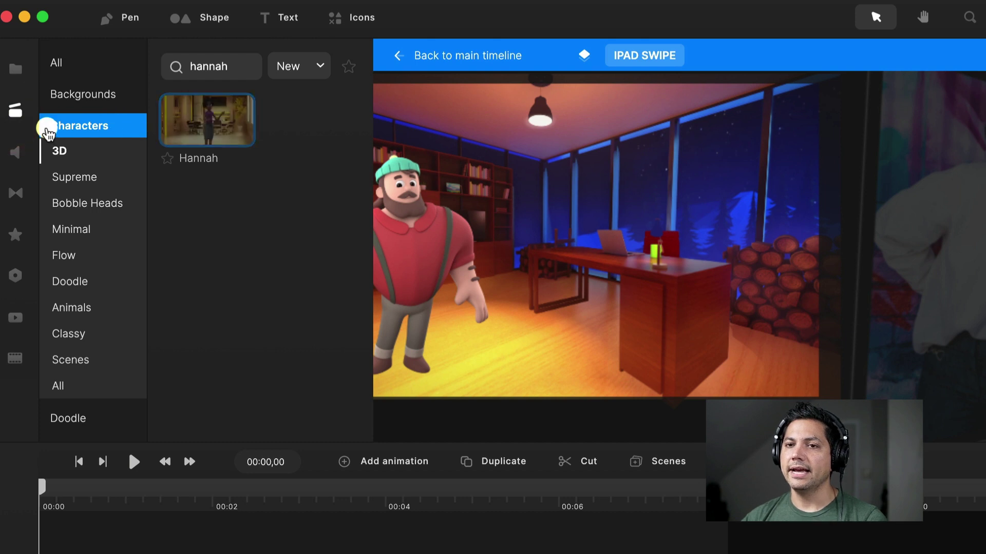
{"action": "left_click", "coordinate": [15, 110]}
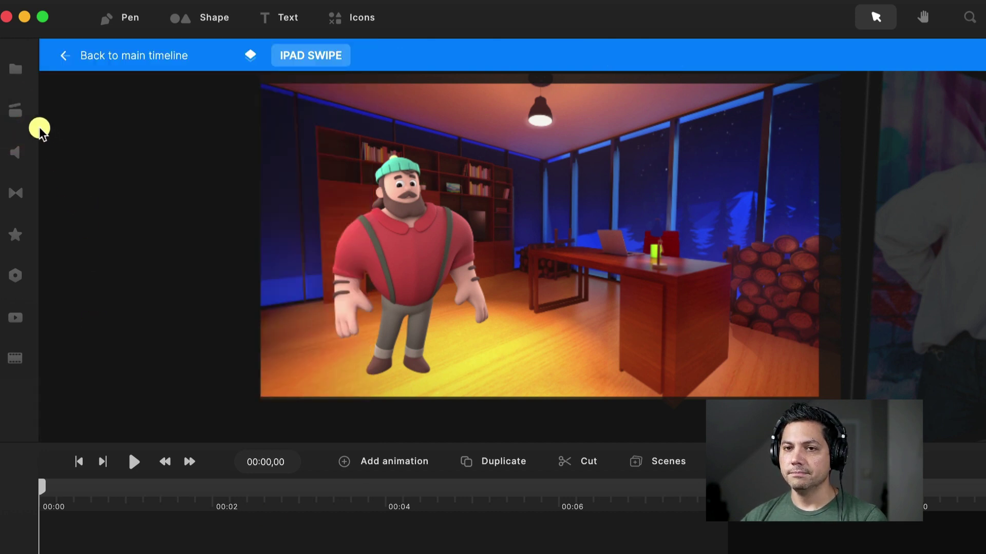
{"action": "left_click", "coordinate": [14, 112]}
{"action": "left_click_drag", "start_coordinate": [216, 133], "coordinate": [575, 229]}
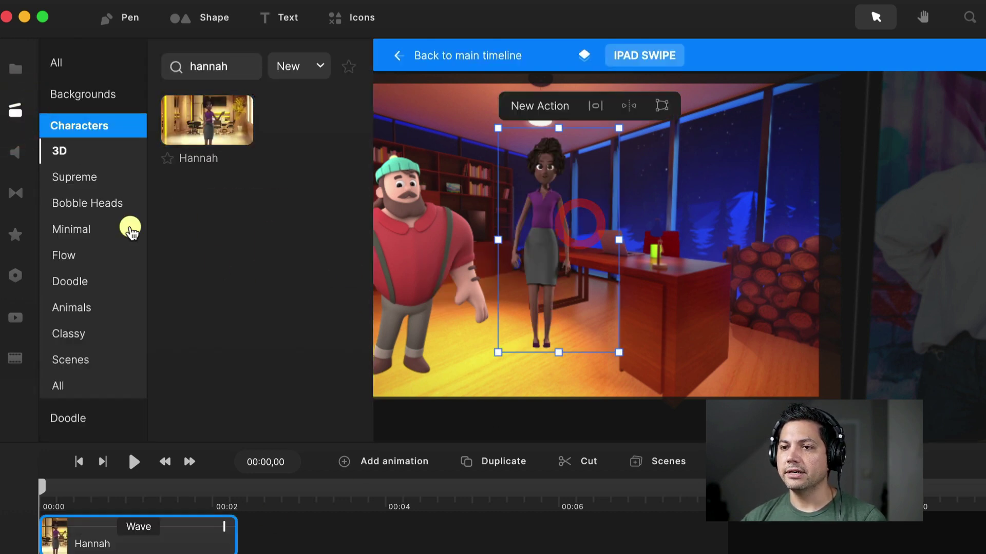
{"action": "left_click", "coordinate": [15, 113]}
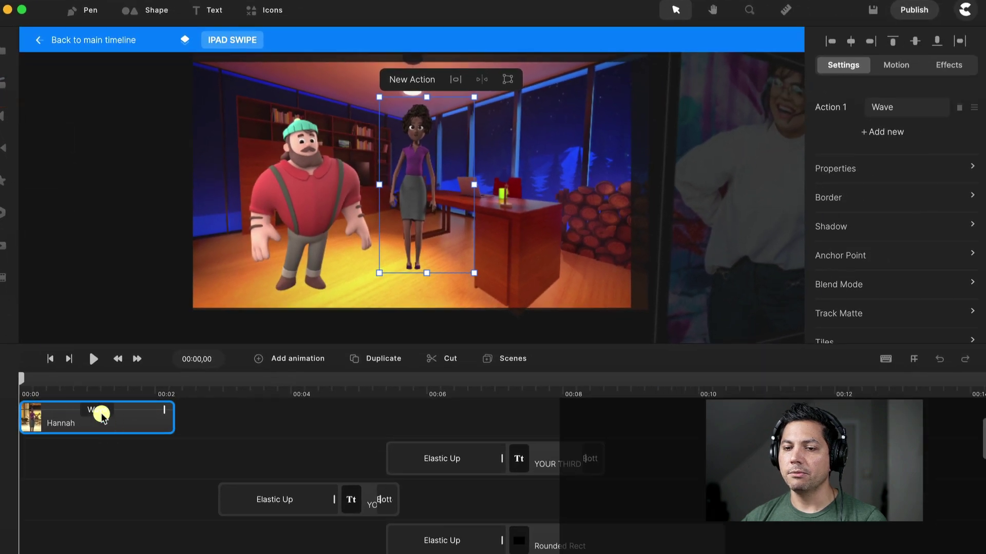
- Change Hannah's action to Sitting And Swiping Tablet
{"action": "left_click", "coordinate": [97, 410]}
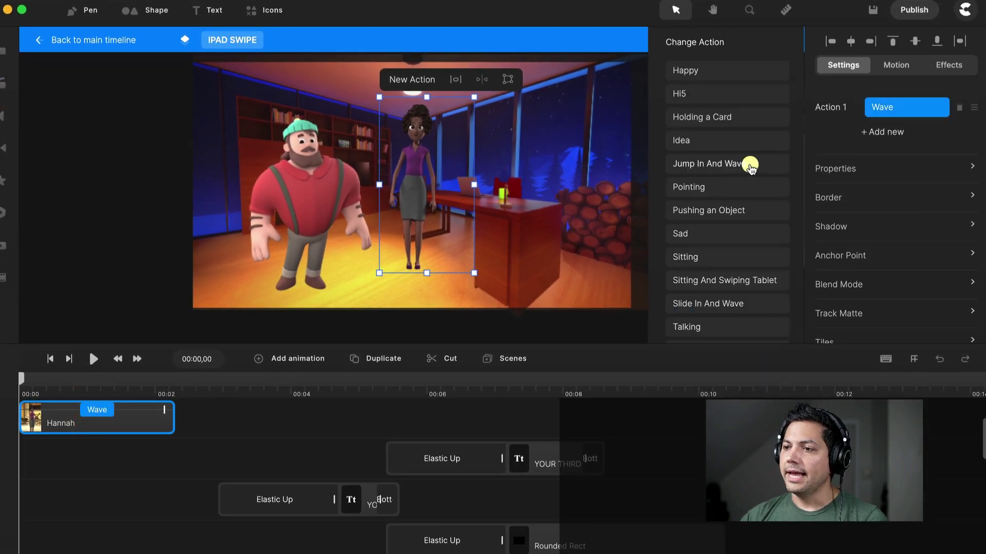
{"action": "scroll", "coordinate": [747, 190], "scroll_direction": "down", "scroll_amount": 2}
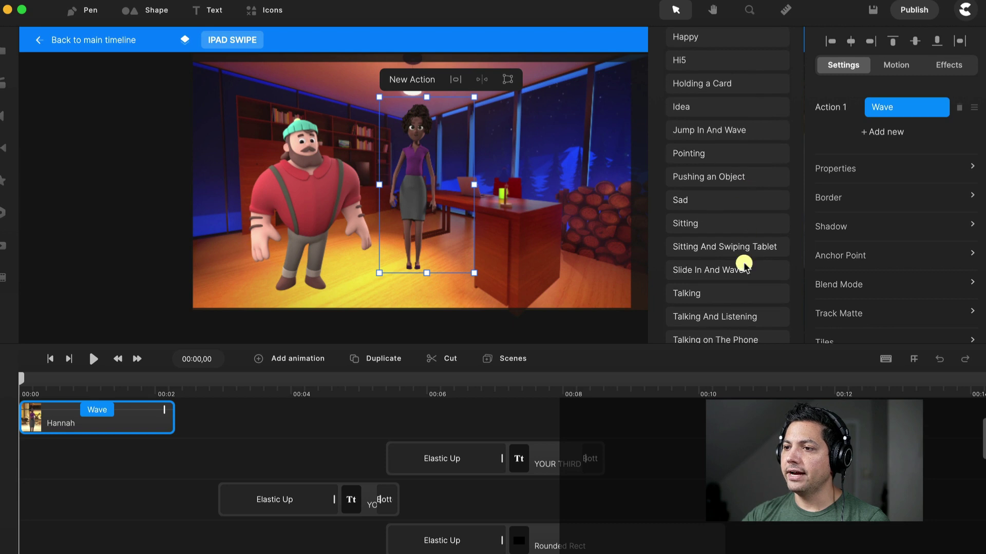
{"action": "scroll", "coordinate": [724, 264], "scroll_direction": "down", "scroll_amount": 3}
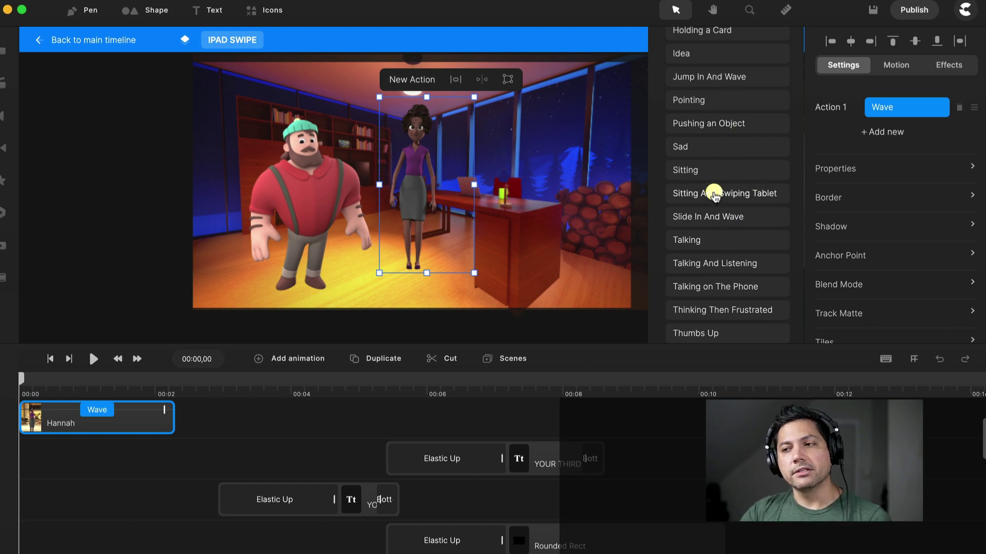
{"action": "left_click", "coordinate": [713, 194]}
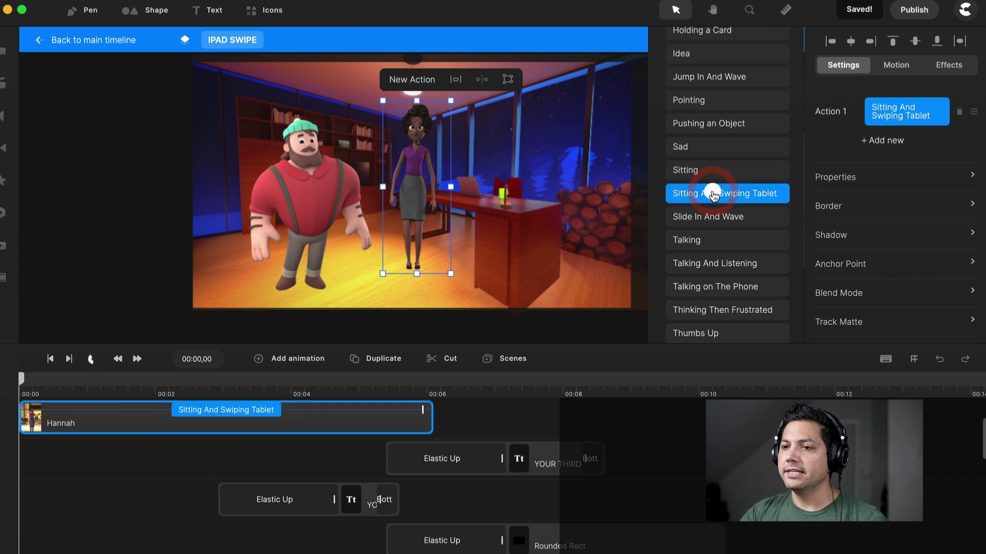
- Delete Jack's track and scrub ahead to preview Hannah swiping the tablet
{"action": "scroll", "coordinate": [190, 475], "scroll_direction": "down", "scroll_amount": 8}
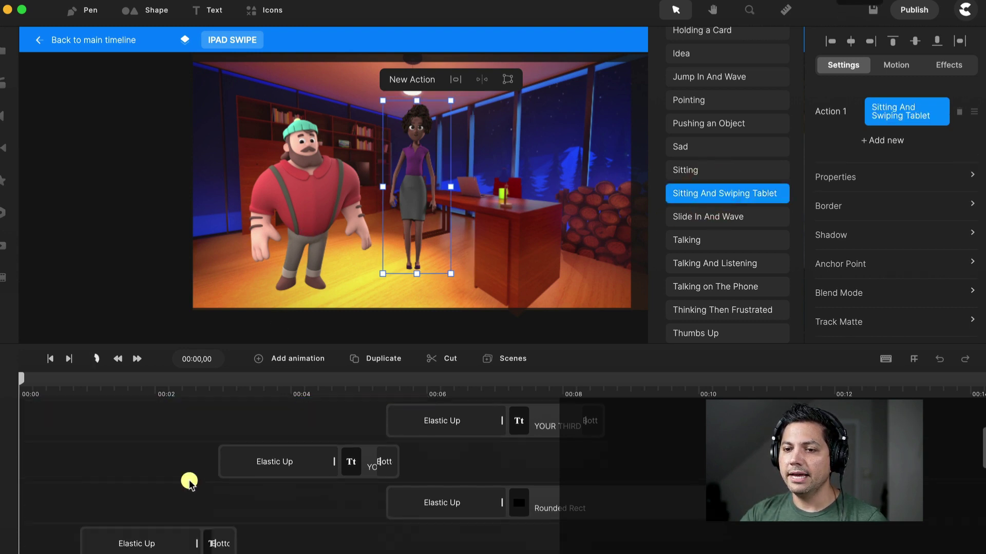
{"action": "left_click", "coordinate": [154, 432]}
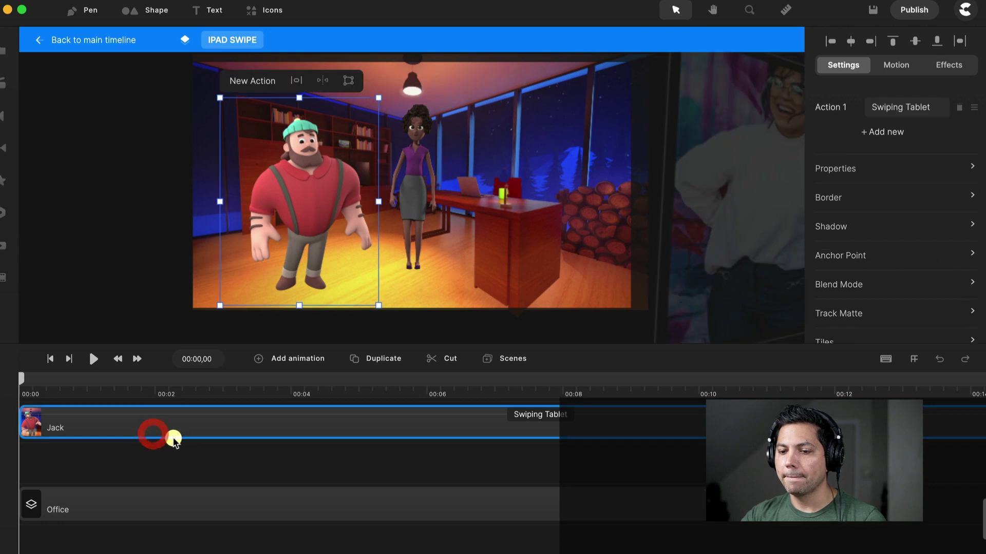
{"action": "key", "text": "Delete"}
{"action": "scroll", "coordinate": [184, 440], "scroll_direction": "up", "scroll_amount": 6}
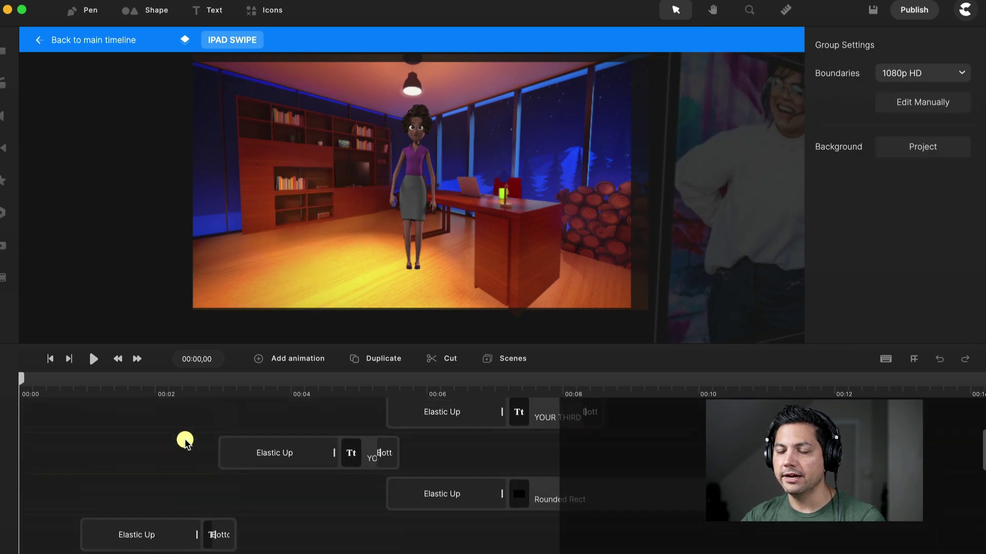
{"action": "left_click", "coordinate": [162, 503]}
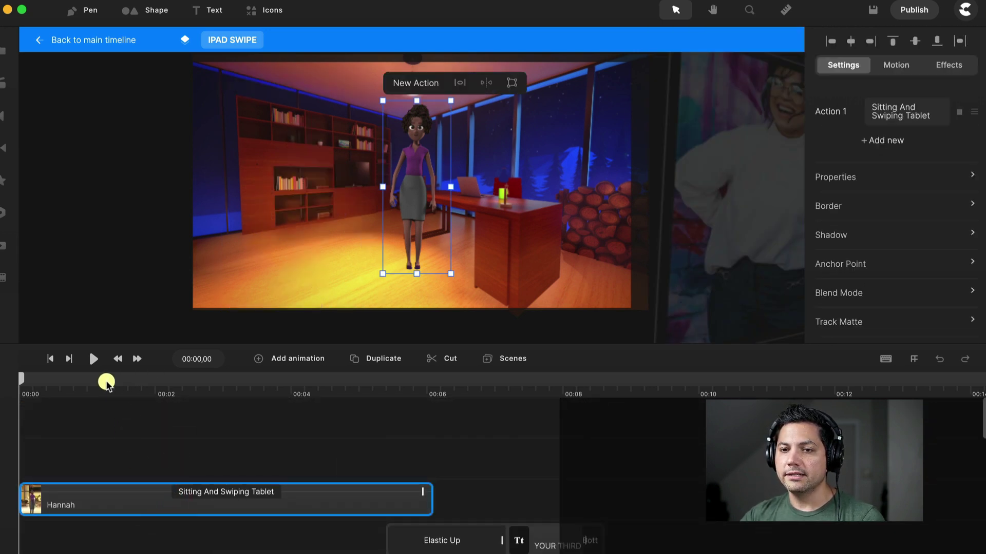
{"action": "left_click_drag", "start_coordinate": [22, 377], "coordinate": [157, 380]}
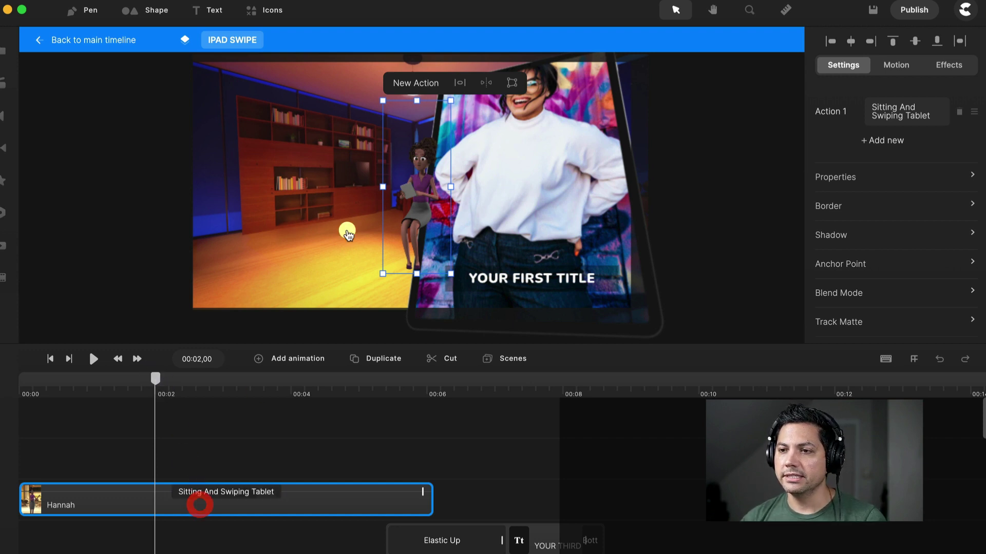
- Move Hannah to the left of the room and enlarge her
{"action": "left_click_drag", "start_coordinate": [421, 203], "coordinate": [326, 215]}
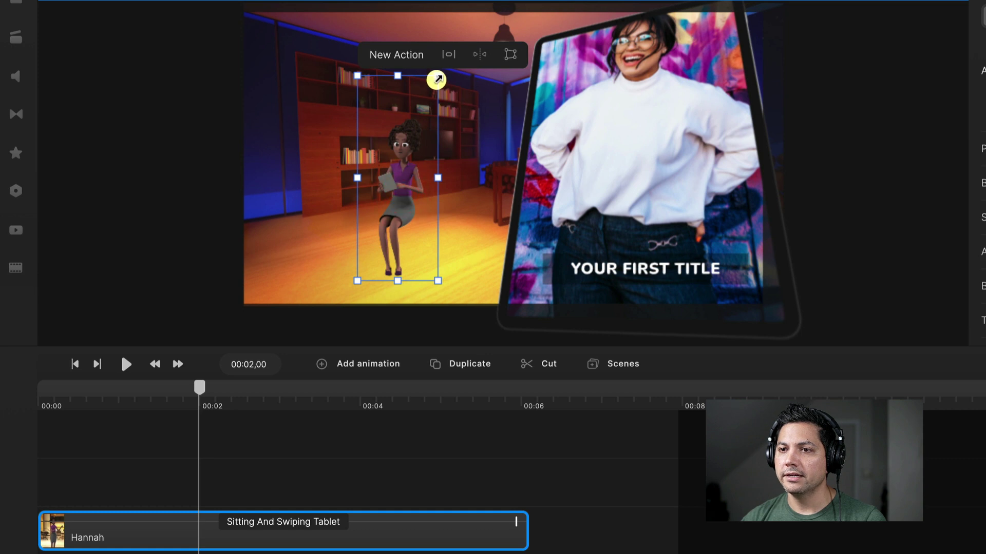
{"action": "left_click_drag", "start_coordinate": [436, 79], "coordinate": [485, 46]}
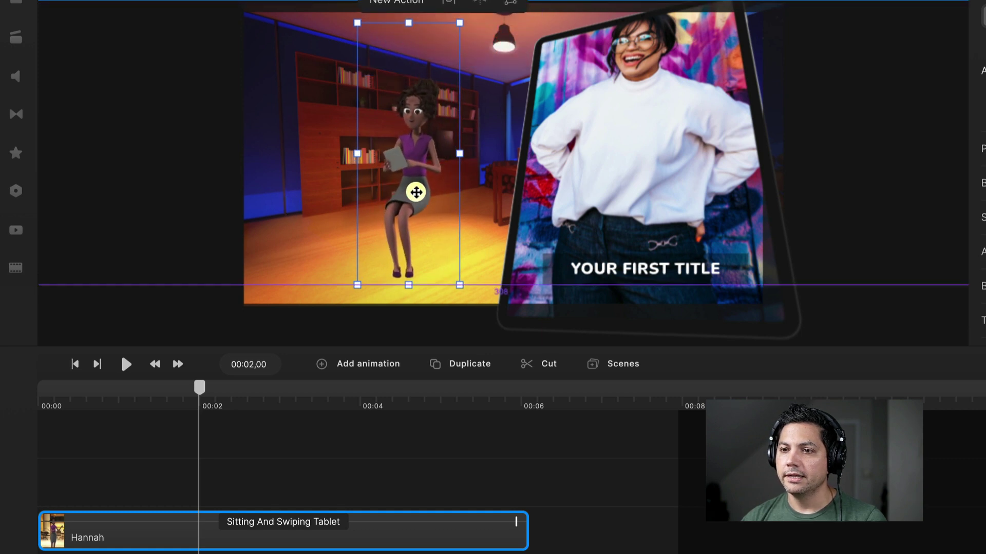
{"action": "left_click_drag", "start_coordinate": [415, 192], "coordinate": [406, 206]}
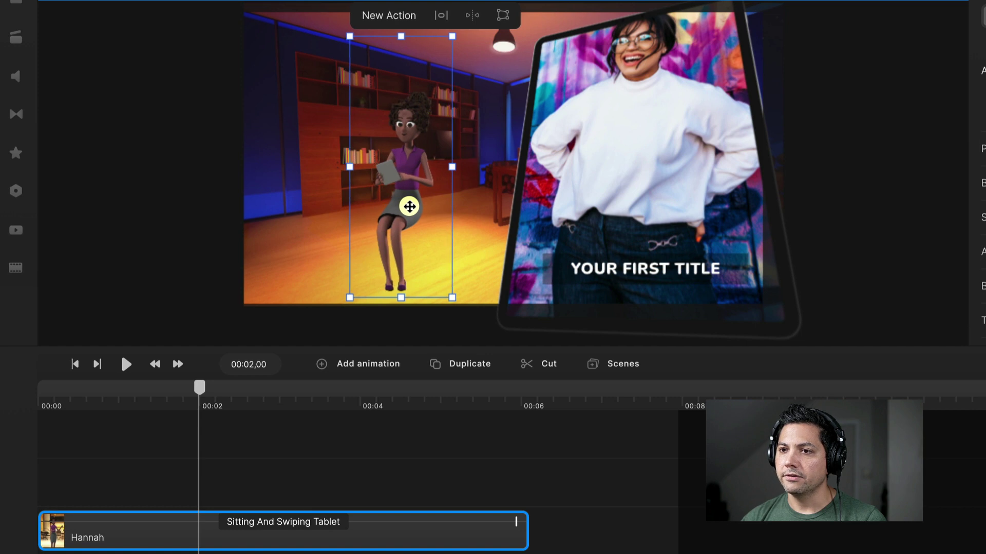
{"action": "left_click", "coordinate": [278, 482]}
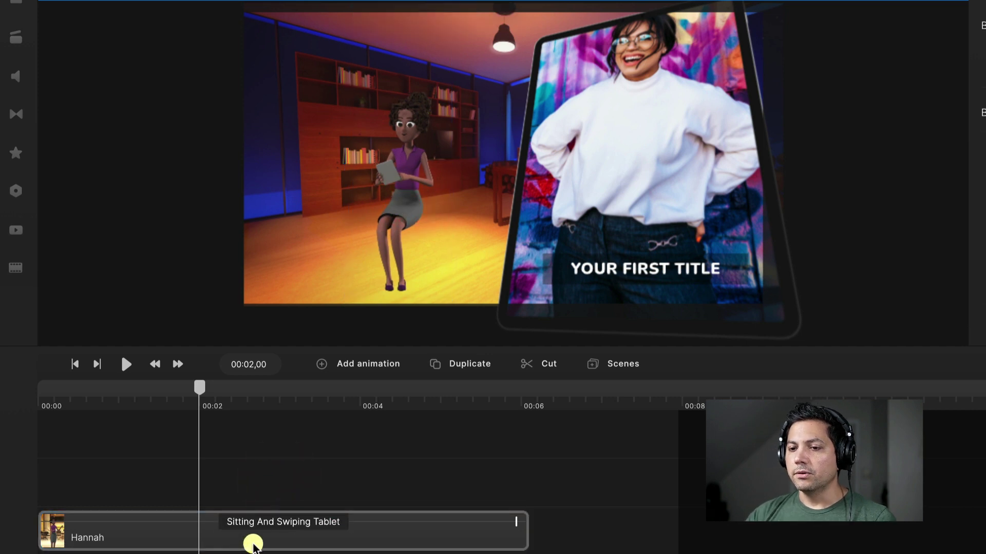
{"action": "double_click", "coordinate": [250, 548]}
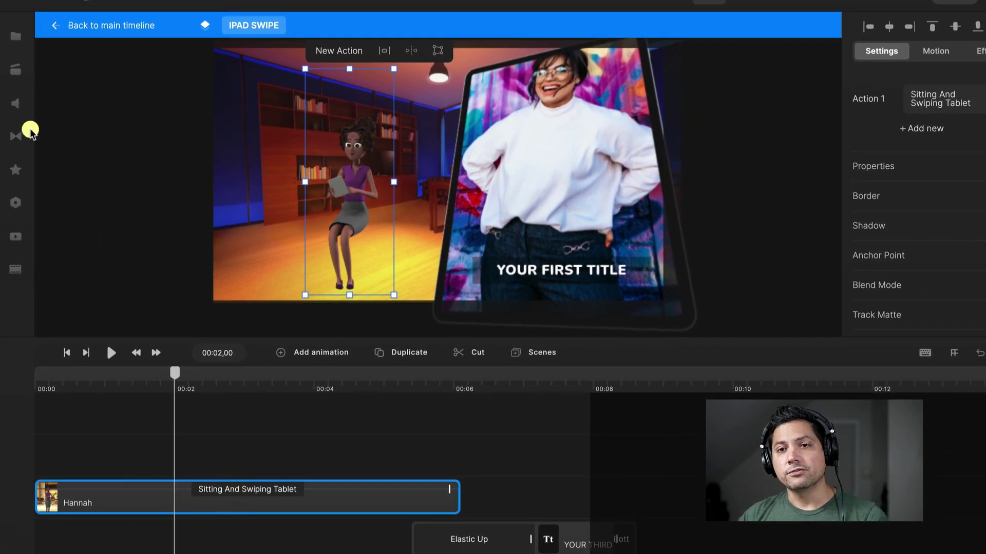
- Search the asset library for a stool and add it to the scene
{"action": "left_click", "coordinate": [17, 69]}
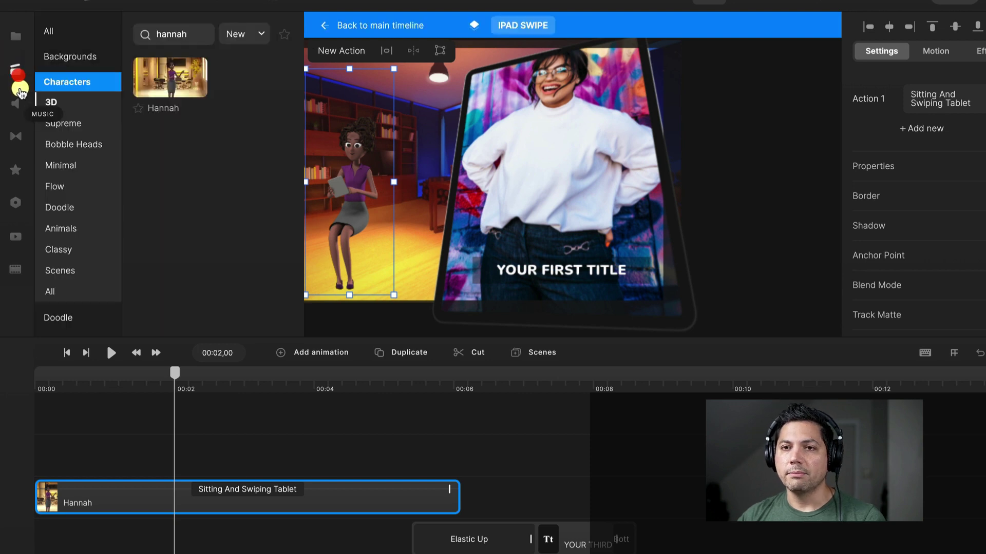
{"action": "left_click", "coordinate": [47, 32]}
{"action": "left_click", "coordinate": [187, 30]}
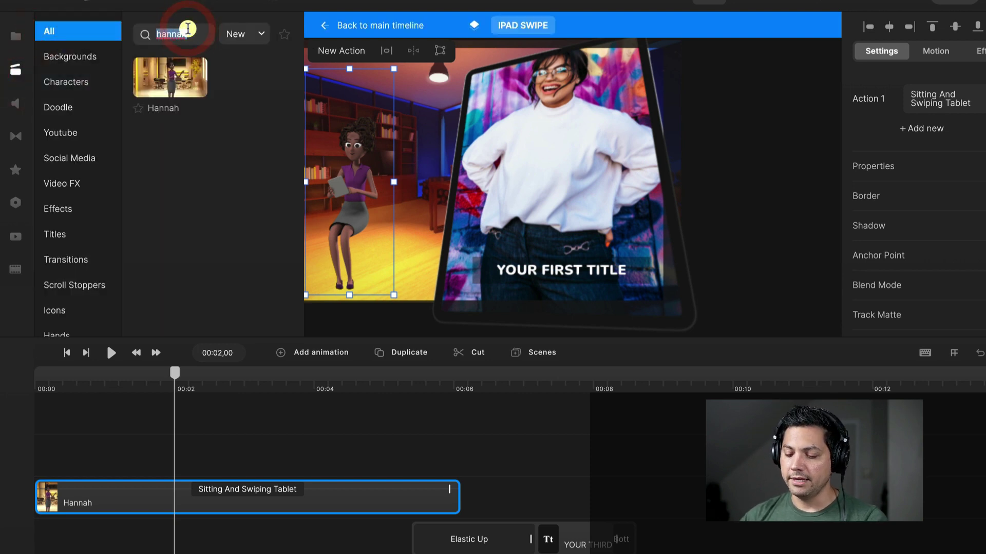
{"action": "left_click", "coordinate": [190, 33]}
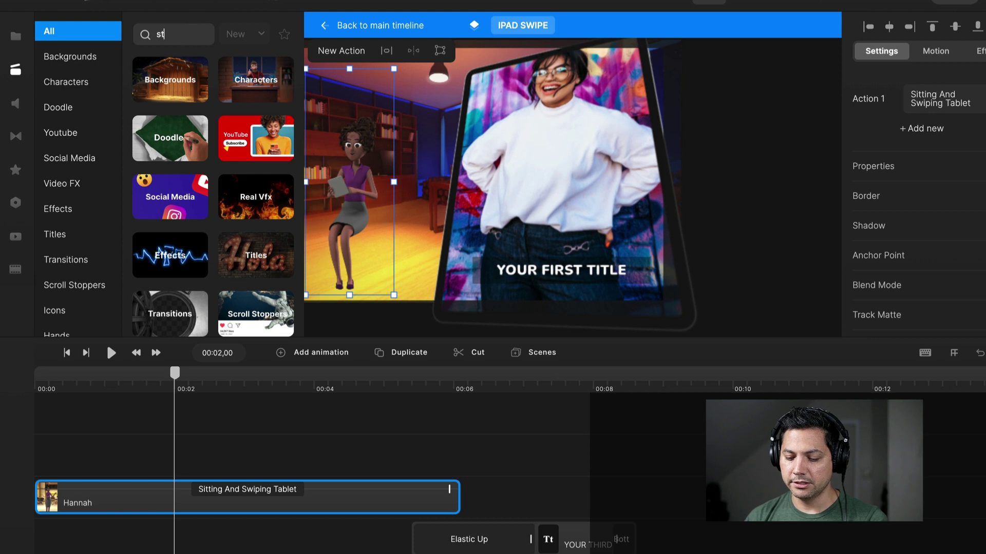
{"action": "key", "text": "Return"}
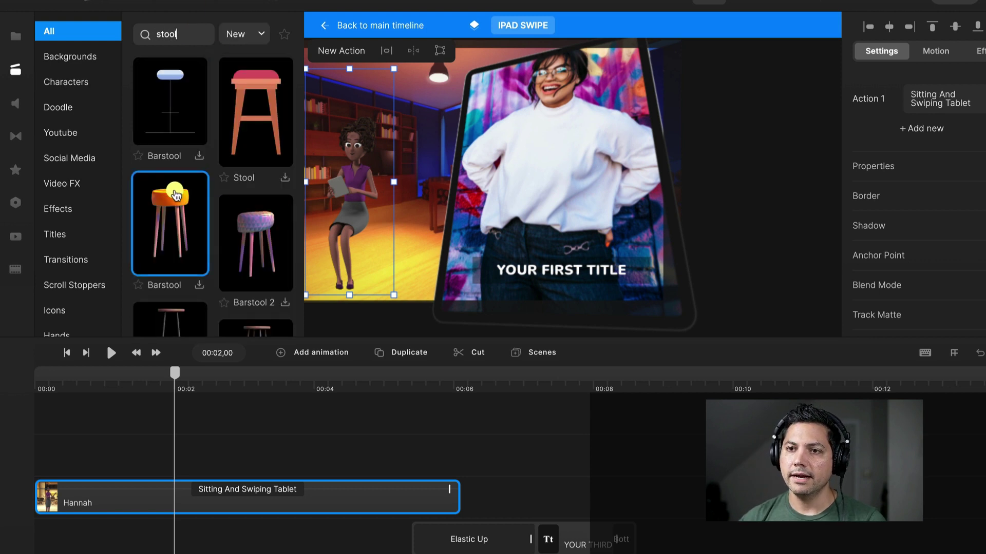
{"action": "scroll", "coordinate": [171, 236], "scroll_direction": "down", "scroll_amount": 2}
{"action": "left_click_drag", "start_coordinate": [162, 252], "coordinate": [449, 206]}
- Shrink the stool, tuck it under Hannah, and layer her clip above the Image track
{"action": "left_click", "coordinate": [29, 41]}
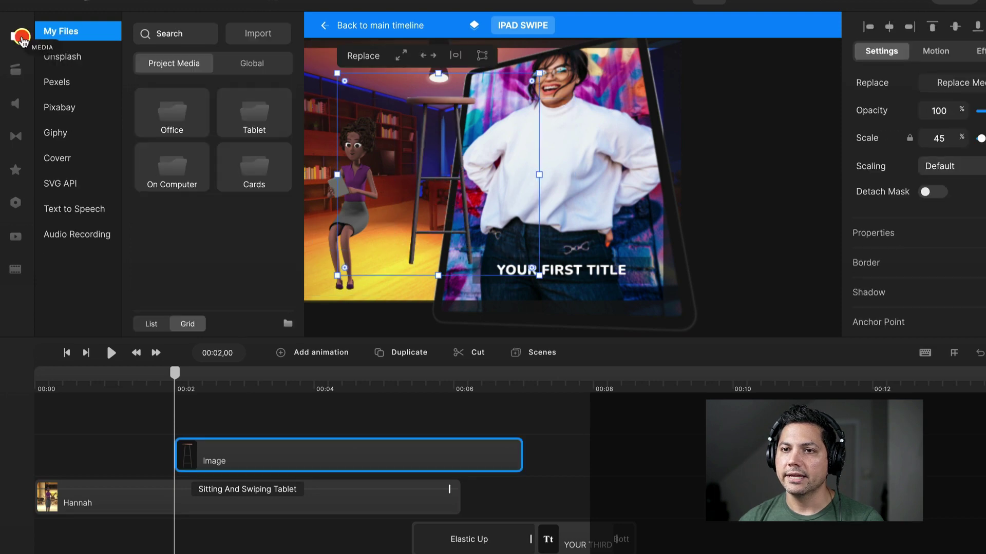
{"action": "left_click", "coordinate": [18, 32]}
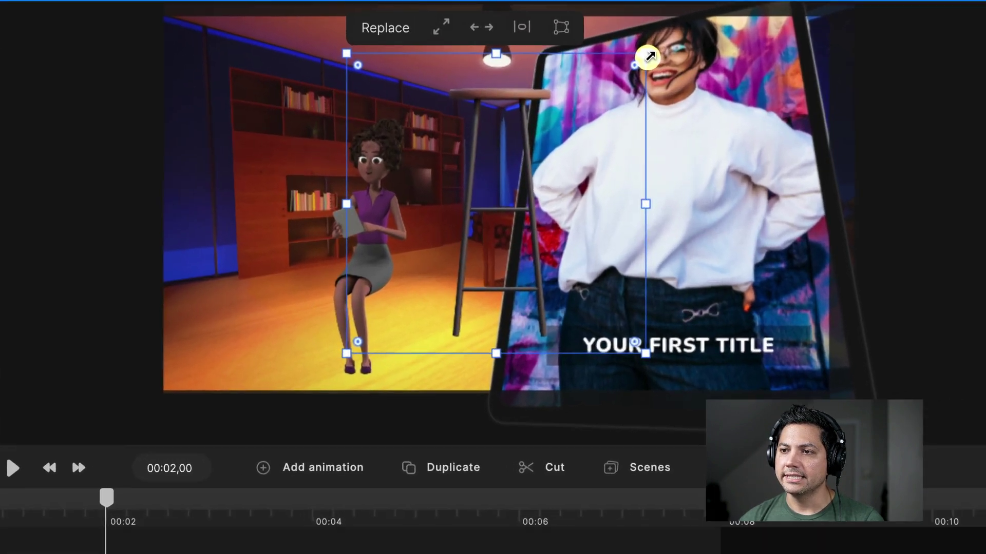
{"action": "left_click_drag", "start_coordinate": [539, 74], "coordinate": [449, 170]}
{"action": "left_click_drag", "start_coordinate": [521, 203], "coordinate": [508, 211]}
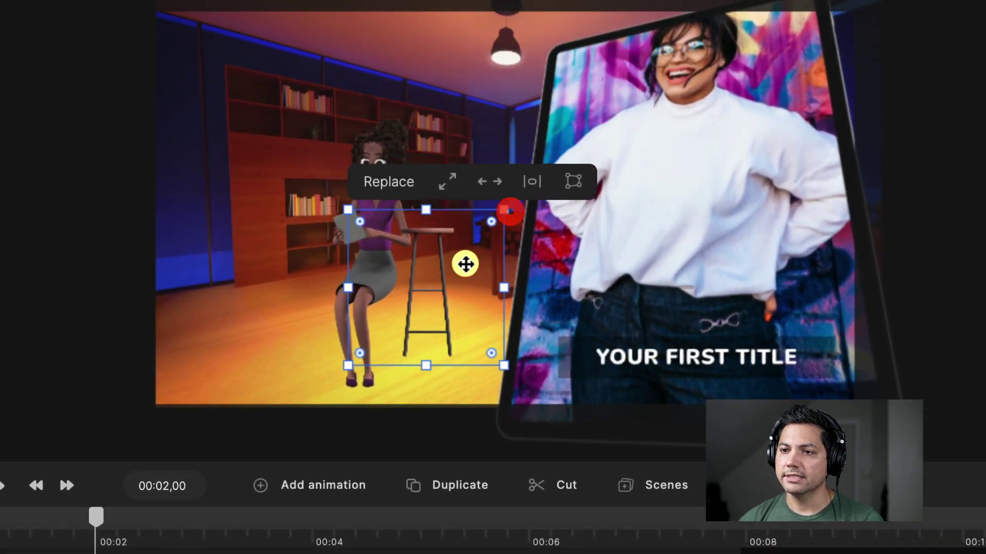
{"action": "left_click_drag", "start_coordinate": [464, 264], "coordinate": [429, 282]}
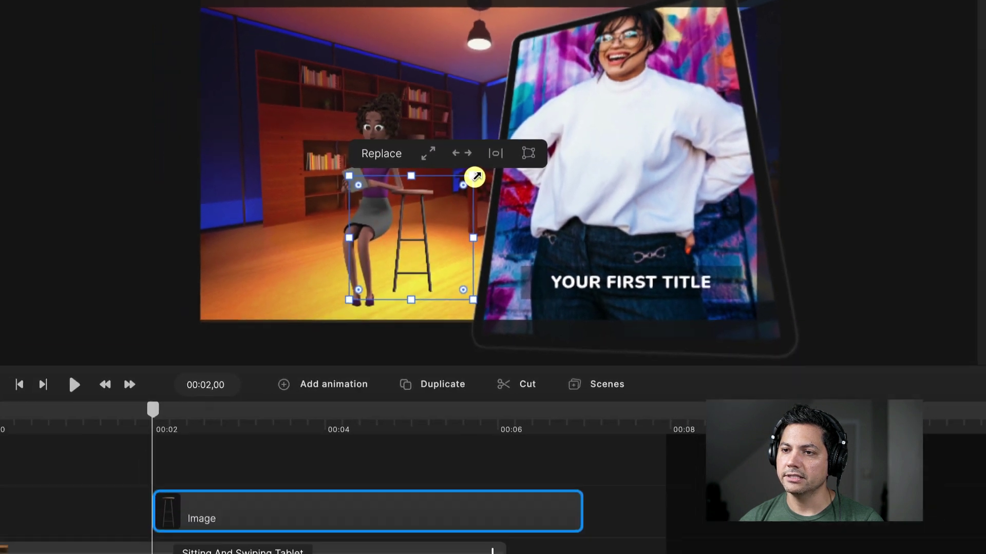
{"action": "left_click_drag", "start_coordinate": [498, 224], "coordinate": [456, 269]}
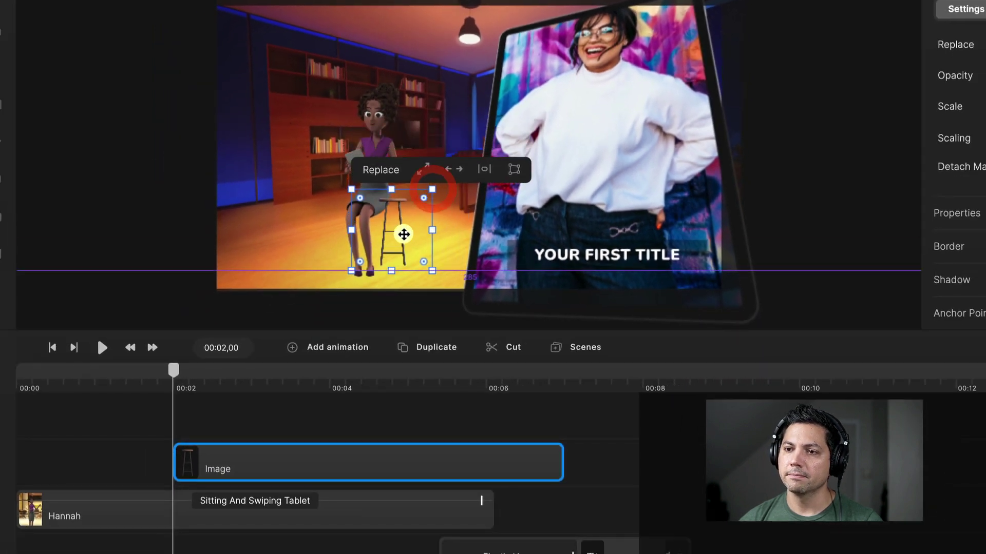
{"action": "left_click_drag", "start_coordinate": [405, 228], "coordinate": [392, 233]}
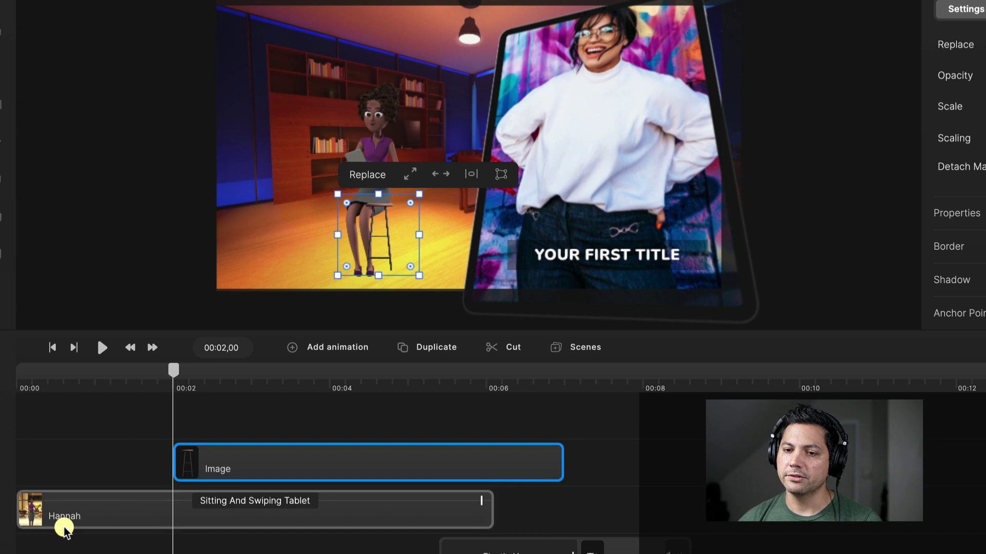
{"action": "left_click_drag", "start_coordinate": [60, 524], "coordinate": [139, 418]}
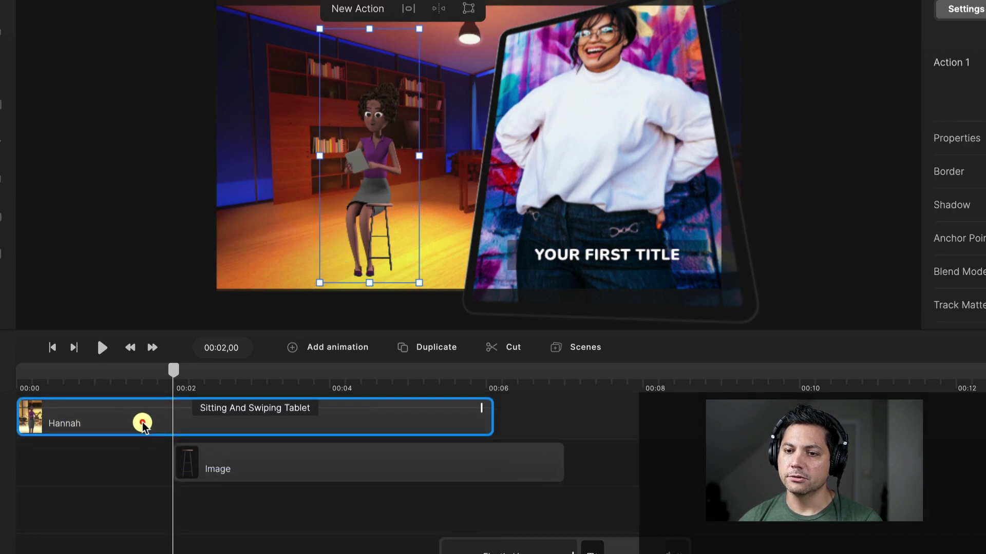
- Extend both the stool Image clip and Hannah's clip to about 00:08
{"action": "left_click", "coordinate": [99, 524]}
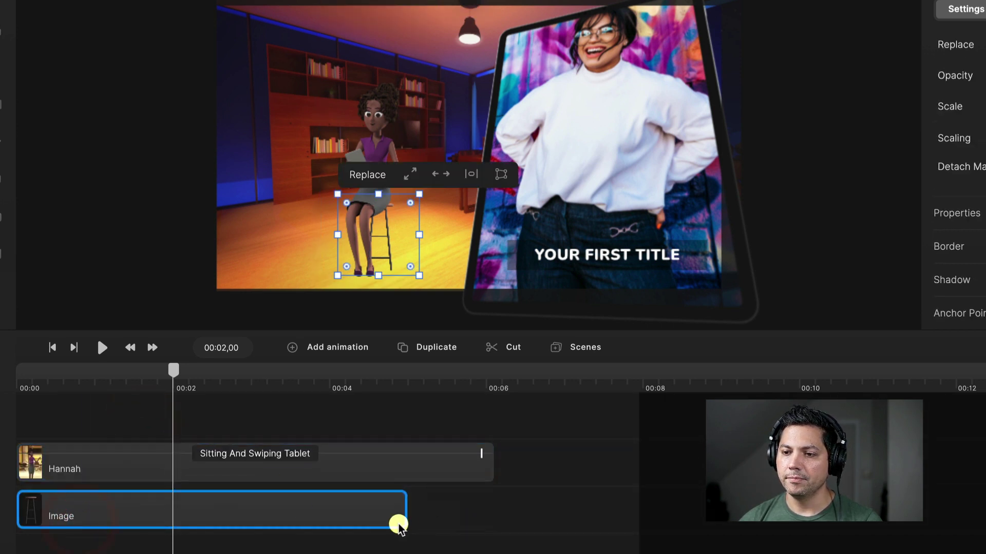
{"action": "left_click_drag", "start_coordinate": [404, 519], "coordinate": [637, 516]}
{"action": "left_click_drag", "start_coordinate": [486, 453], "coordinate": [641, 459]}
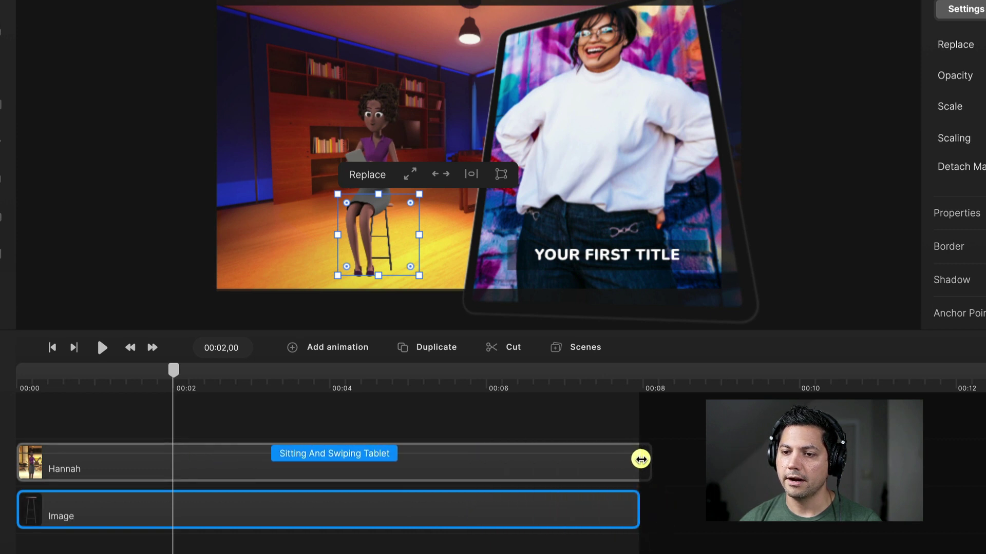
- Nudge Hannah up onto the stool and preview the scene from the start
{"action": "left_click", "coordinate": [354, 454]}
{"action": "left_click_drag", "start_coordinate": [99, 367], "coordinate": [80, 375]}
{"action": "left_click", "coordinate": [143, 519]}
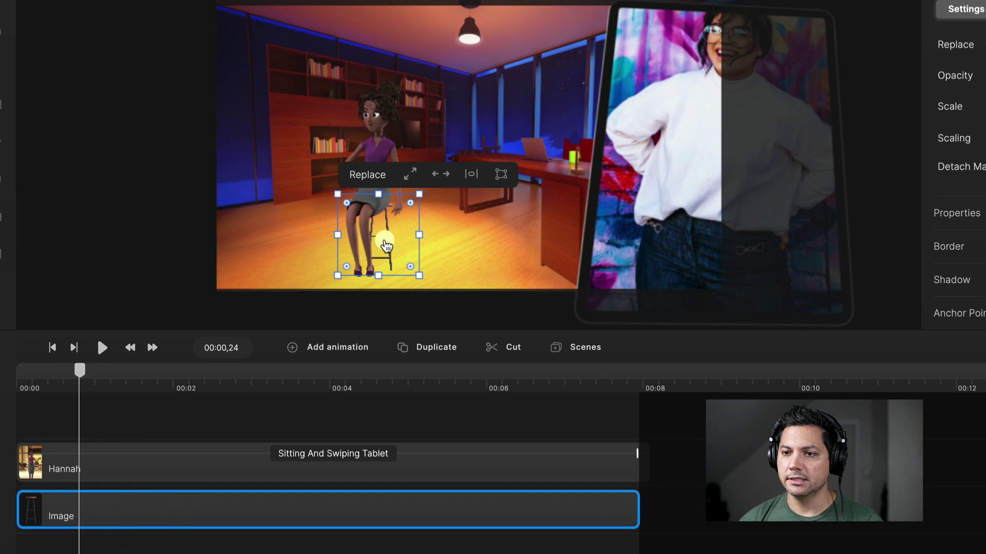
{"action": "left_click", "coordinate": [385, 238]}
{"action": "left_click_drag", "start_coordinate": [386, 237], "coordinate": [393, 235]}
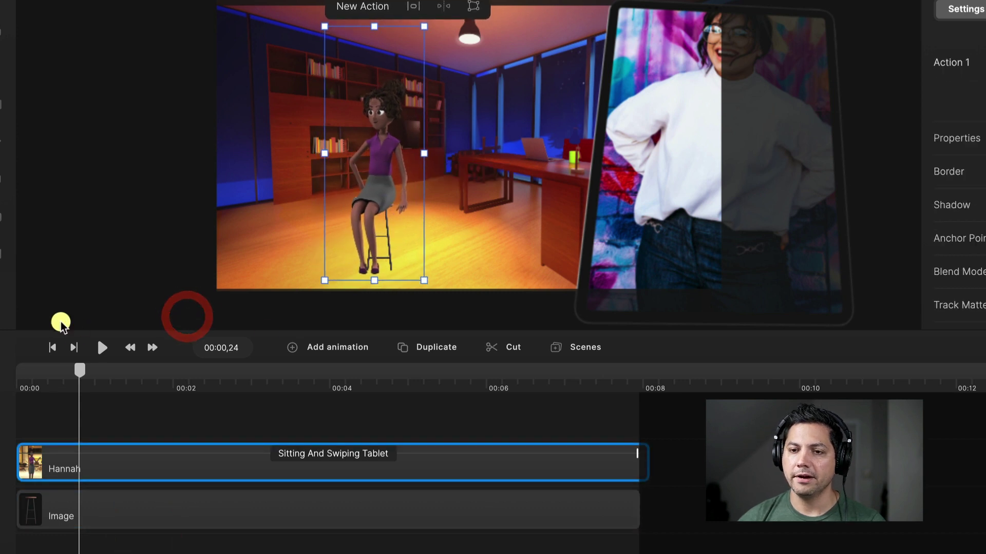
{"action": "left_click_drag", "start_coordinate": [82, 369], "coordinate": [1, 372]}
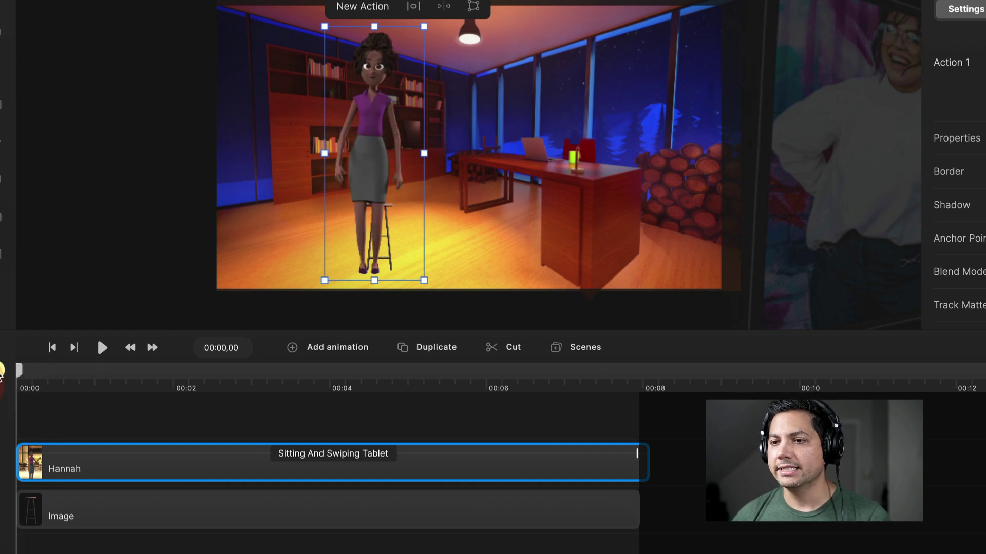
{"action": "key", "text": "space"}
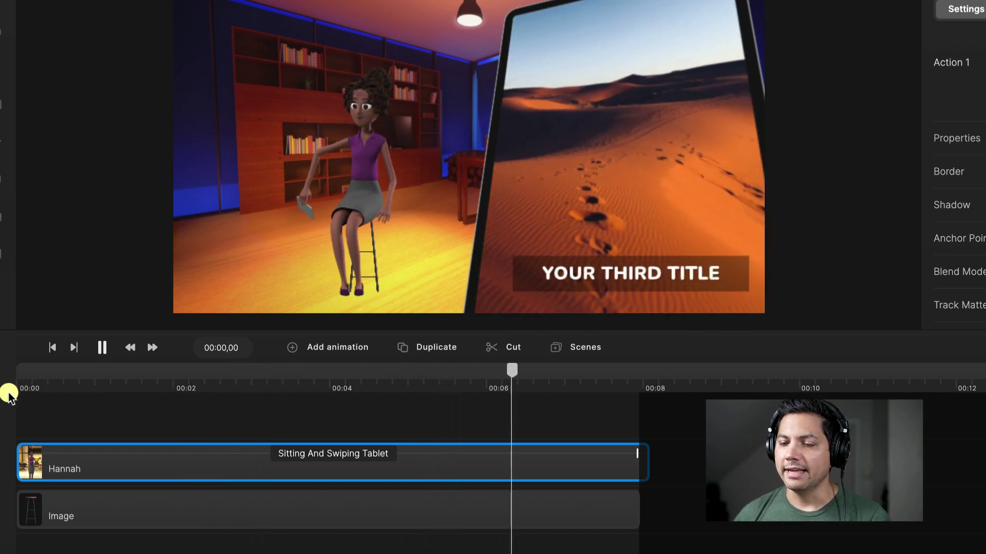
{"action": "key", "text": "space"}
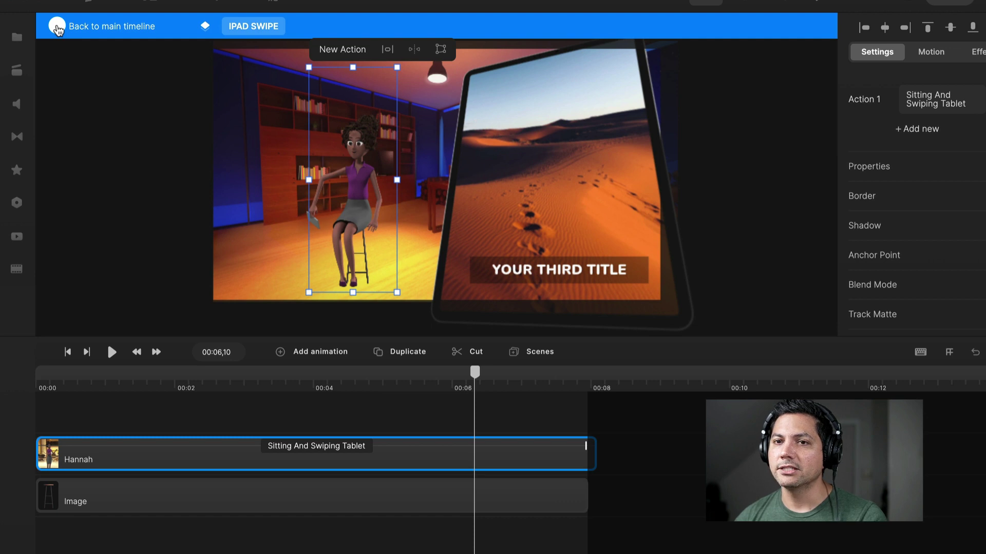
- Return to the main timeline and show the IPAD SWIPE scene's title settings
{"action": "left_click", "coordinate": [58, 27]}
{"action": "scroll", "coordinate": [352, 488], "scroll_direction": "down", "scroll_amount": 3}
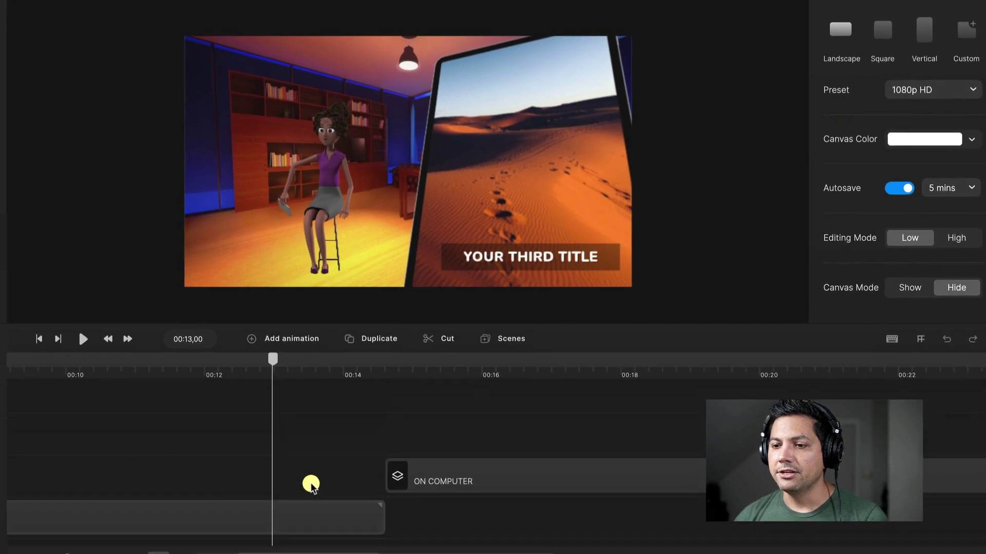
{"action": "scroll", "coordinate": [111, 381], "scroll_direction": "down", "scroll_amount": 3}
{"action": "left_click", "coordinate": [130, 530]}
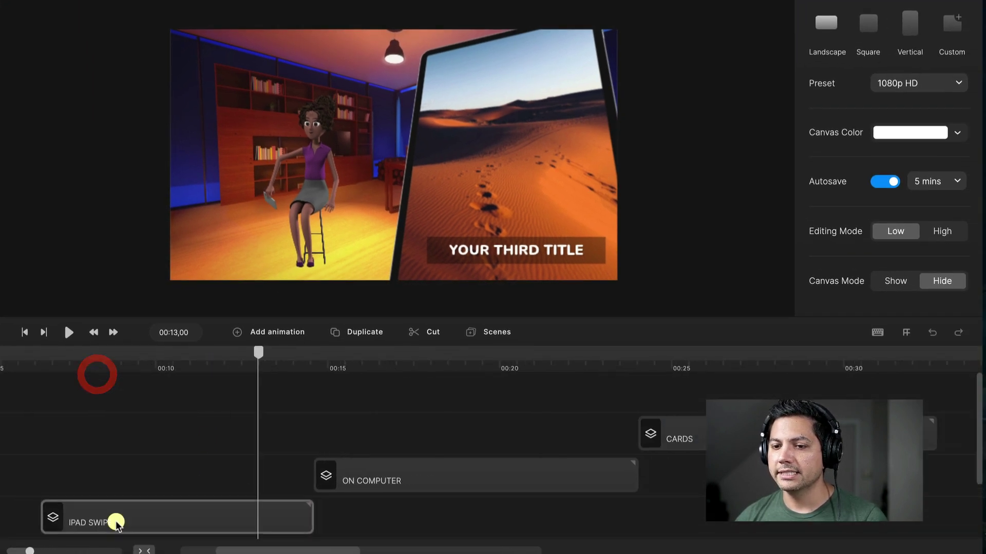
{"action": "left_click", "coordinate": [117, 522]}
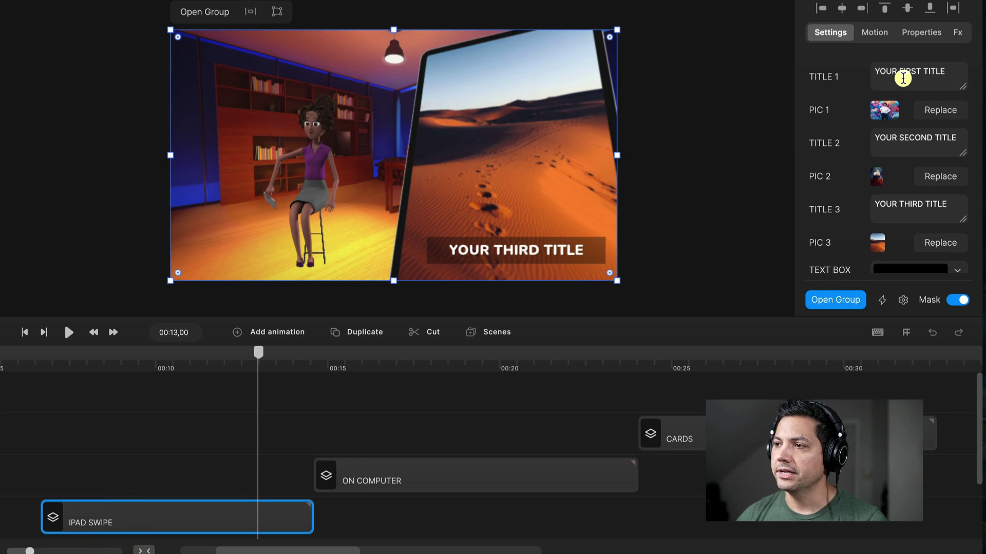
- Replace TITLE 1 with new wording beginning 'Wi' and preview from about 00:06
{"action": "triple_click", "coordinate": [903, 77]}
{"action": "type", "text": "Will is cool!"}
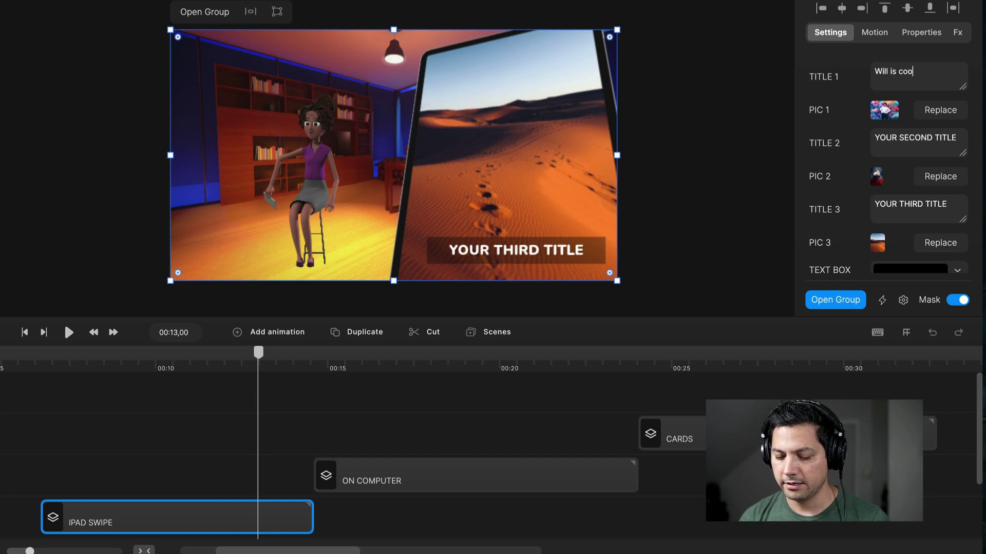
{"action": "left_click", "coordinate": [36, 361]}
{"action": "key", "text": "space"}
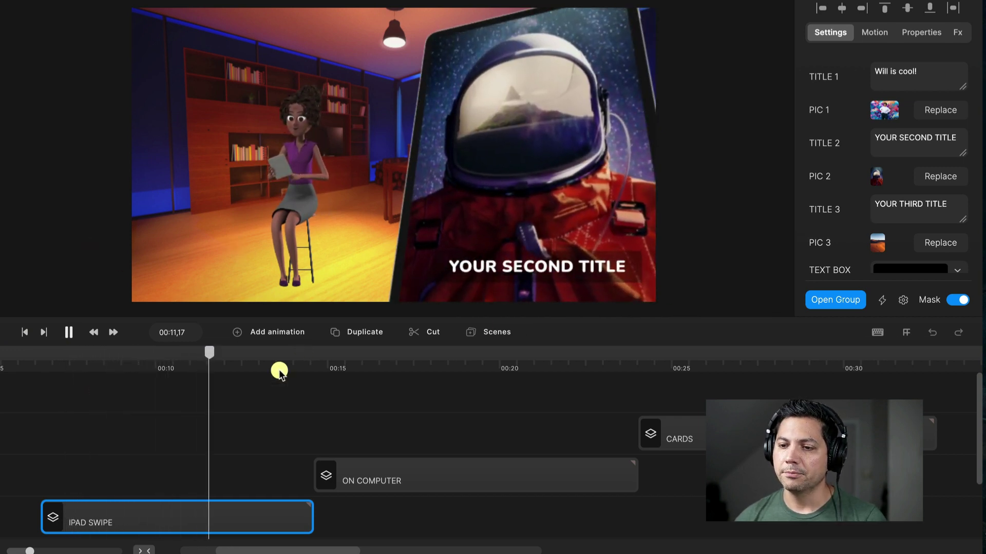
{"action": "key", "text": "space"}
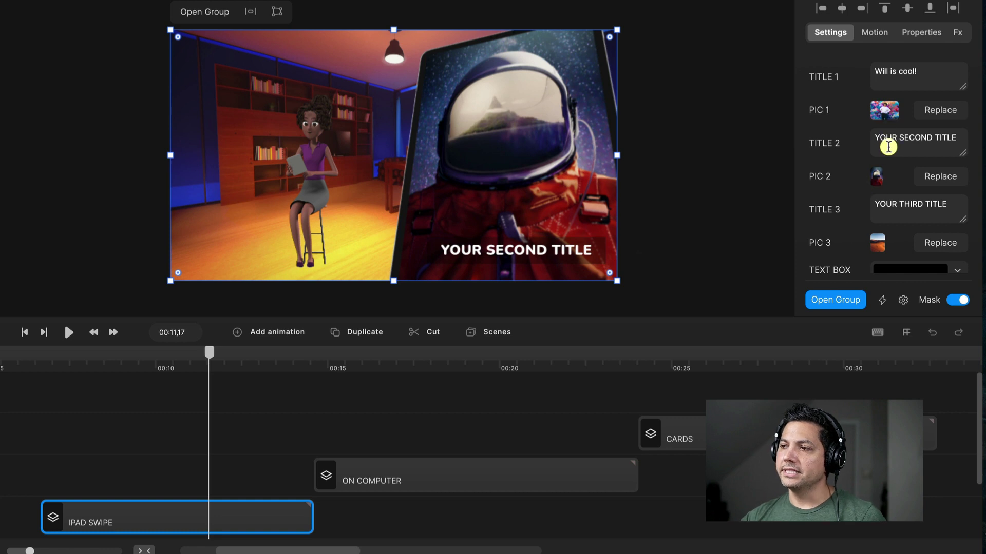
{"action": "scroll", "coordinate": [896, 169], "scroll_direction": "down", "scroll_amount": 1}
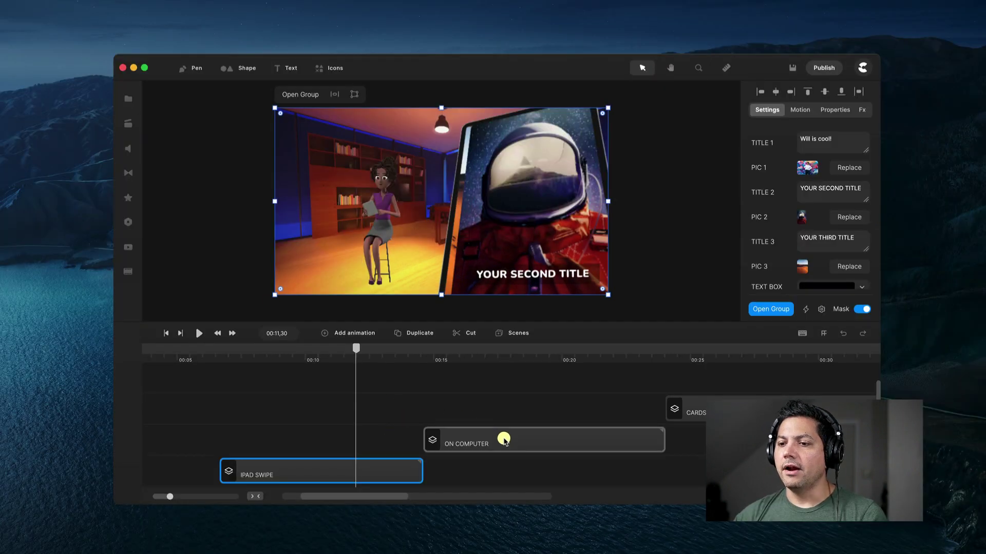
- Open the ON COMPUTER scene group near 00:17 and preview Jack working at the computer
{"action": "left_click", "coordinate": [422, 352]}
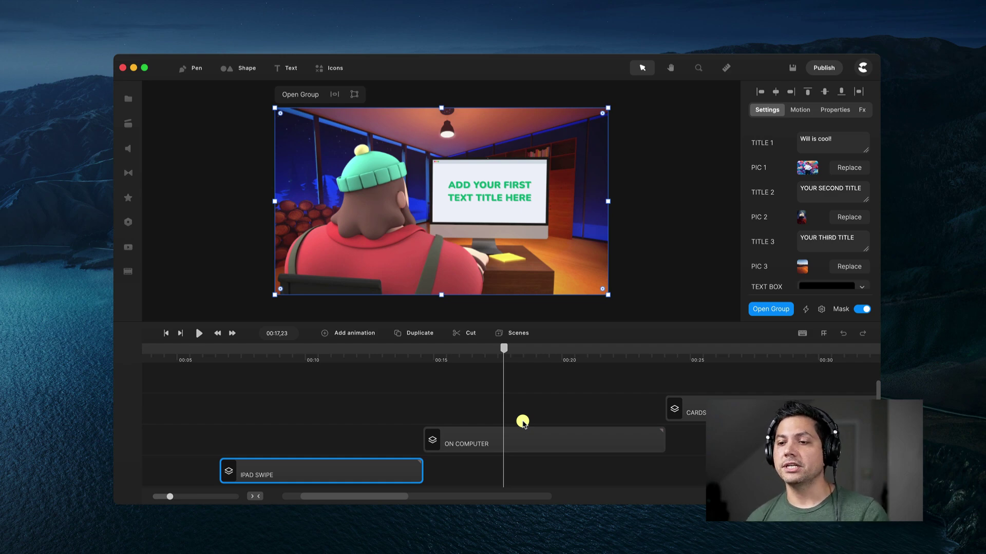
{"action": "left_click", "coordinate": [519, 438]}
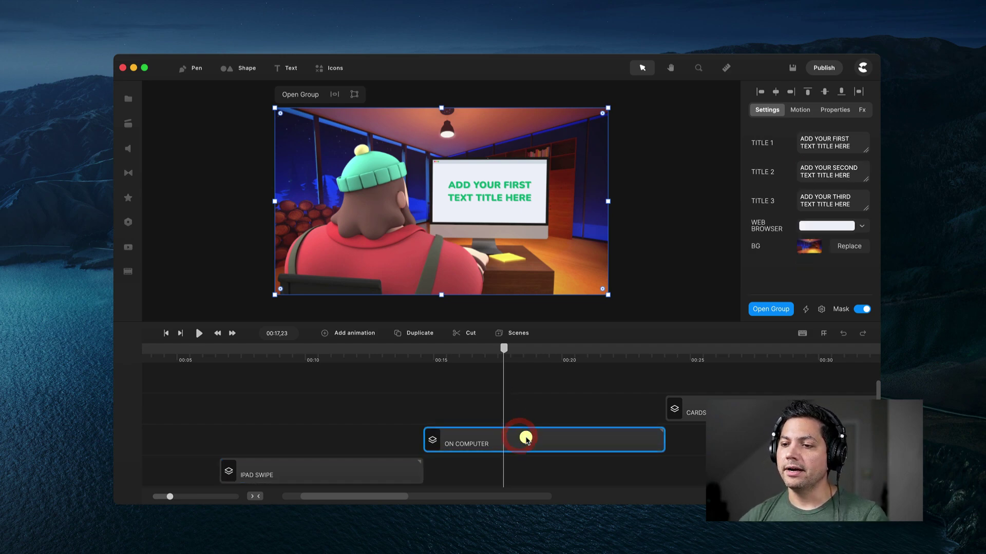
{"action": "double_click", "coordinate": [519, 439]}
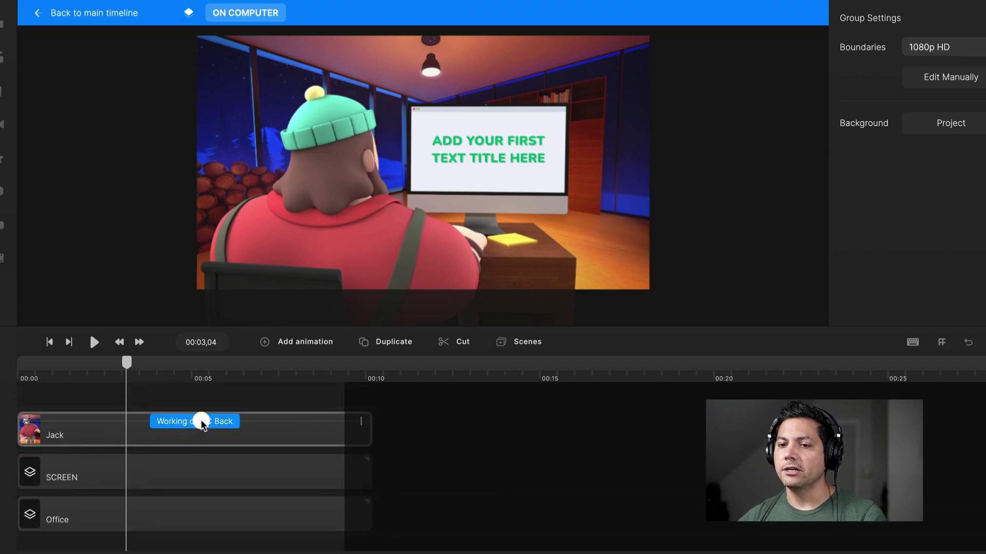
{"action": "left_click_drag", "start_coordinate": [126, 363], "coordinate": [46, 368]}
{"action": "key", "text": "space"}
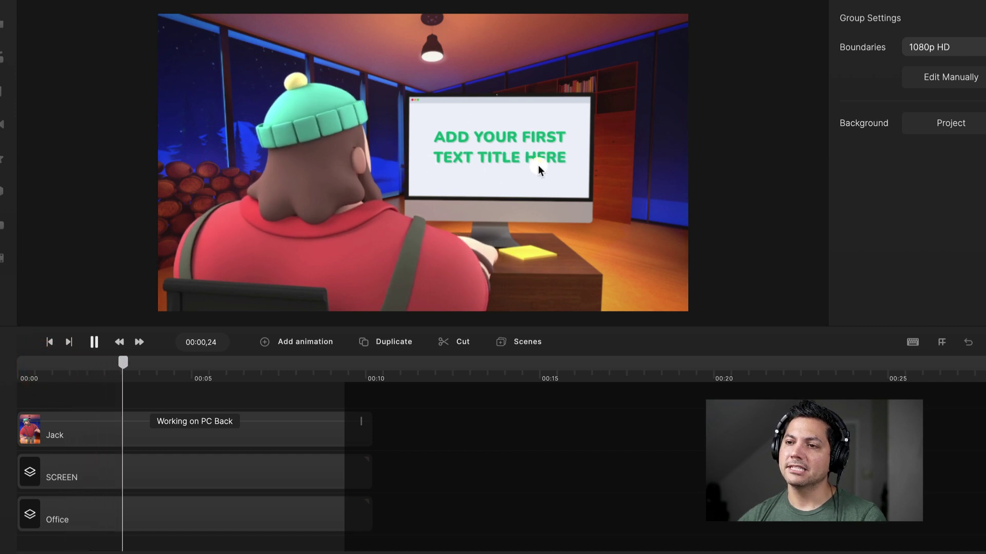
{"action": "double_click", "coordinate": [213, 421]}
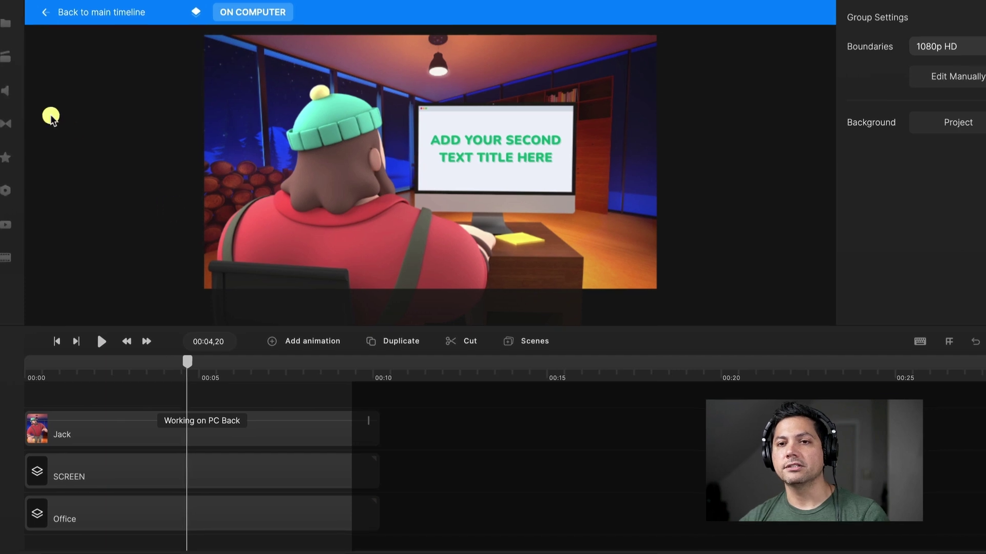
- Drag Hannah from the Characters library onto the ON COMPUTER canvas beside Jack, with her Wave action selected
{"action": "left_click", "coordinate": [2, 55]}
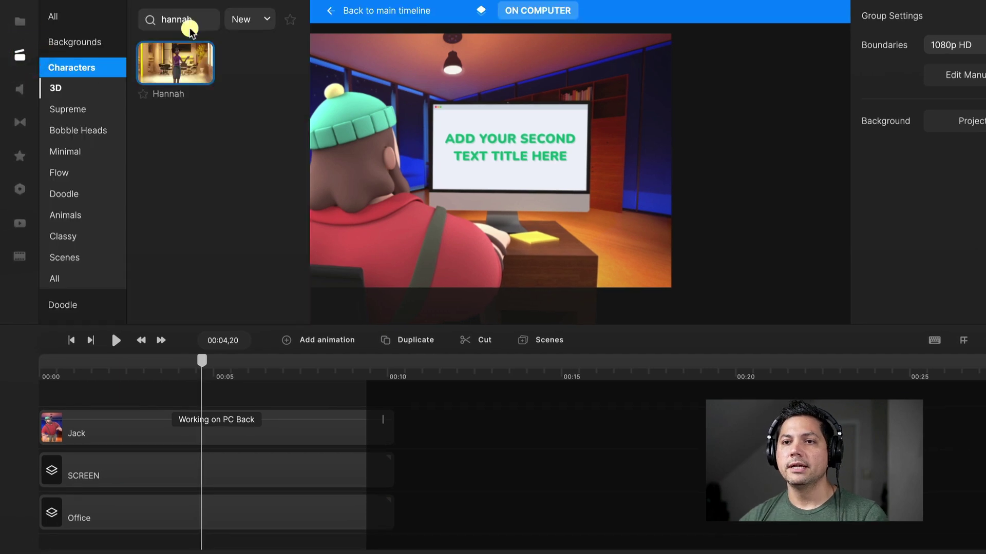
{"action": "left_click", "coordinate": [189, 20]}
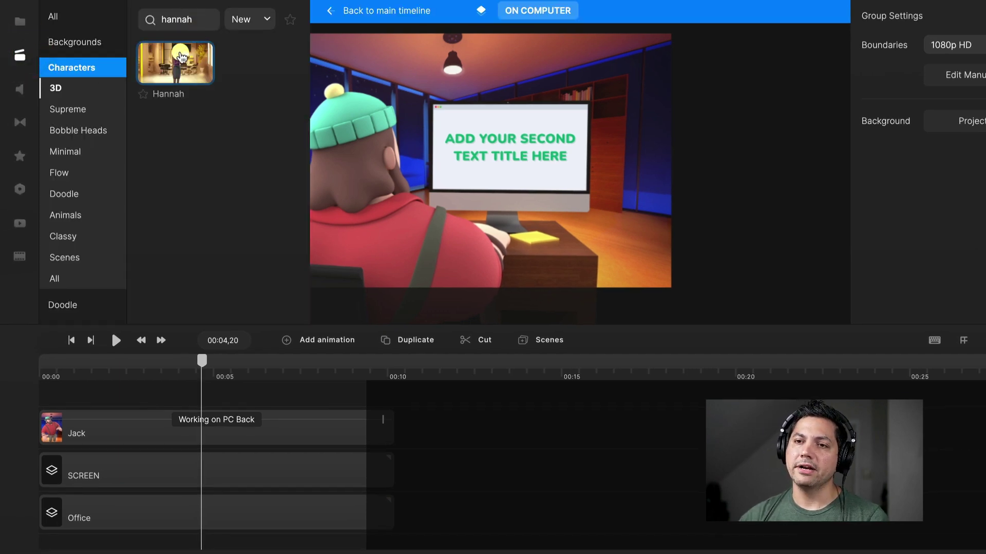
{"action": "left_click_drag", "start_coordinate": [175, 62], "coordinate": [366, 158]}
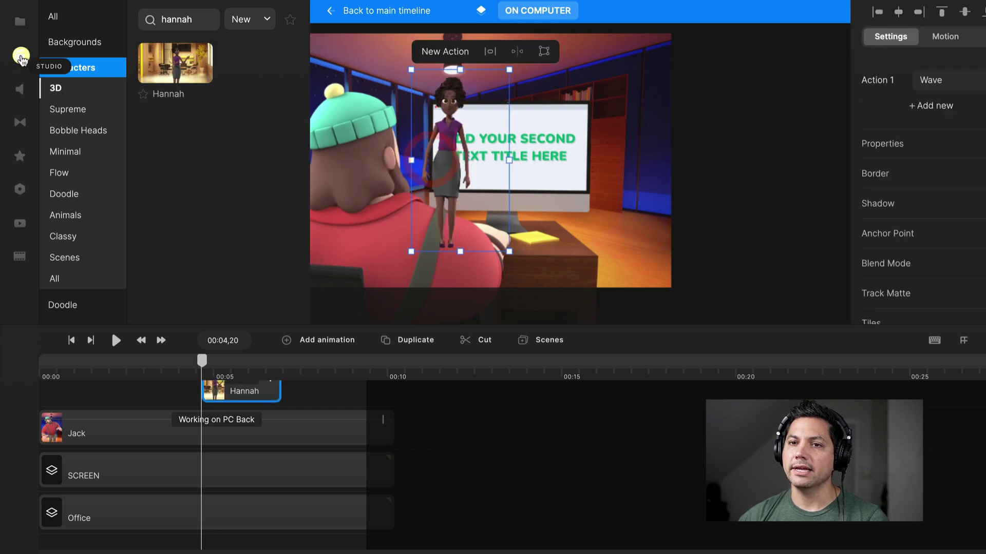
{"action": "left_click", "coordinate": [19, 55]}
{"action": "left_click", "coordinate": [196, 434]}
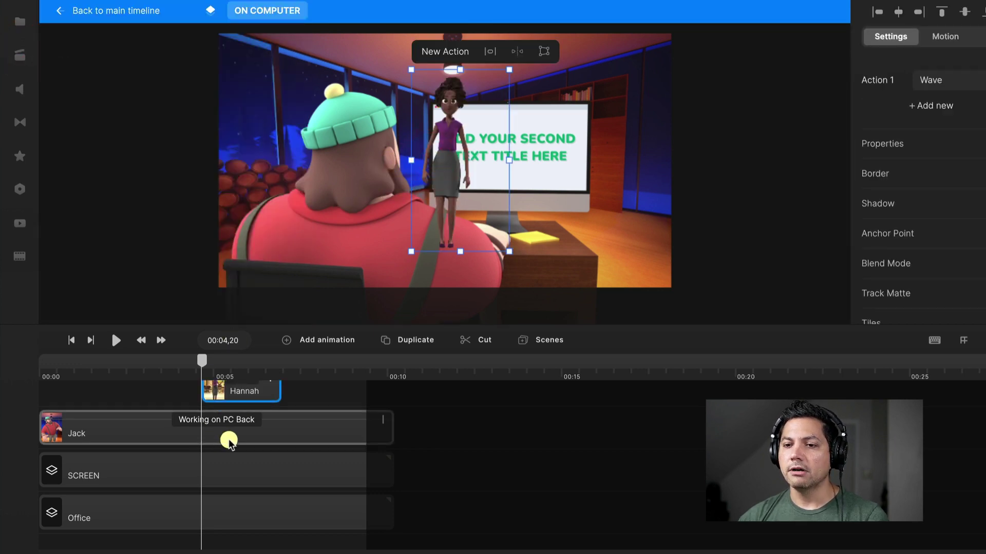
{"action": "left_click", "coordinate": [244, 394]}
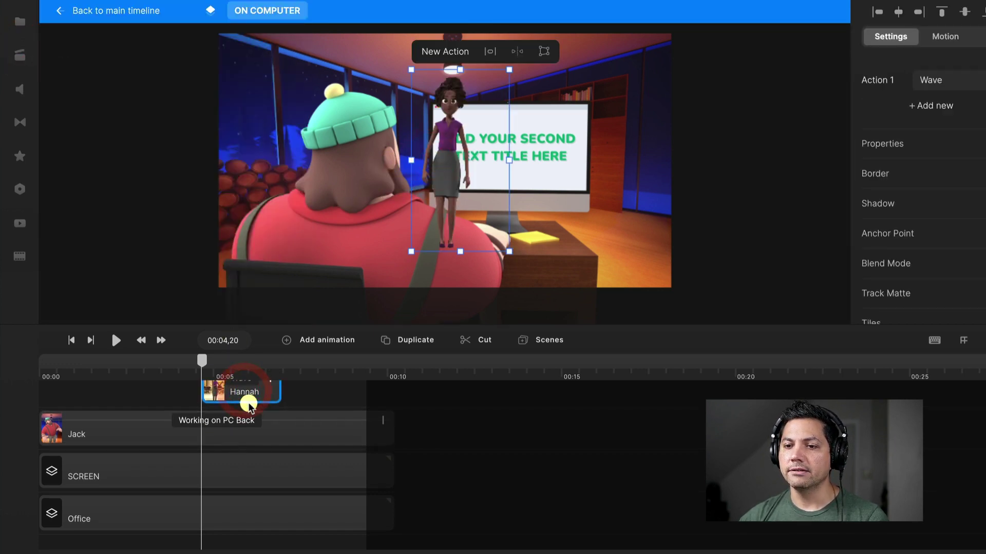
{"action": "left_click", "coordinate": [246, 400]}
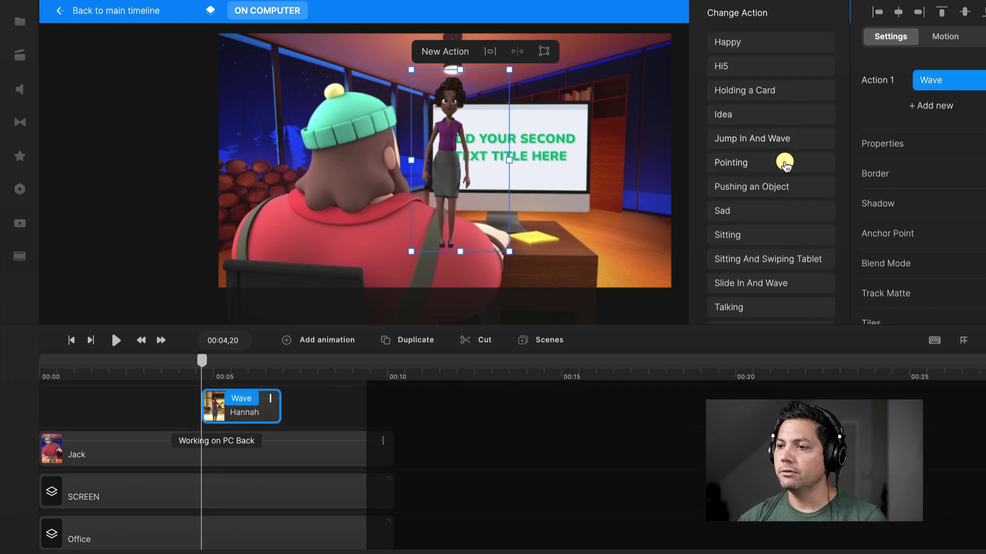
- Give Hannah the Working on PC Back action and delete Jack's track
{"action": "scroll", "coordinate": [784, 163], "scroll_direction": "down", "scroll_amount": 5}
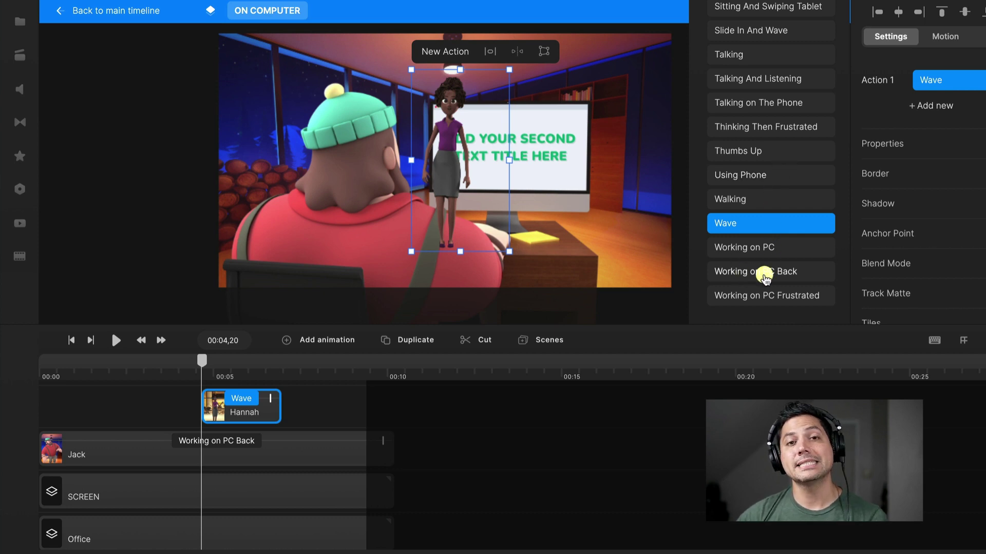
{"action": "left_click", "coordinate": [758, 276]}
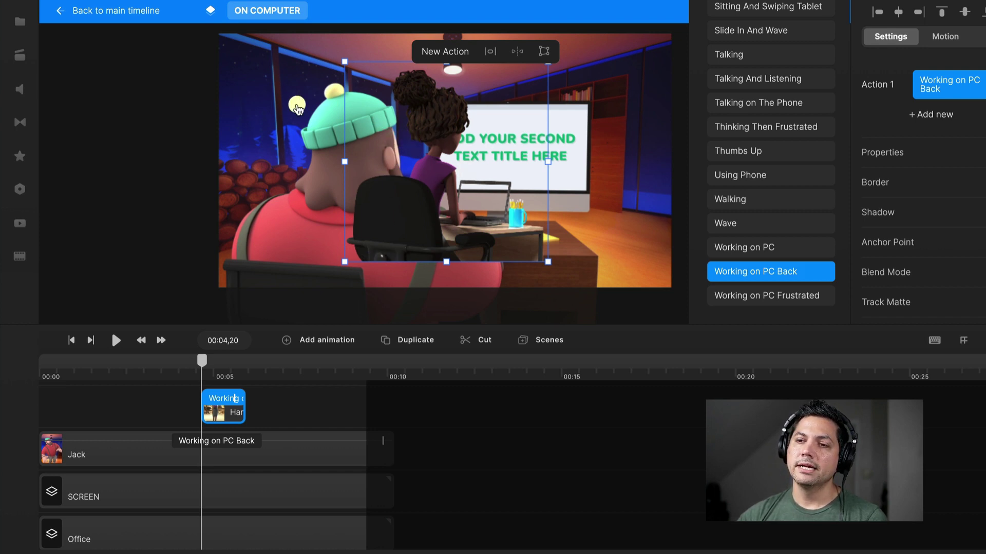
{"action": "left_click", "coordinate": [144, 454]}
{"action": "key", "text": "Delete"}
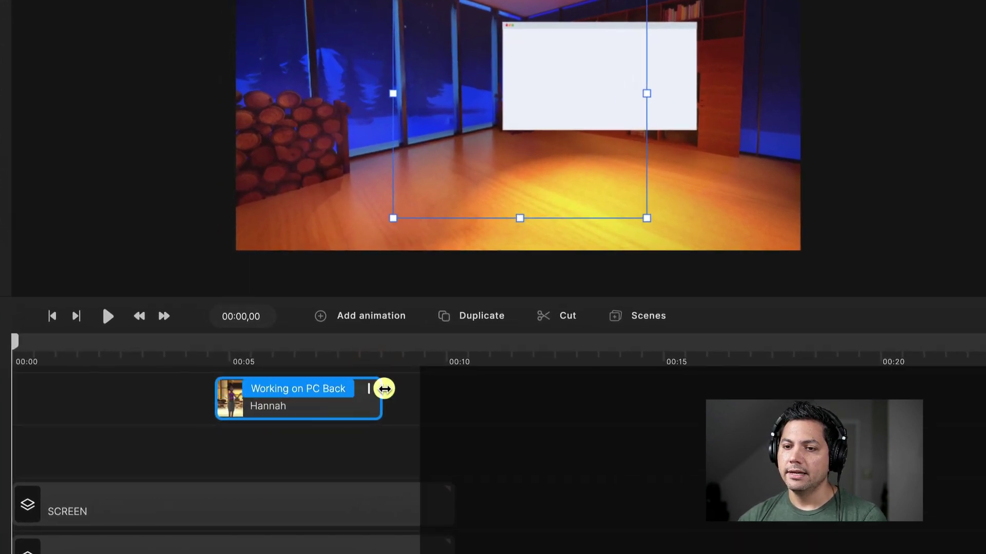
- Start Hannah's Working on PC Back clip at 00:00, stretch it to about 00:09, and preview
{"action": "left_click", "coordinate": [334, 401]}
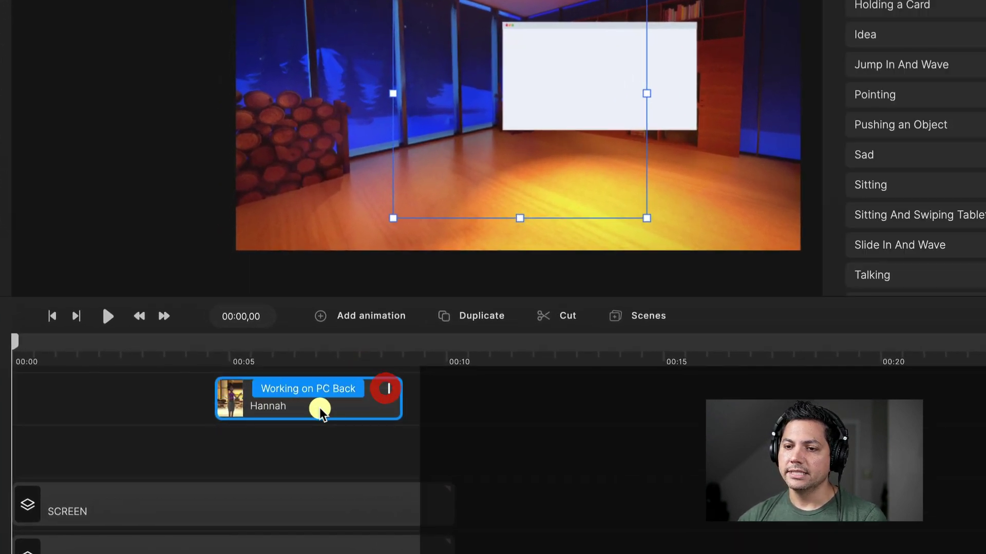
{"action": "left_click_drag", "start_coordinate": [280, 414], "coordinate": [108, 419]}
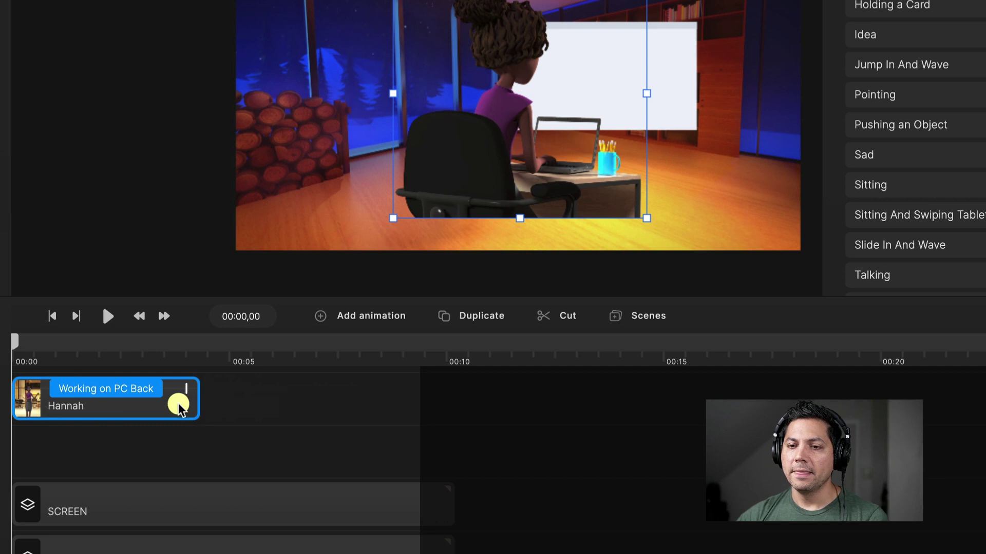
{"action": "left_click_drag", "start_coordinate": [189, 387], "coordinate": [412, 383]}
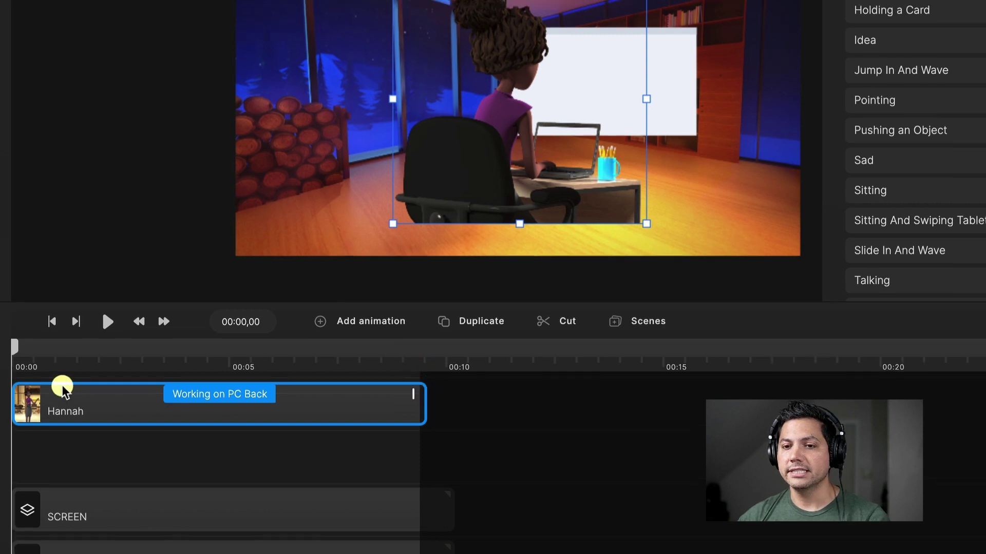
{"action": "key", "text": "space"}
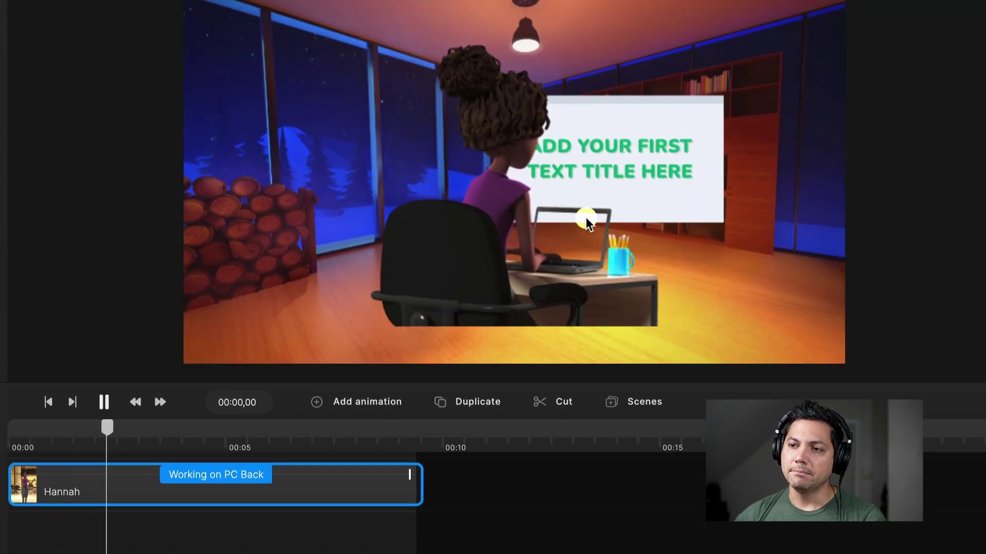
{"action": "key", "text": "space"}
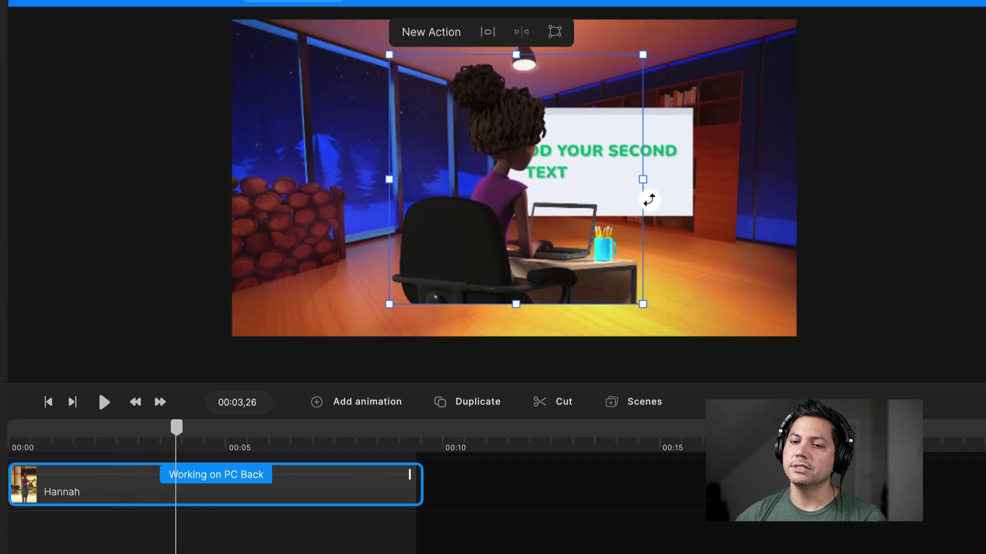
- Enlarge Hannah with the corner handles and move her up and left beside the screen
{"action": "left_click", "coordinate": [242, 494]}
{"action": "left_click_drag", "start_coordinate": [389, 304], "coordinate": [352, 339]}
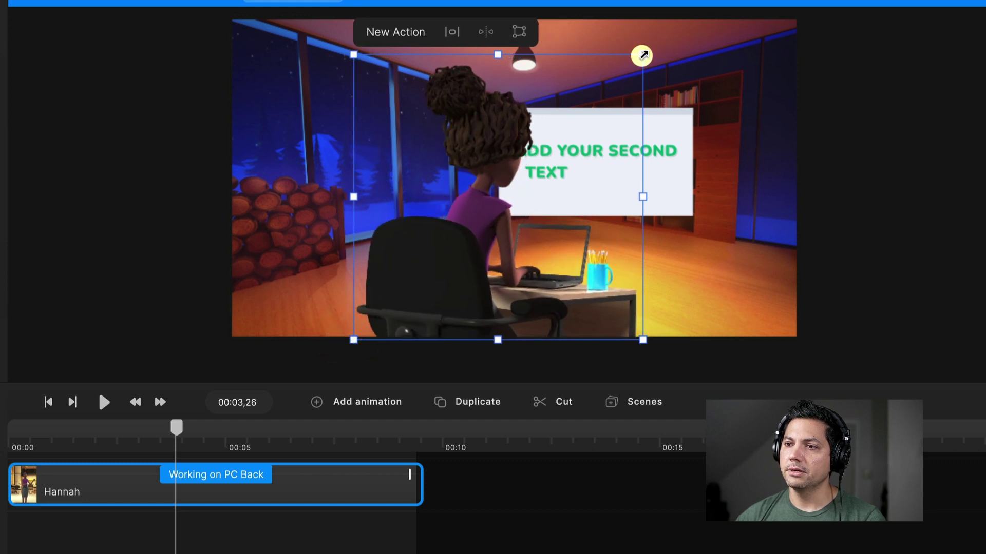
{"action": "left_click_drag", "start_coordinate": [642, 55], "coordinate": [673, 38]}
{"action": "left_click_drag", "start_coordinate": [522, 203], "coordinate": [500, 199]}
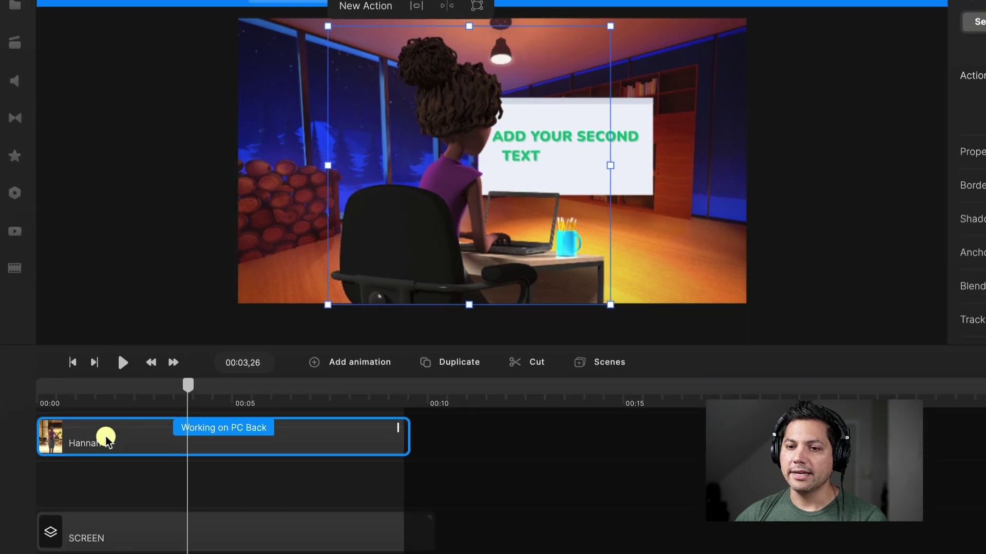
{"action": "left_click", "coordinate": [84, 484]}
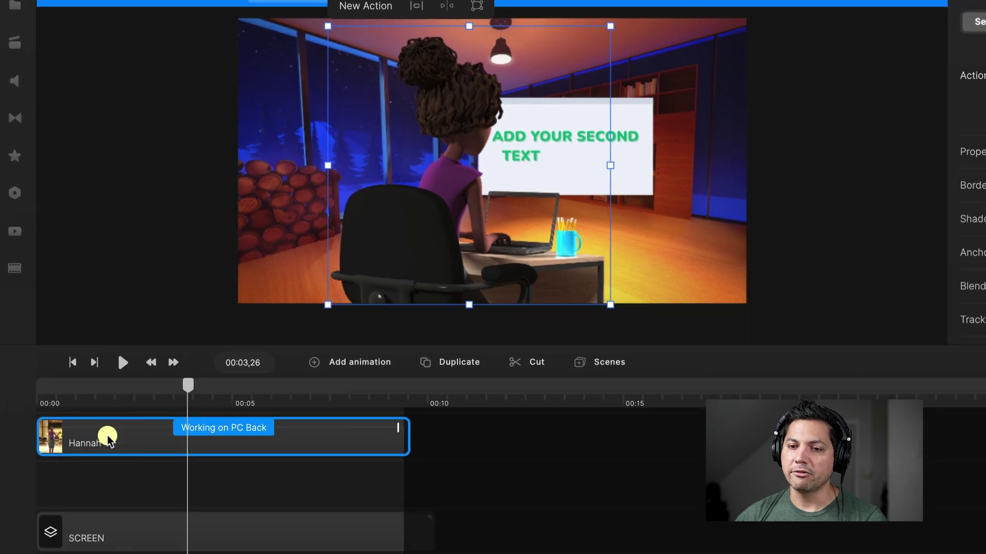
- Lock Hannah's clip, then move and shrink the SCREEN title group over her laptop
{"action": "right_click", "coordinate": [107, 433]}
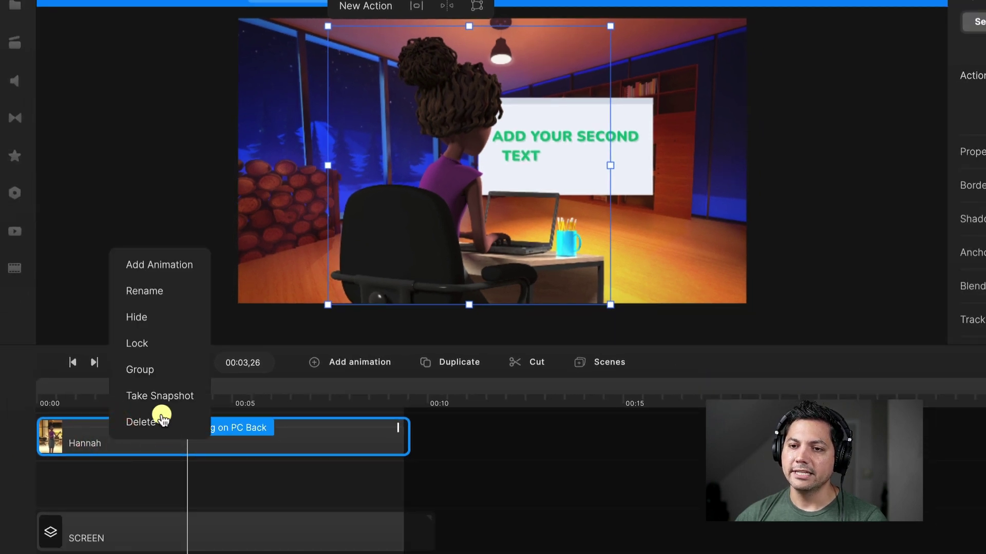
{"action": "left_click", "coordinate": [154, 340]}
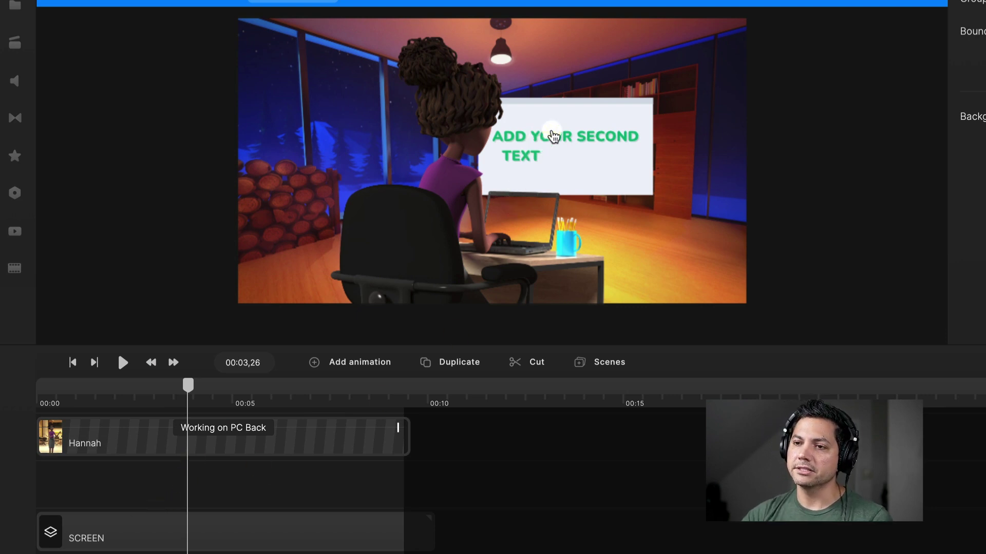
{"action": "left_click", "coordinate": [125, 539]}
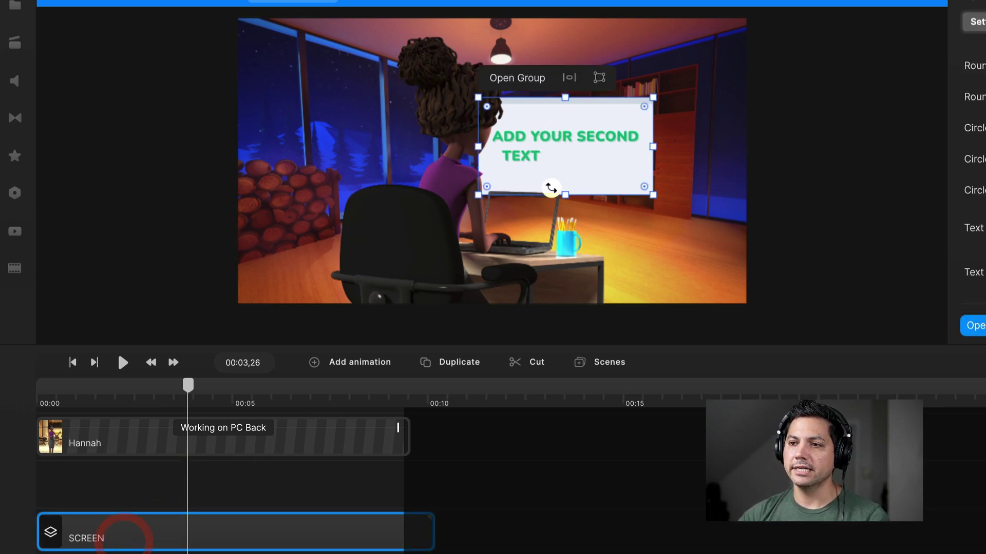
{"action": "scroll", "coordinate": [550, 189], "scroll_direction": "up", "scroll_amount": 3}
{"action": "scroll", "coordinate": [572, 195], "scroll_direction": "up", "scroll_amount": 3}
{"action": "scroll", "coordinate": [572, 196], "scroll_direction": "left", "scroll_amount": 2}
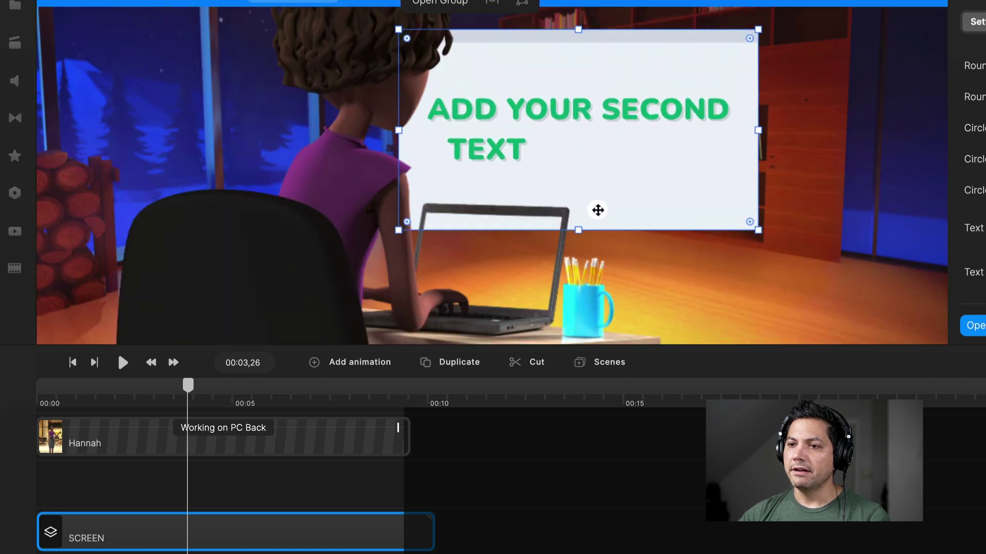
{"action": "left_click_drag", "start_coordinate": [598, 210], "coordinate": [562, 305]}
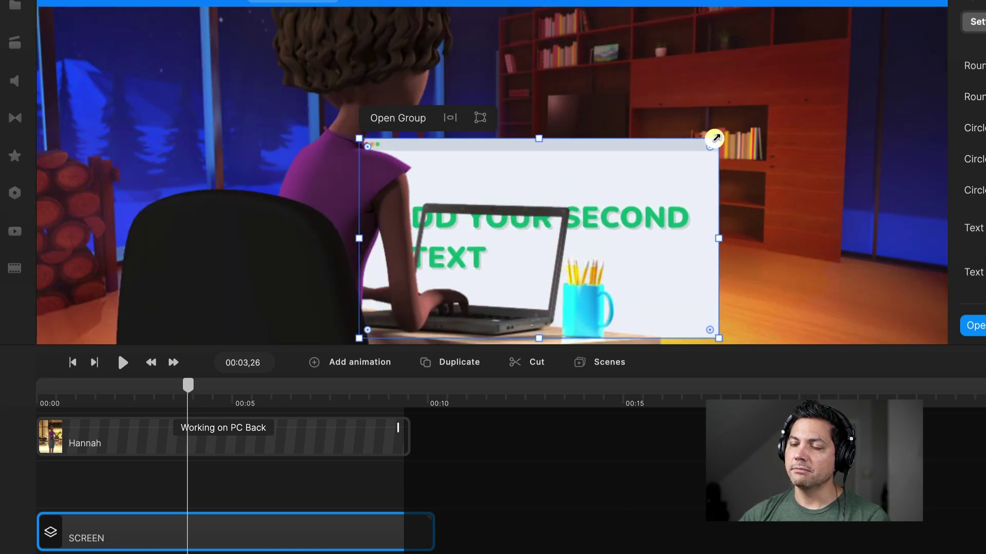
{"action": "left_click_drag", "start_coordinate": [715, 137], "coordinate": [542, 204]}
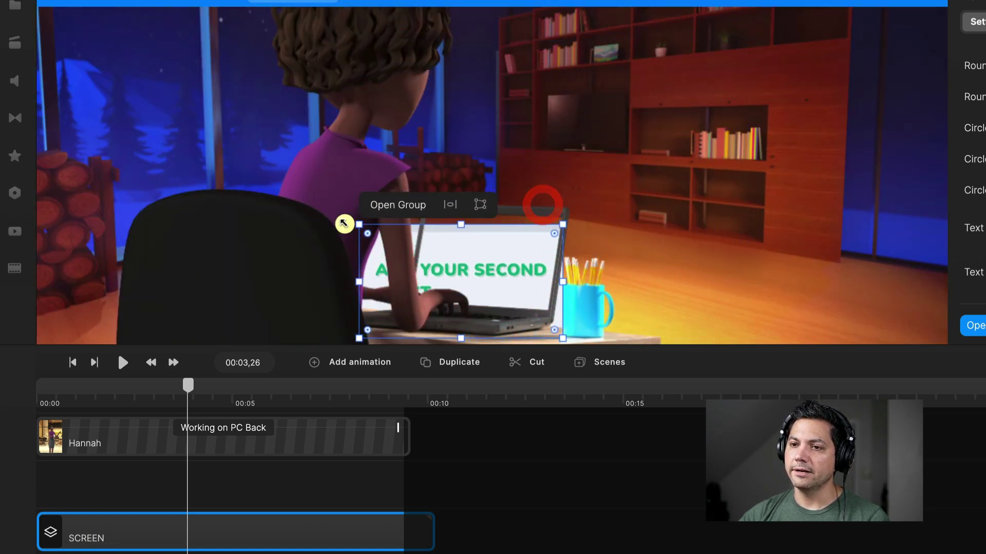
{"action": "left_click_drag", "start_coordinate": [356, 220], "coordinate": [376, 228]}
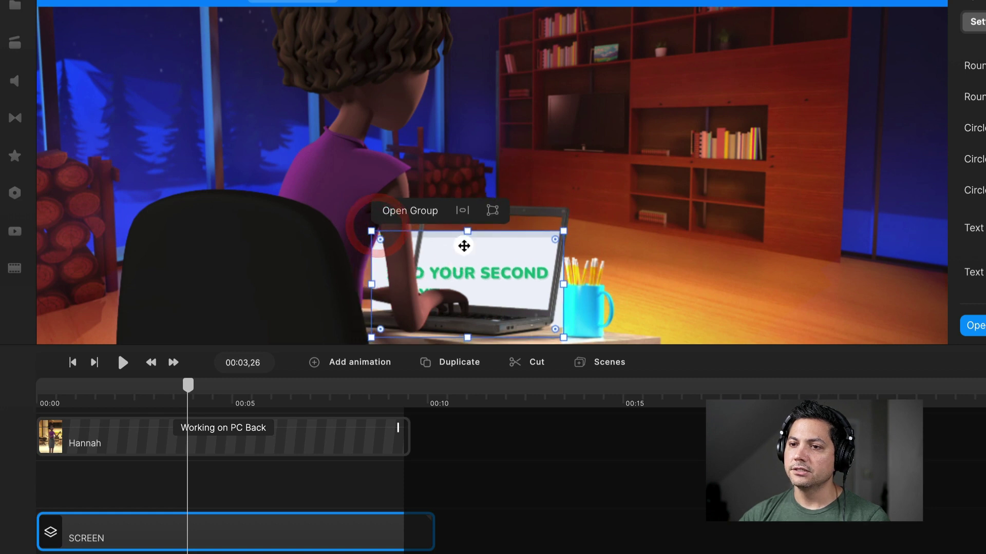
{"action": "left_click_drag", "start_coordinate": [464, 246], "coordinate": [501, 238]}
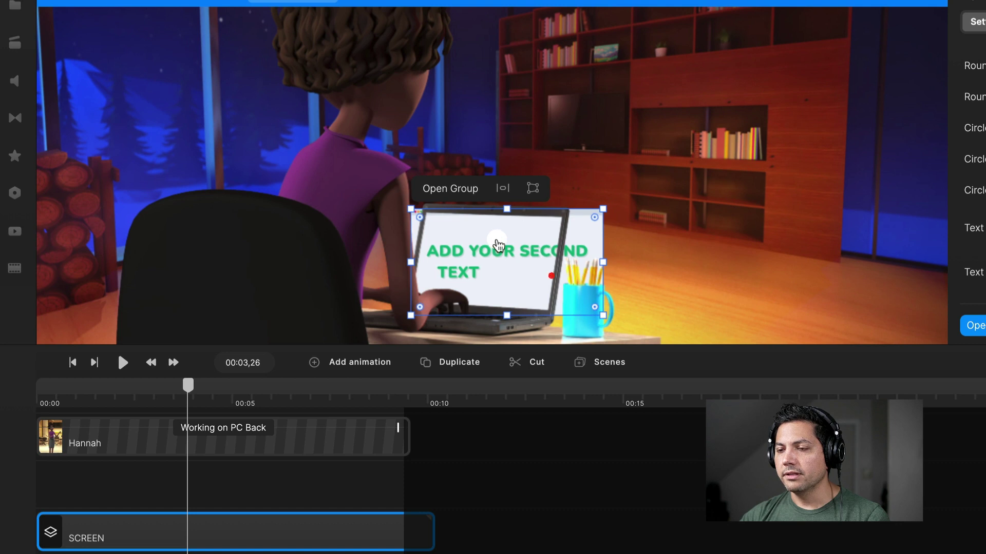
{"action": "left_click_drag", "start_coordinate": [604, 315], "coordinate": [511, 278]}
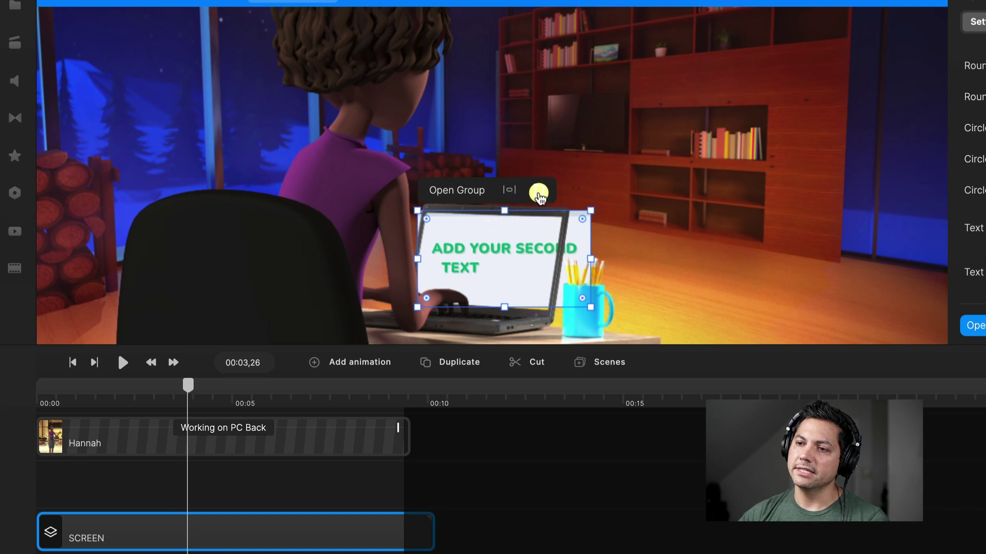
- Distort the title screen's four corners onto the laptop display and replay from 00:00
{"action": "left_click", "coordinate": [540, 191]}
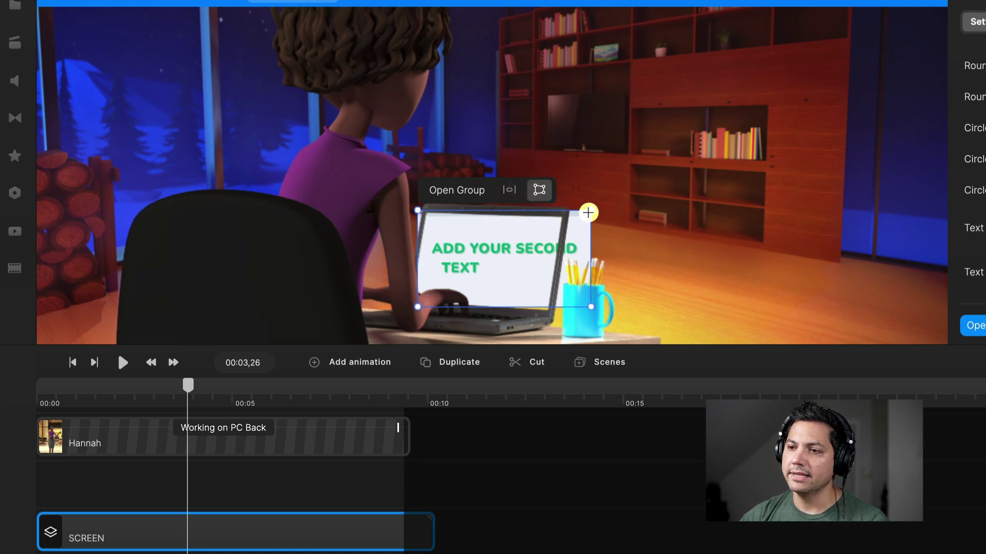
{"action": "scroll", "coordinate": [587, 235], "scroll_direction": "up", "scroll_amount": 3}
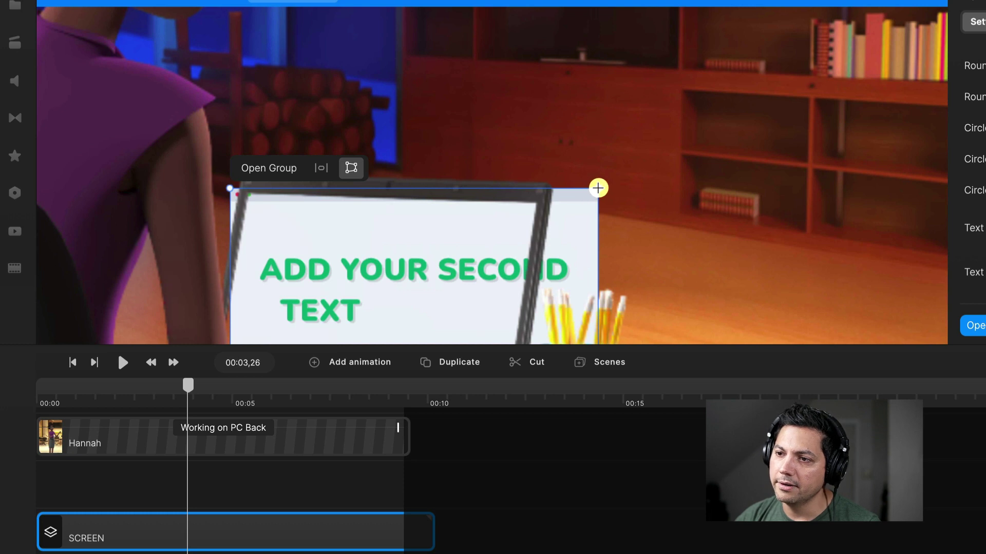
{"action": "left_click_drag", "start_coordinate": [597, 188], "coordinate": [542, 194]}
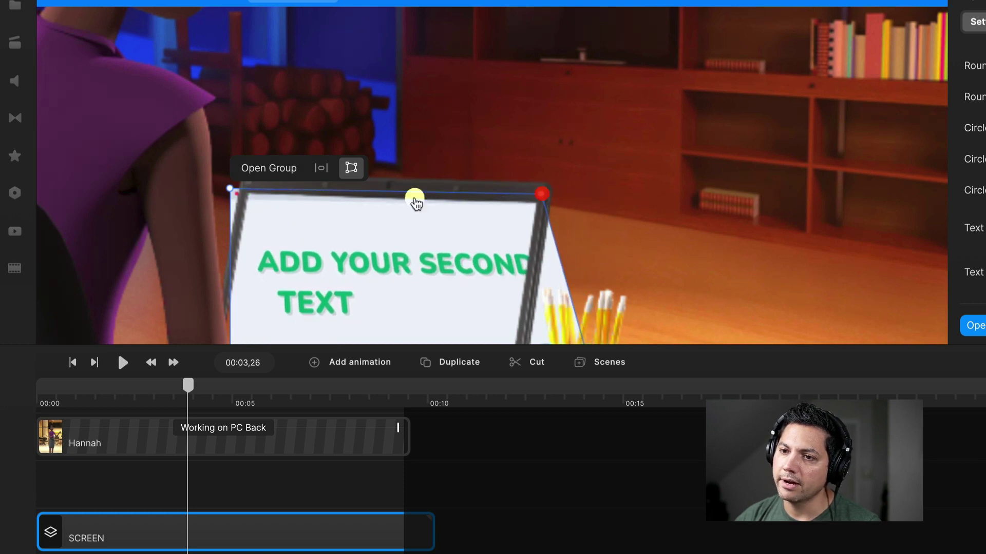
{"action": "left_click_drag", "start_coordinate": [231, 184], "coordinate": [246, 193]}
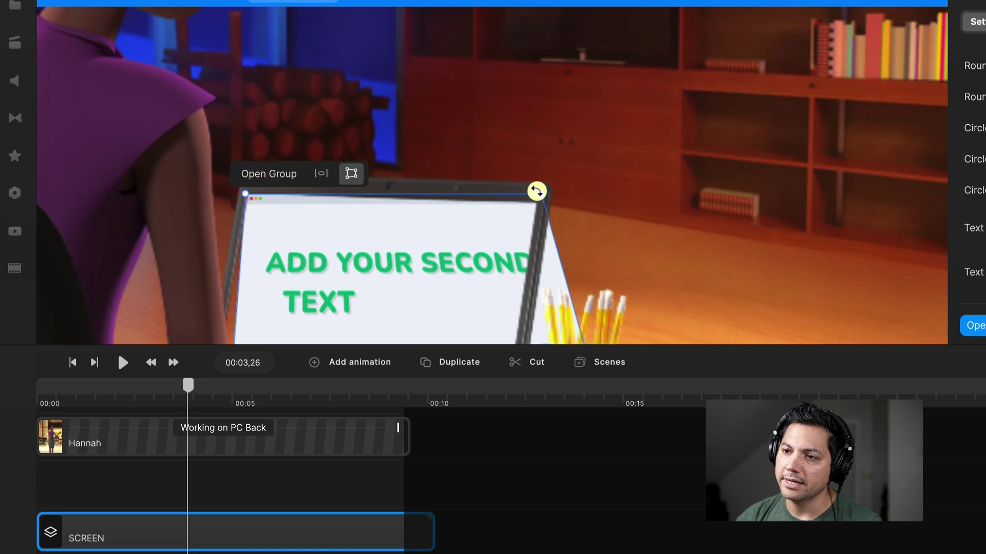
{"action": "left_click_drag", "start_coordinate": [537, 189], "coordinate": [536, 198]}
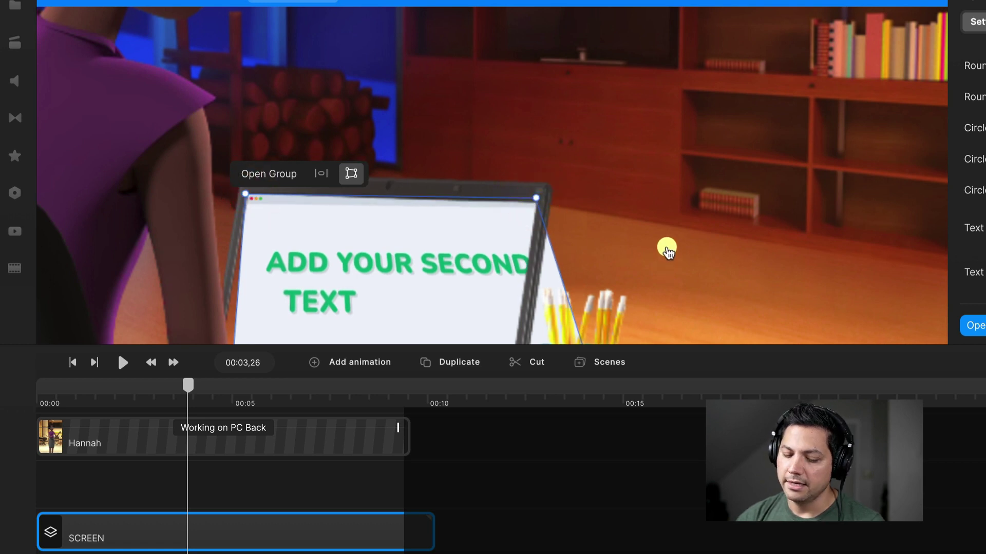
{"action": "left_click_drag", "start_coordinate": [652, 237], "coordinate": [732, 91]}
{"action": "left_click_drag", "start_coordinate": [688, 238], "coordinate": [600, 249]}
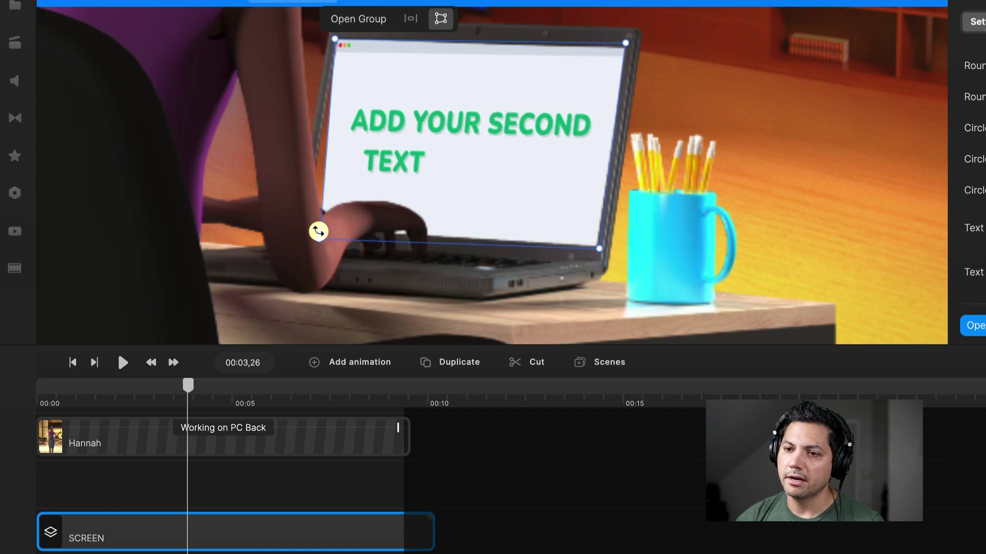
{"action": "left_click_drag", "start_coordinate": [320, 239], "coordinate": [302, 232]}
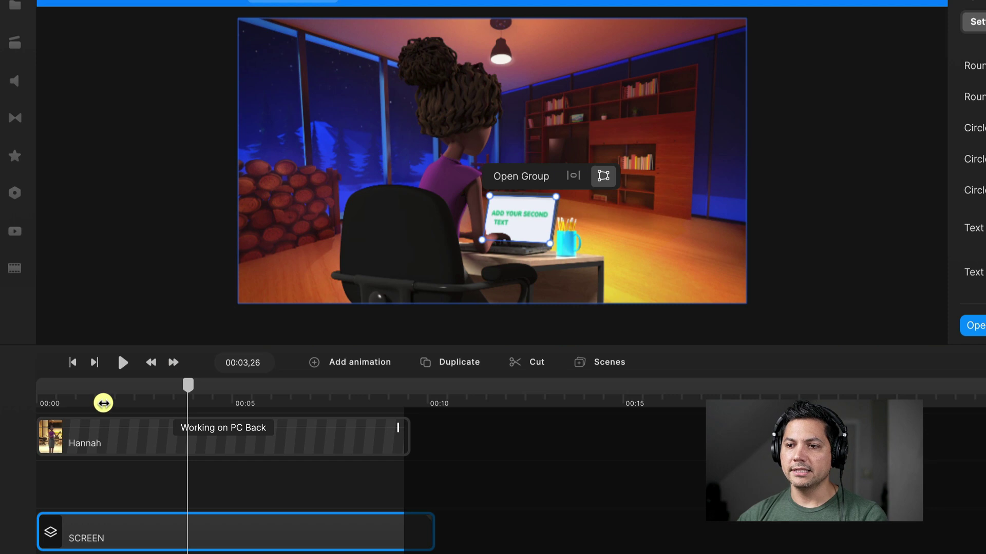
{"action": "left_click", "coordinate": [98, 405]}
{"action": "left_click_drag", "start_coordinate": [98, 405], "coordinate": [18, 387]}
{"action": "key", "text": "space"}
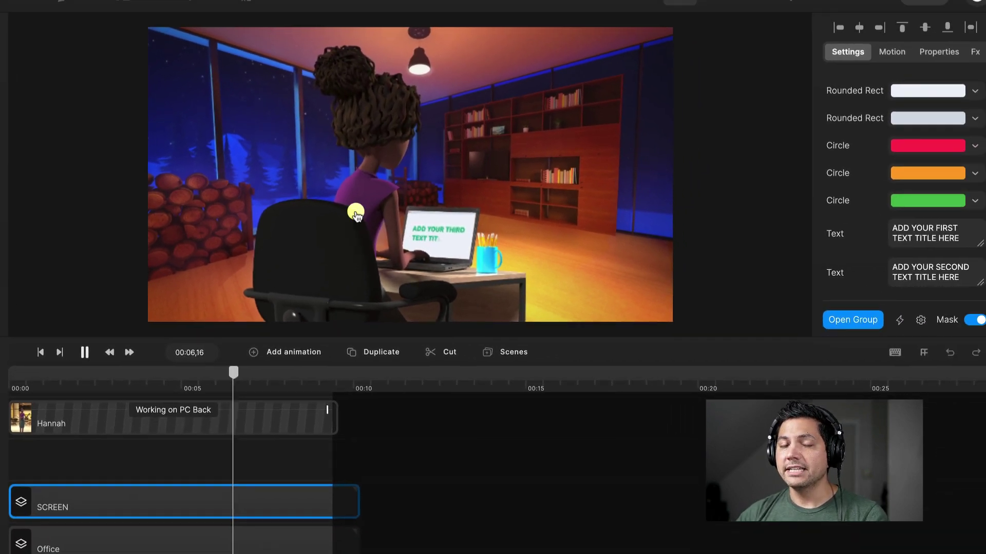
- Pause, go back to the main timeline, and select the ON COMPUTER clip's first title setting
{"action": "left_click", "coordinate": [355, 213]}
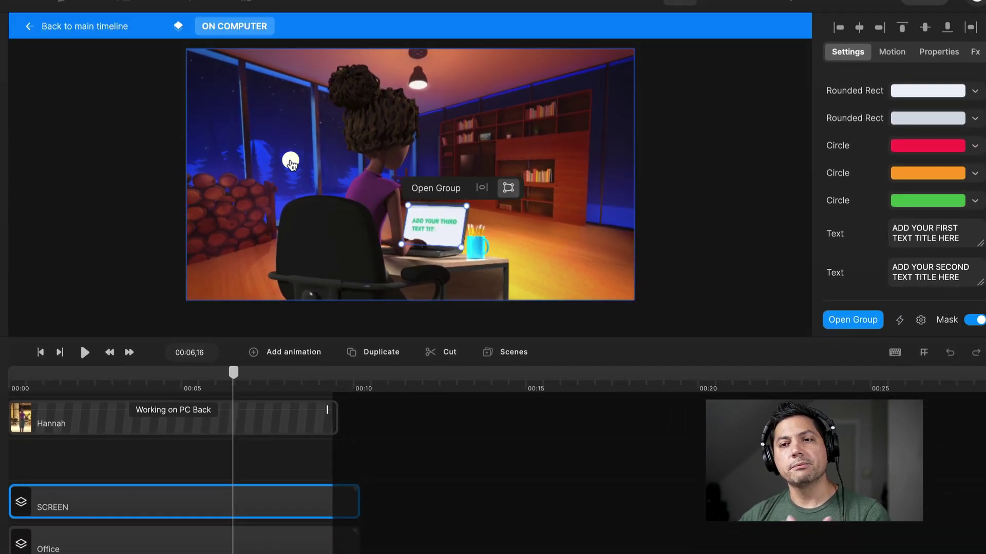
{"action": "scroll", "coordinate": [302, 179], "scroll_direction": "up", "scroll_amount": 2}
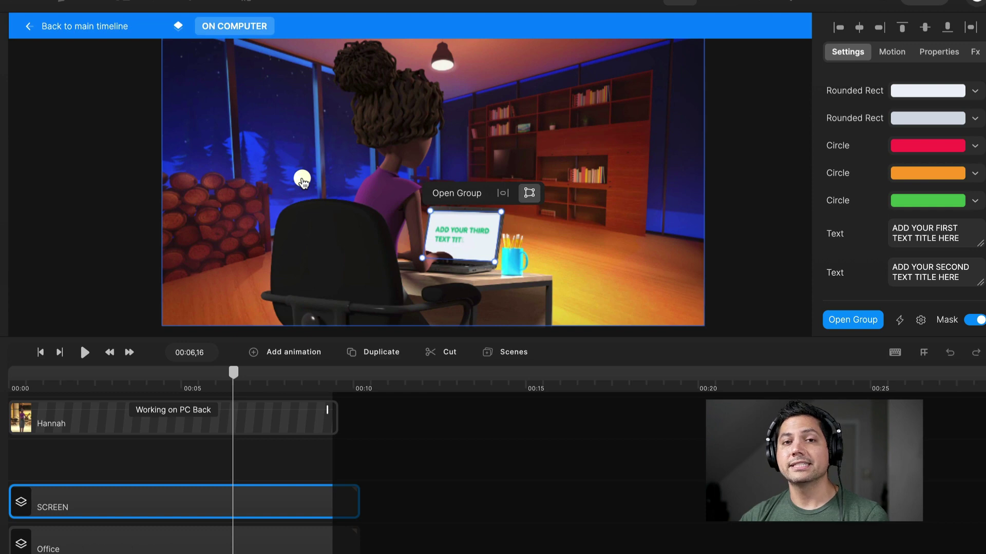
{"action": "left_click", "coordinate": [53, 26]}
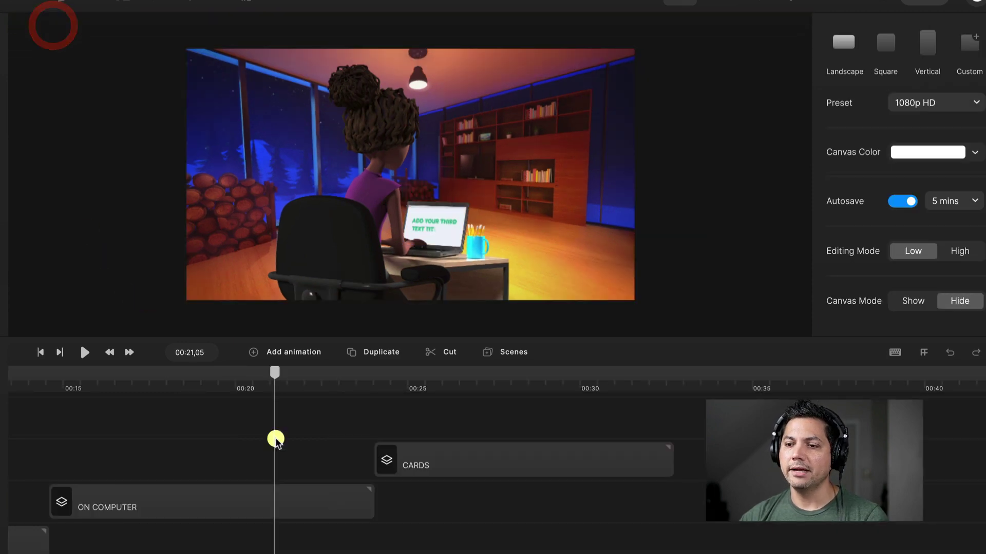
{"action": "left_click", "coordinate": [164, 496]}
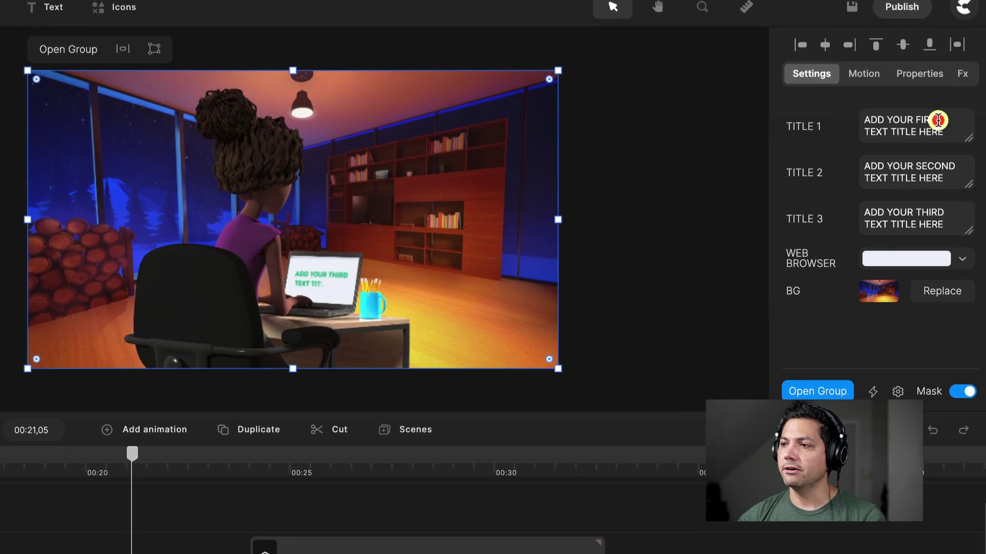
{"action": "left_click", "coordinate": [952, 124]}
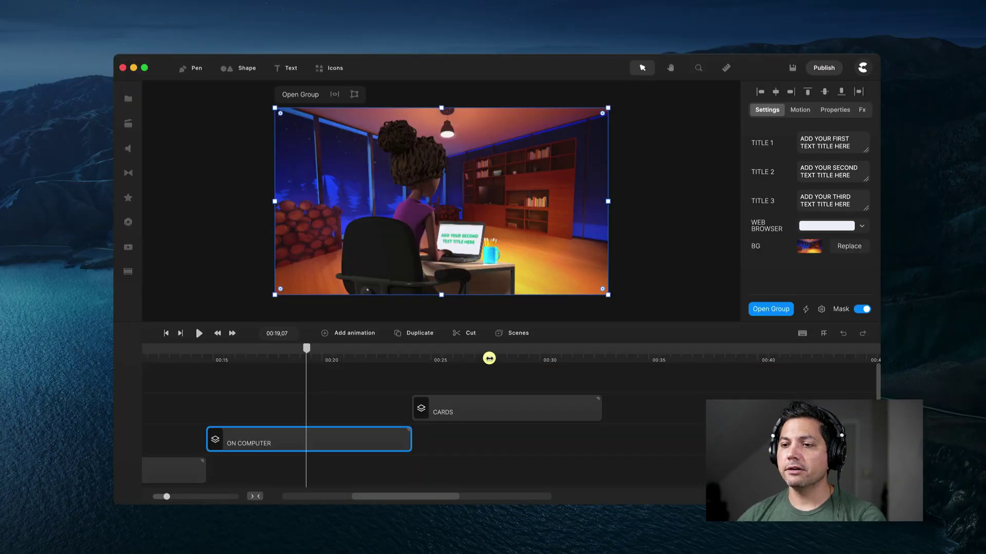
- Preview the CARDS scene from where the first card title appears
{"action": "left_click", "coordinate": [489, 358]}
{"action": "left_click", "coordinate": [479, 409]}
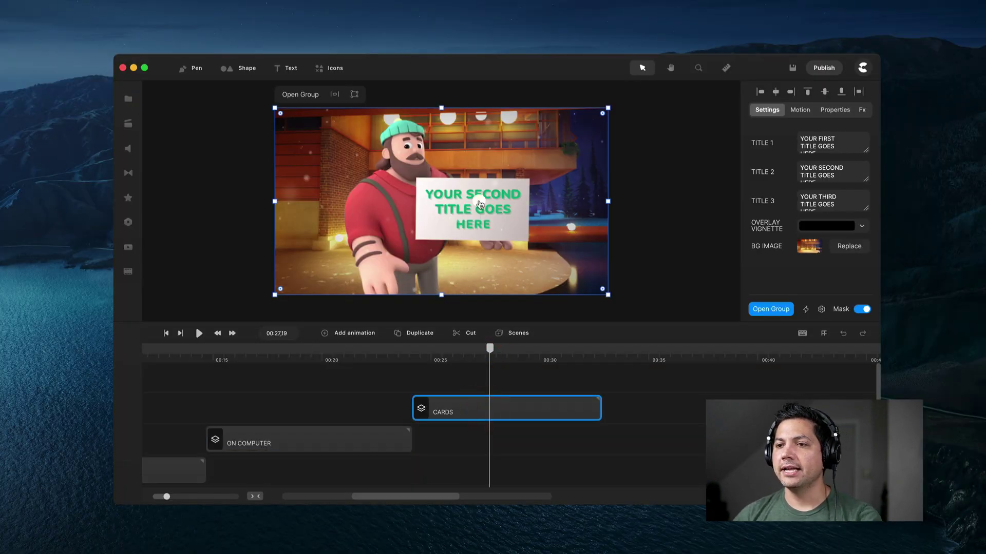
{"action": "left_click", "coordinate": [430, 356]}
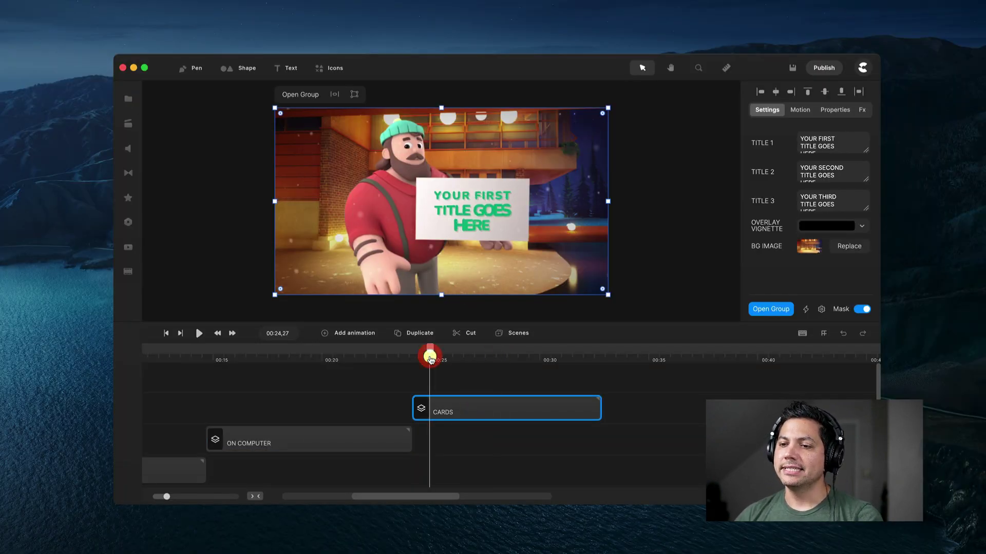
{"action": "key", "text": "space"}
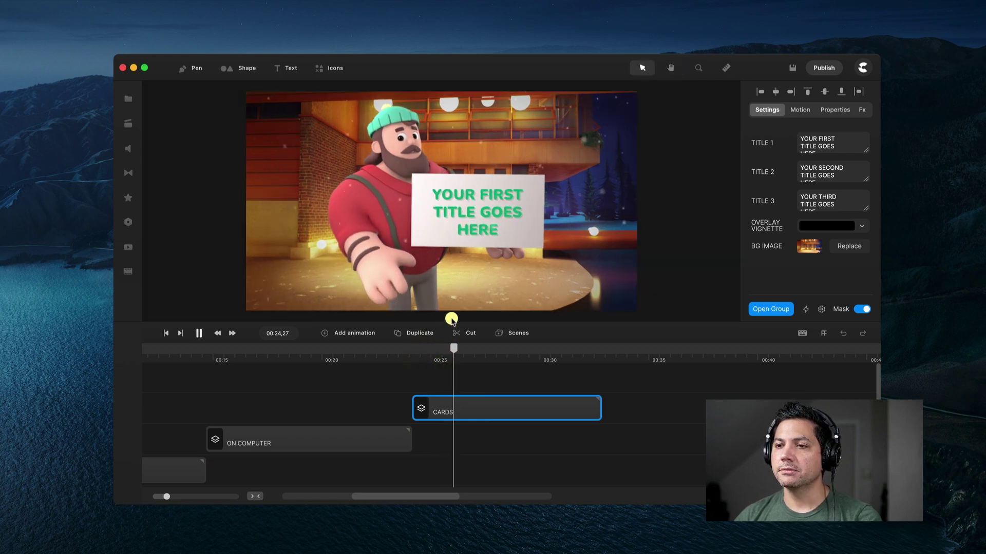
{"action": "key", "text": "space"}
- Open the CARDS group, inspect its snow, title and Jack layers, and rewind to the start
{"action": "double_click", "coordinate": [474, 411]}
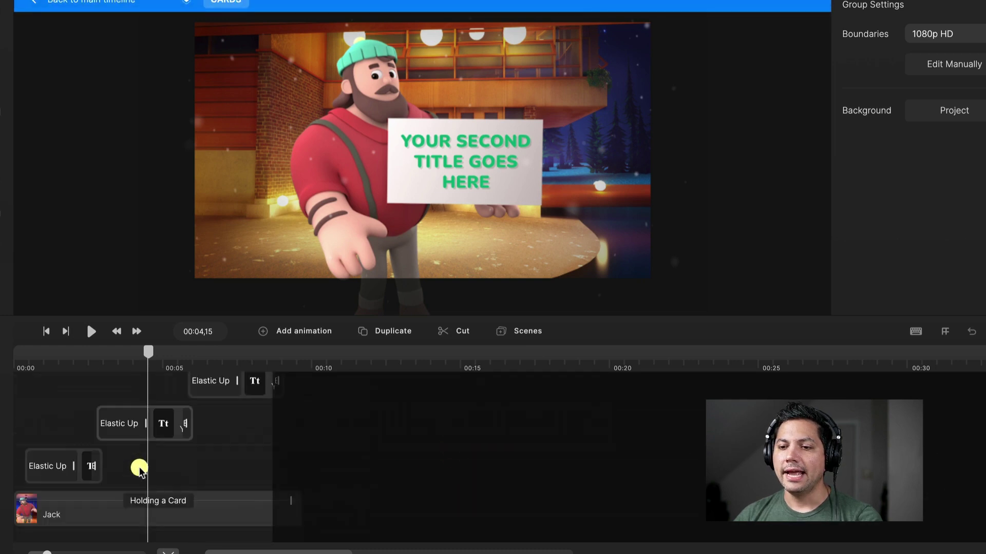
{"action": "scroll", "coordinate": [139, 469], "scroll_direction": "down", "scroll_amount": 1}
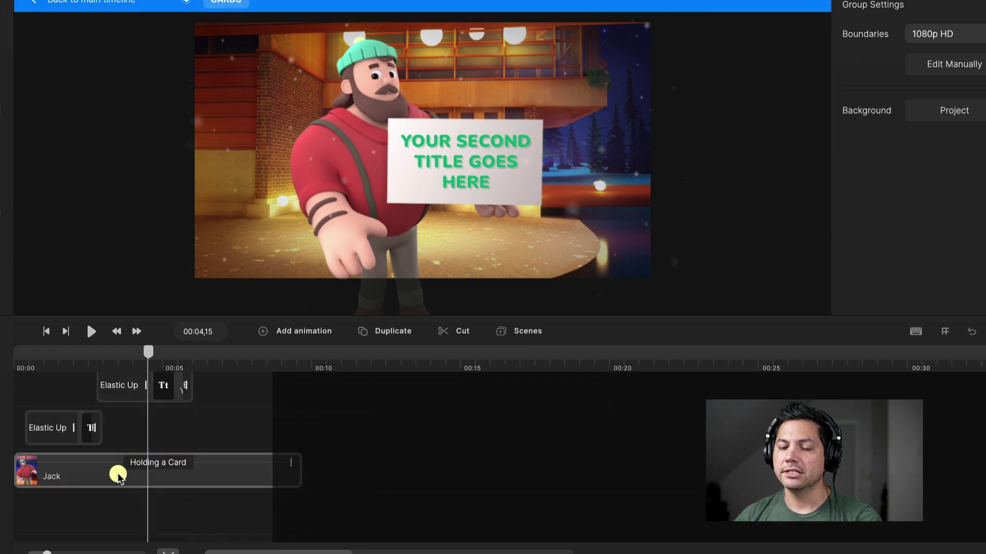
{"action": "scroll", "coordinate": [189, 414], "scroll_direction": "up", "scroll_amount": 1}
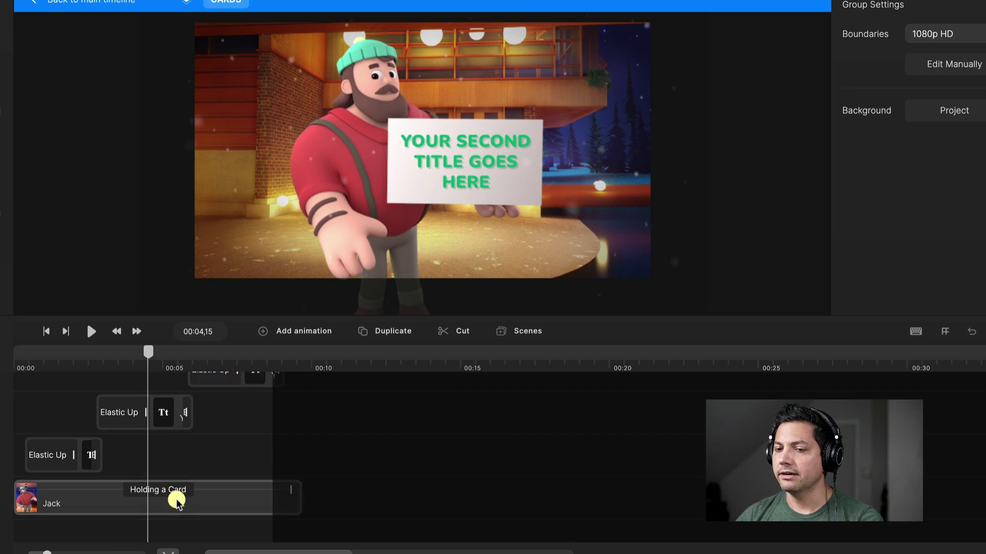
{"action": "scroll", "coordinate": [108, 511], "scroll_direction": "down", "scroll_amount": 1}
{"action": "left_click", "coordinate": [62, 432]}
{"action": "scroll", "coordinate": [61, 421], "scroll_direction": "down", "scroll_amount": 2}
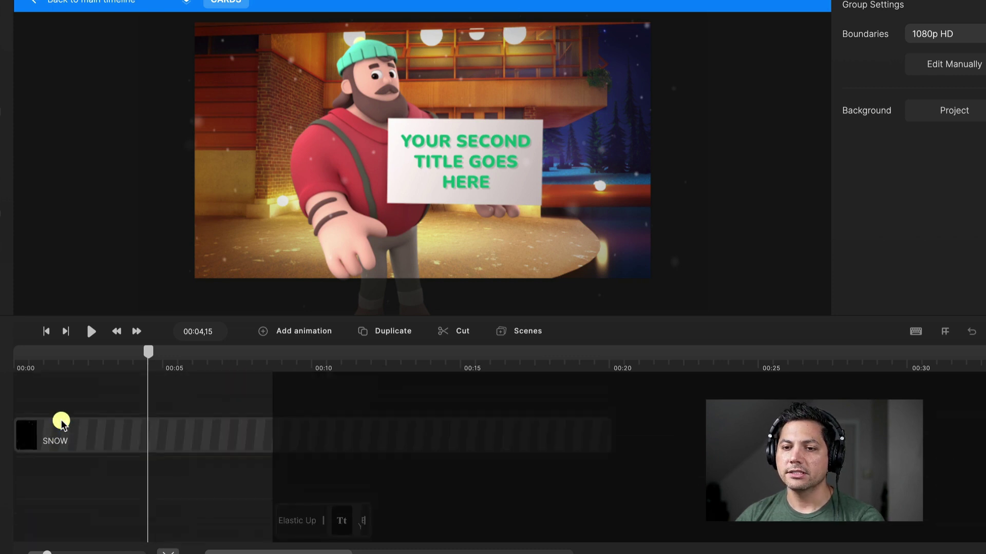
{"action": "left_click", "coordinate": [31, 351]}
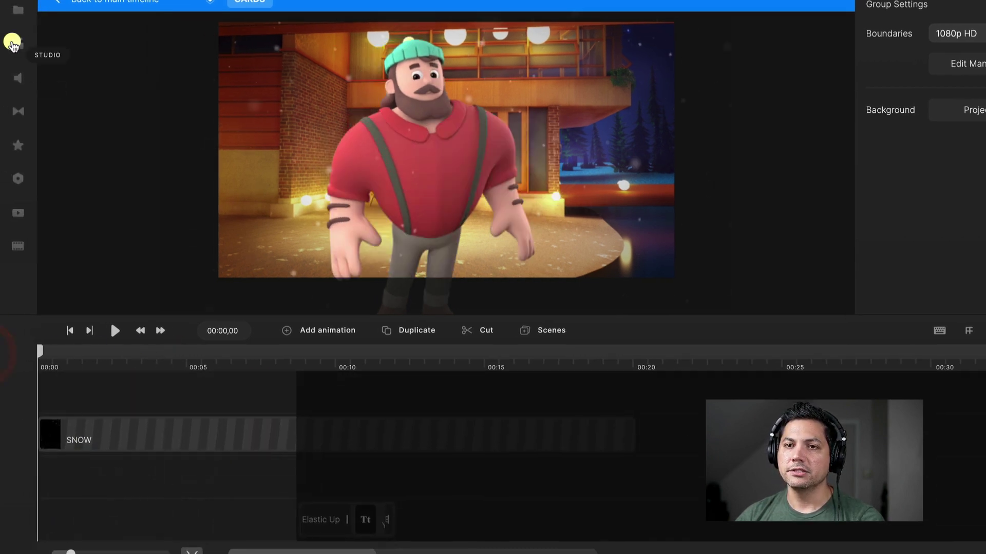
- Add Hannah from Characters to the CARDS scene and set her action to Holding a Card
{"action": "left_click", "coordinate": [7, 43]}
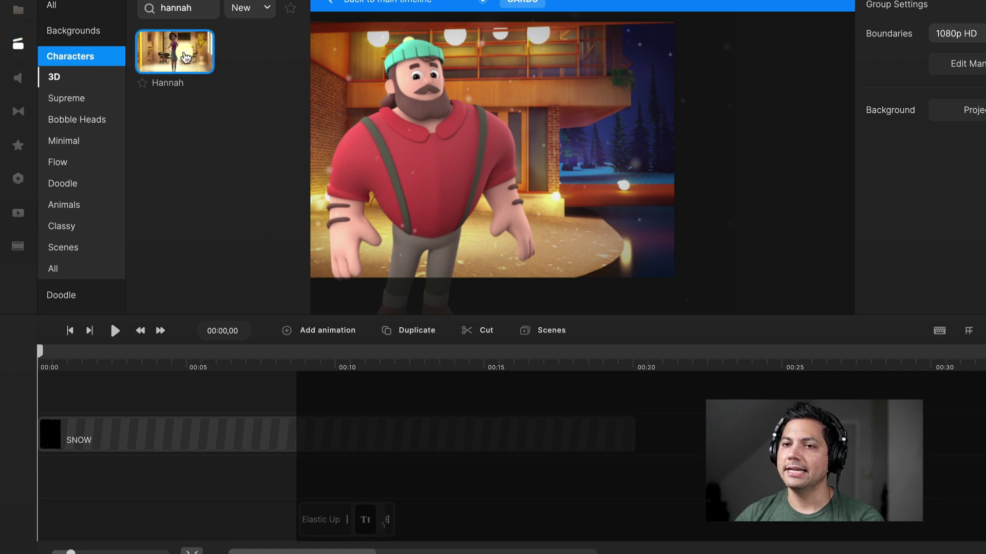
{"action": "left_click_drag", "start_coordinate": [174, 52], "coordinate": [484, 159]}
{"action": "left_click", "coordinate": [18, 45]}
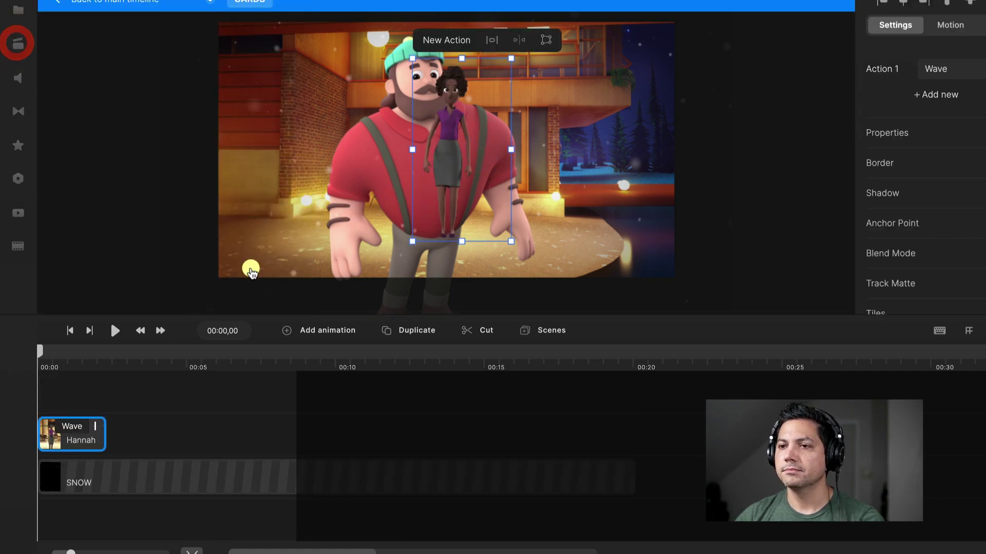
{"action": "left_click", "coordinate": [71, 426]}
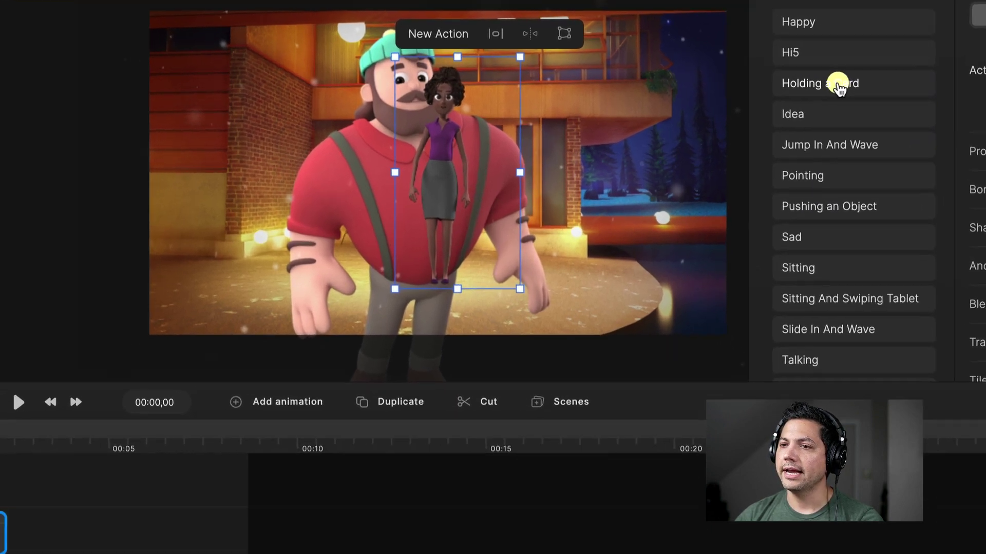
{"action": "left_click", "coordinate": [750, 79]}
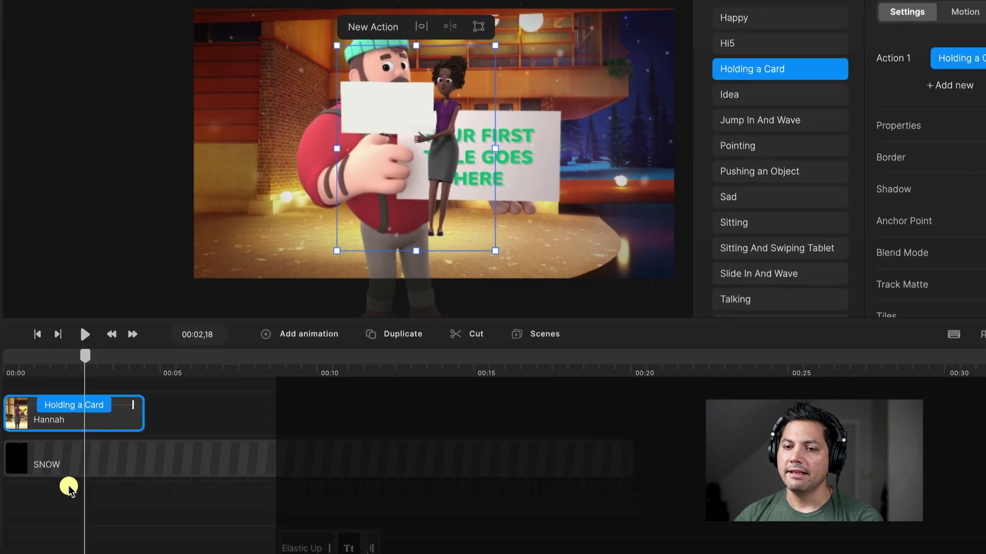
- Delete Jack's track and move Hannah's Holding a Card clip to the bottom track
{"action": "scroll", "coordinate": [72, 480], "scroll_direction": "down", "scroll_amount": 2}
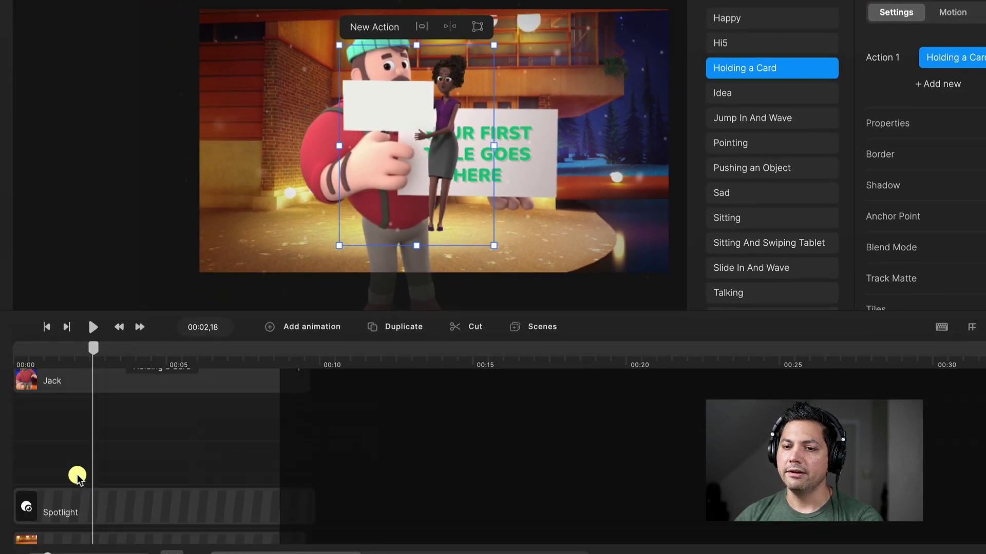
{"action": "left_click", "coordinate": [78, 386]}
{"action": "key", "text": "Delete"}
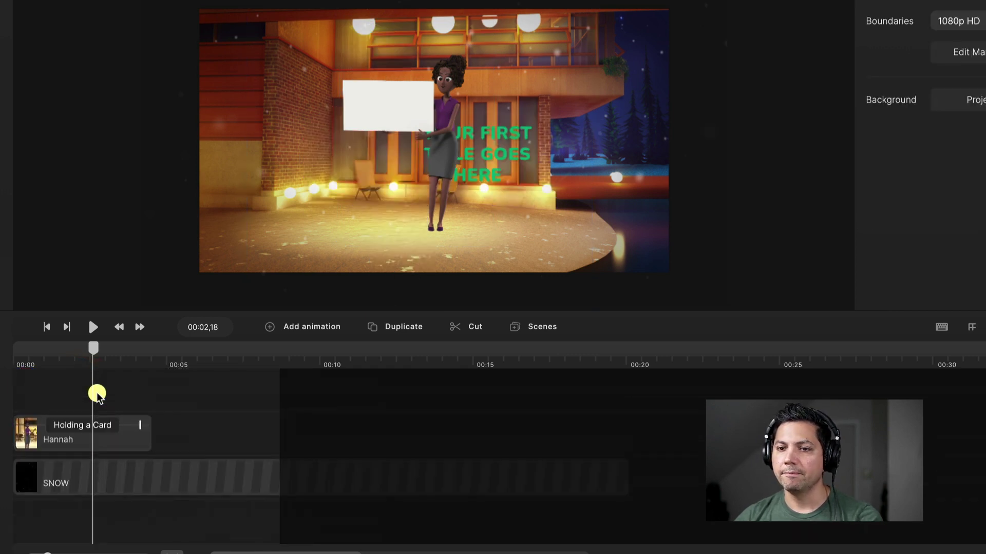
{"action": "left_click", "coordinate": [79, 437]}
{"action": "scroll", "coordinate": [72, 517], "scroll_direction": "down", "scroll_amount": 2}
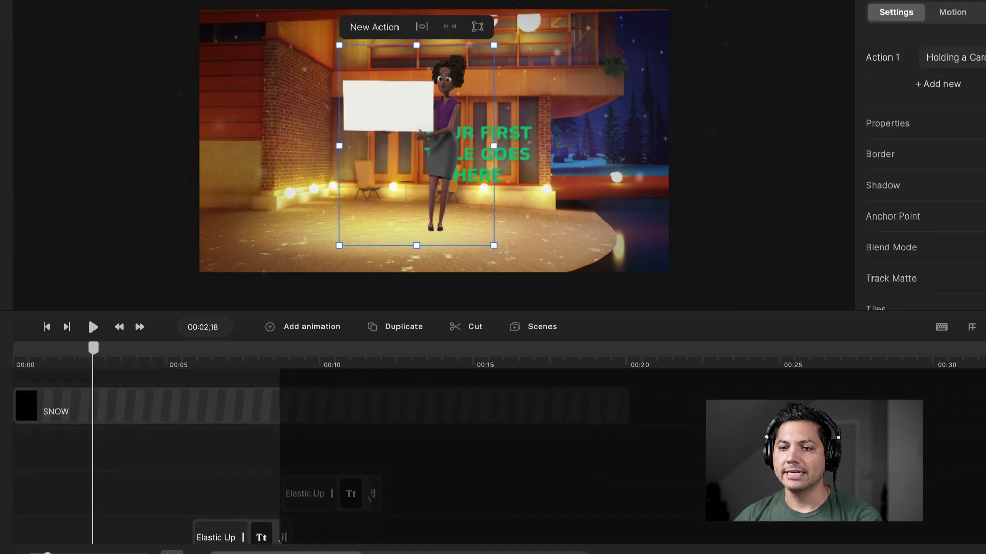
{"action": "left_click", "coordinate": [72, 516]}
{"action": "left_click_drag", "start_coordinate": [72, 516], "coordinate": [65, 527]}
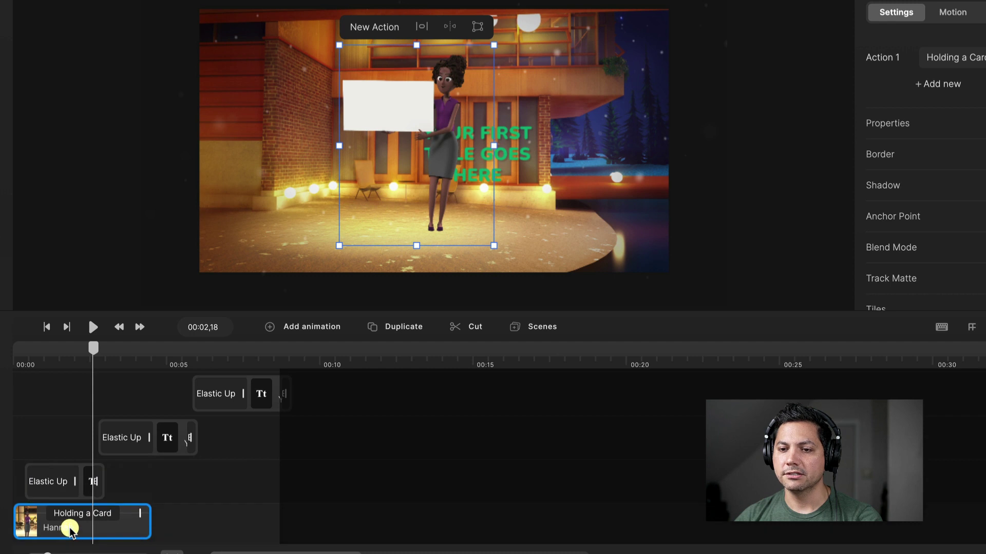
{"action": "left_click_drag", "start_coordinate": [103, 343], "coordinate": [82, 348]}
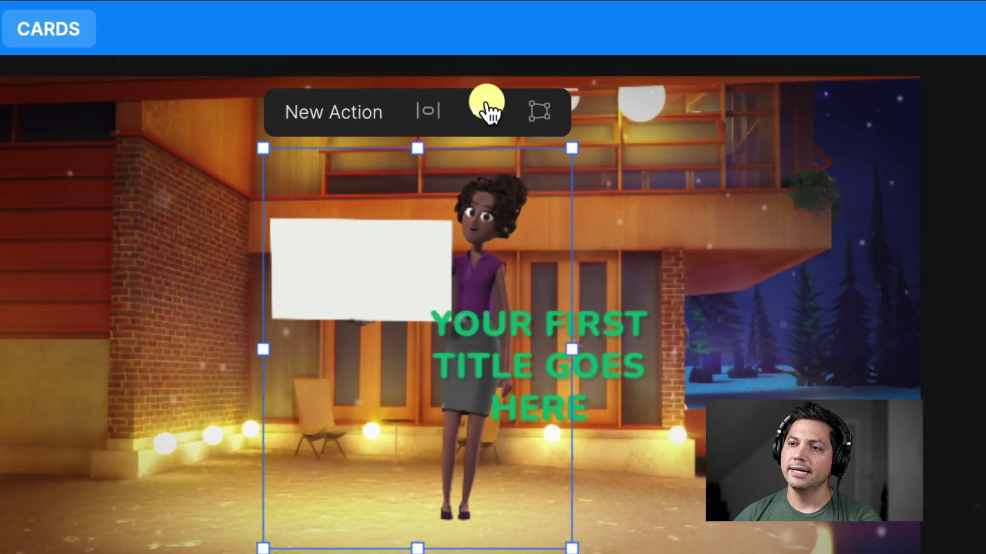
- Flip Hannah horizontally, enlarge her with the corner handles, and shift her to the left
{"action": "left_click", "coordinate": [485, 112]}
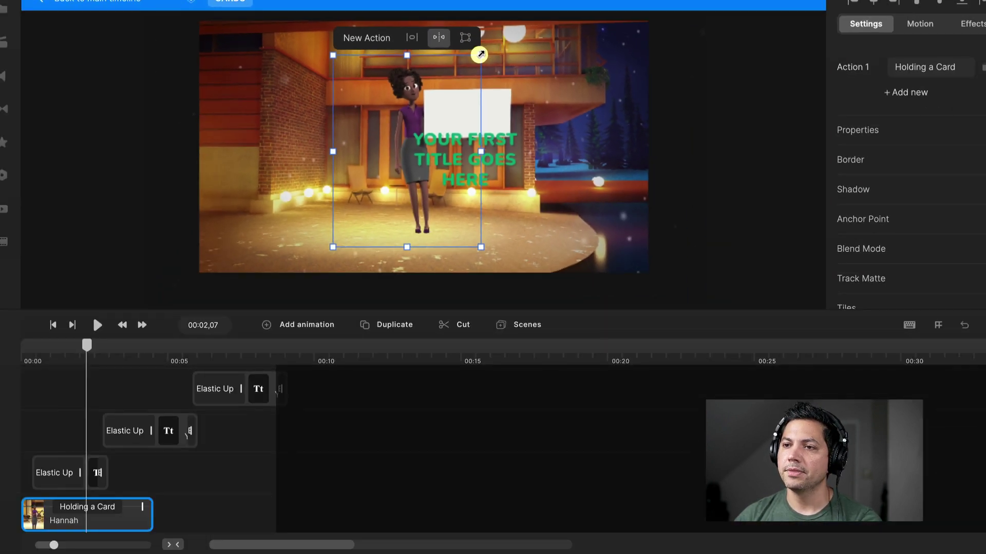
{"action": "left_click_drag", "start_coordinate": [480, 54], "coordinate": [543, 27]}
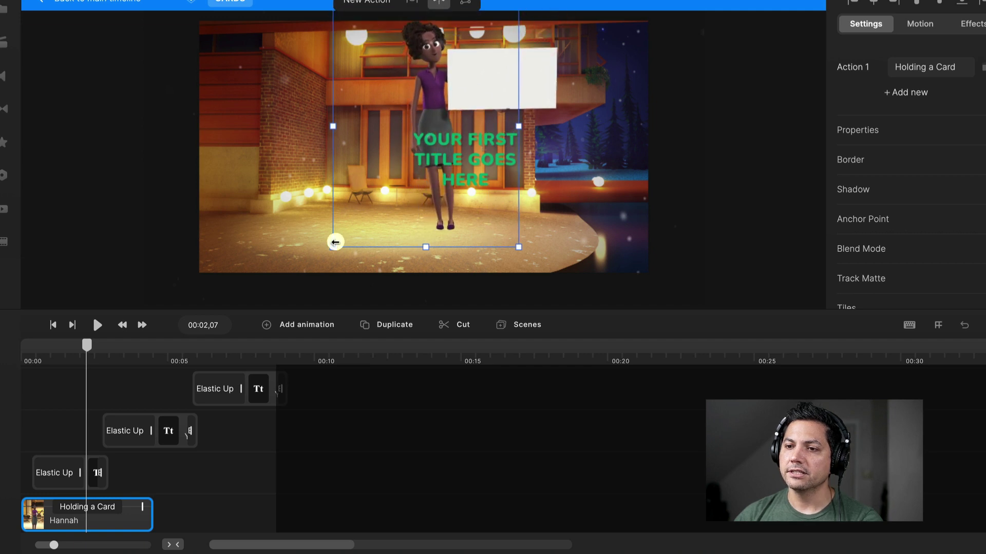
{"action": "left_click_drag", "start_coordinate": [335, 242], "coordinate": [294, 278]}
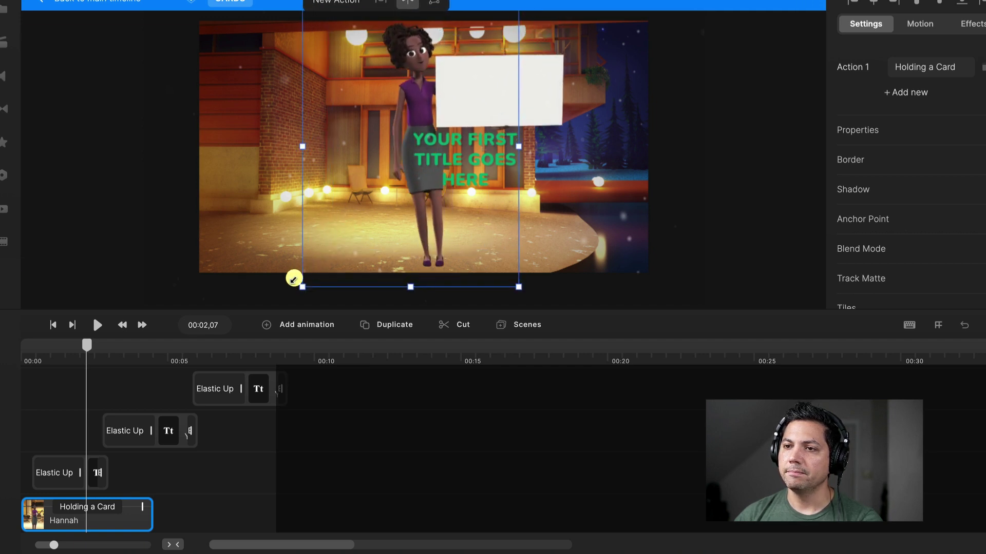
{"action": "left_click_drag", "start_coordinate": [452, 209], "coordinate": [415, 210]}
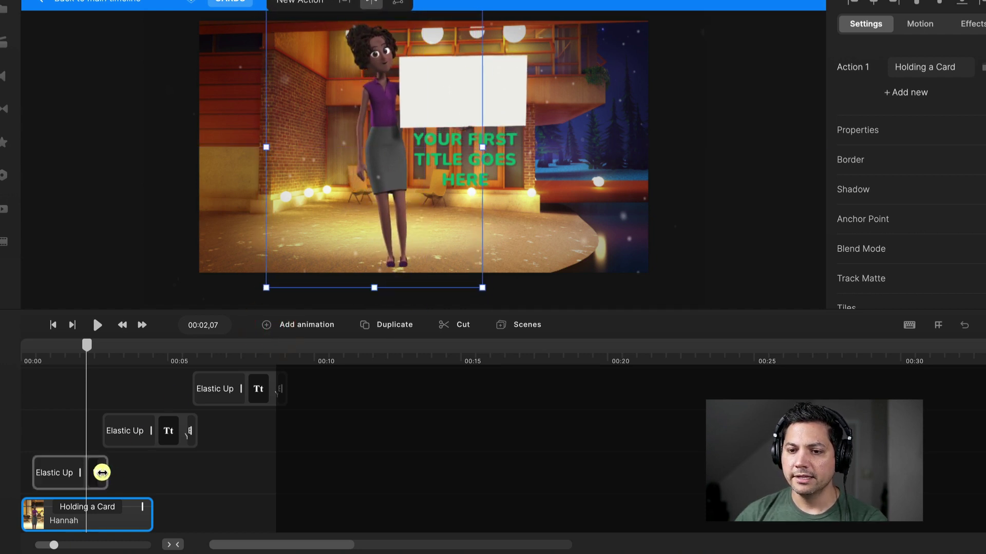
{"action": "left_click_drag", "start_coordinate": [97, 472], "coordinate": [88, 475]}
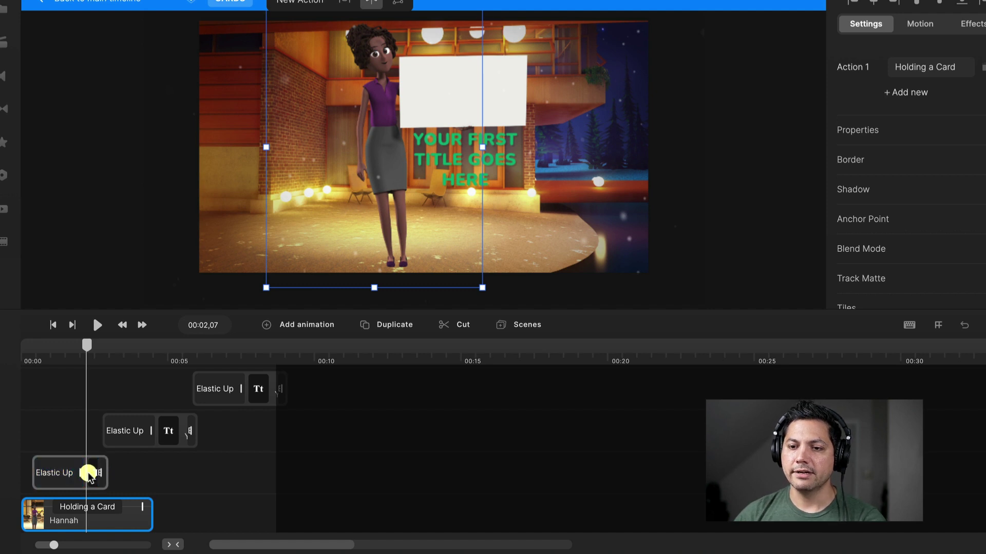
{"action": "left_click", "coordinate": [89, 475]}
- Move the first title onto Hannah's white card and extend her Holding a Card clip past the second title
{"action": "left_click", "coordinate": [435, 188]}
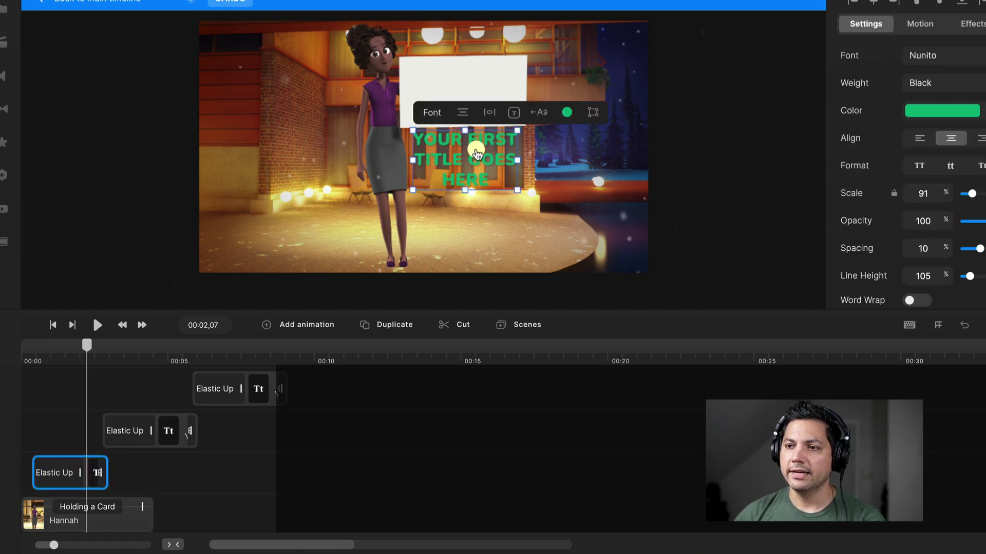
{"action": "left_click_drag", "start_coordinate": [476, 153], "coordinate": [468, 84]}
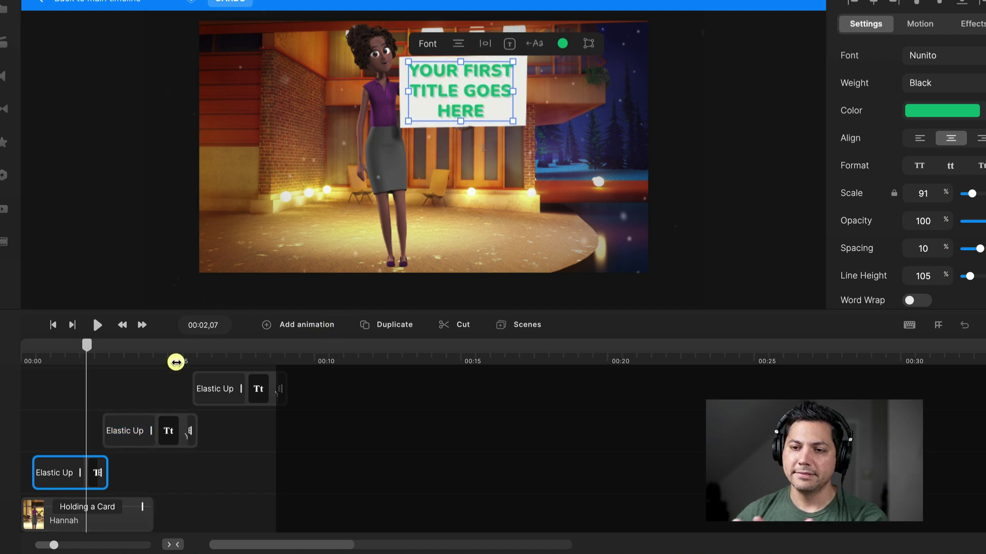
{"action": "left_click", "coordinate": [168, 361]}
{"action": "left_click", "coordinate": [164, 430]}
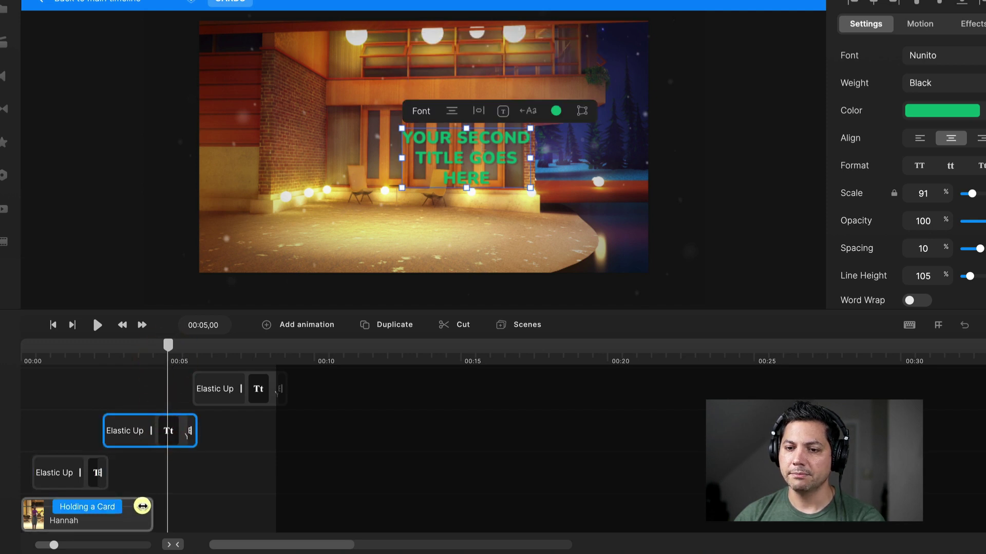
{"action": "left_click_drag", "start_coordinate": [142, 507], "coordinate": [267, 507]}
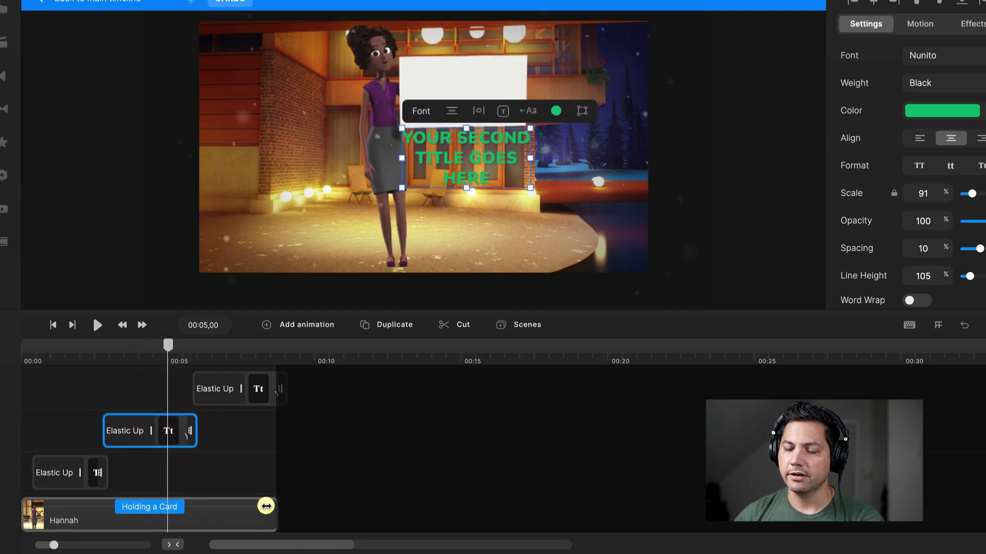
{"action": "left_click", "coordinate": [266, 507]}
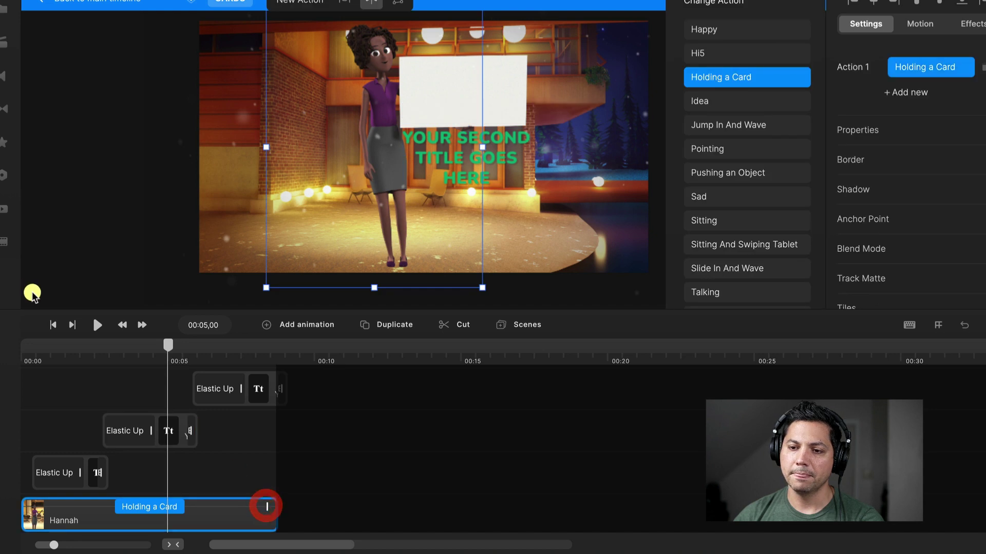
- Move the second title onto the card, shrink it slightly and centre it
{"action": "left_click", "coordinate": [169, 430]}
{"action": "left_click_drag", "start_coordinate": [453, 151], "coordinate": [452, 84]}
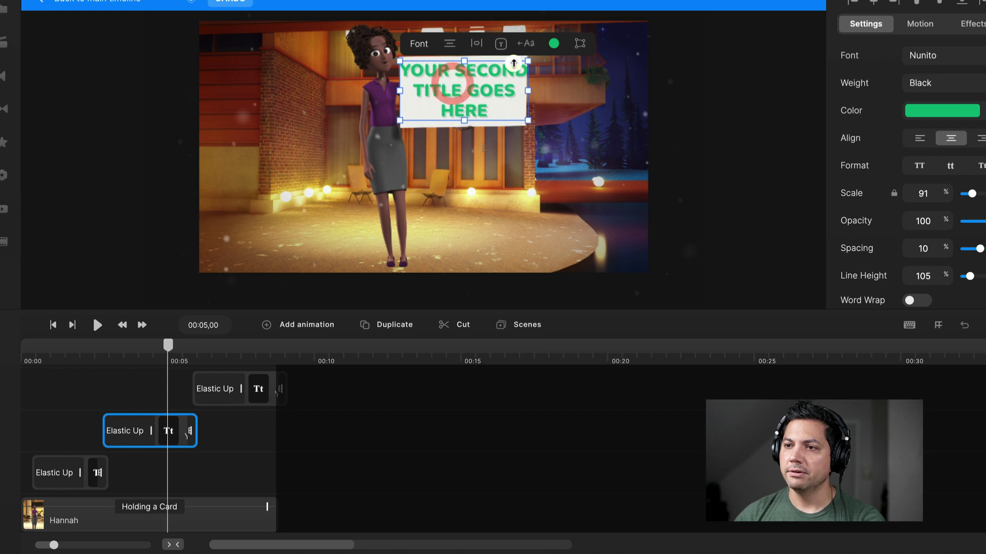
{"action": "left_click_drag", "start_coordinate": [528, 60], "coordinate": [522, 64]}
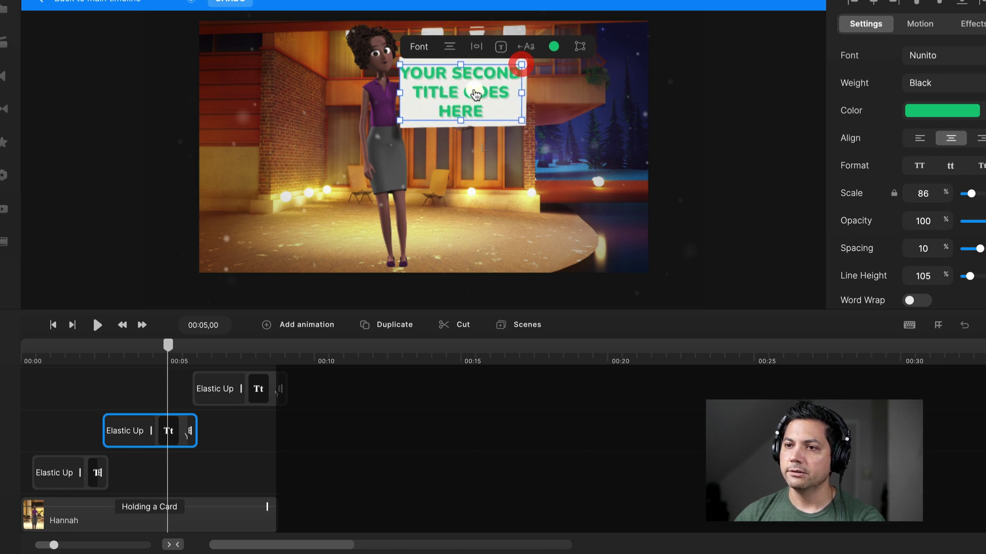
{"action": "left_click_drag", "start_coordinate": [473, 92], "coordinate": [476, 91]}
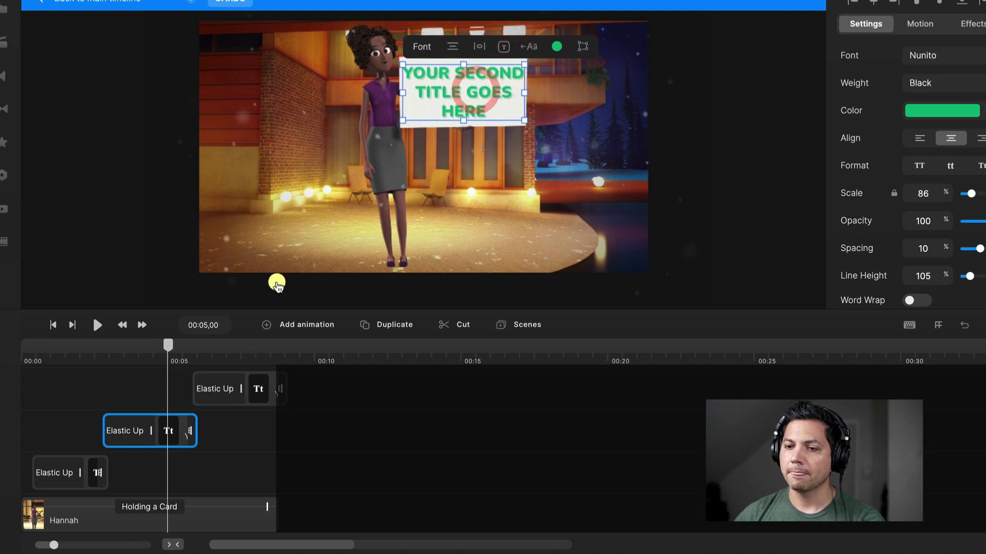
- Move the third title onto the white card and zoom the timeline in
{"action": "left_click", "coordinate": [256, 355]}
{"action": "left_click", "coordinate": [255, 380]}
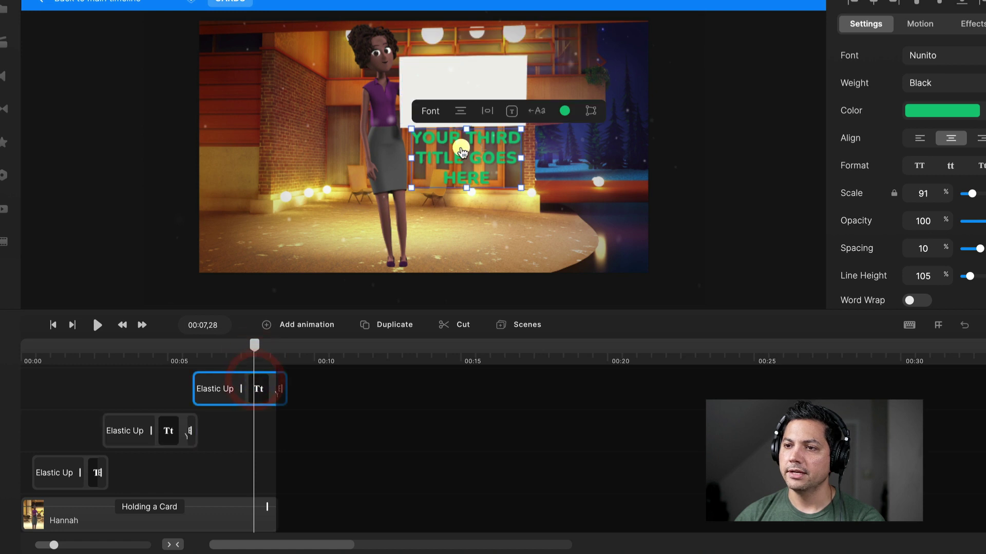
{"action": "left_click_drag", "start_coordinate": [462, 149], "coordinate": [460, 79]}
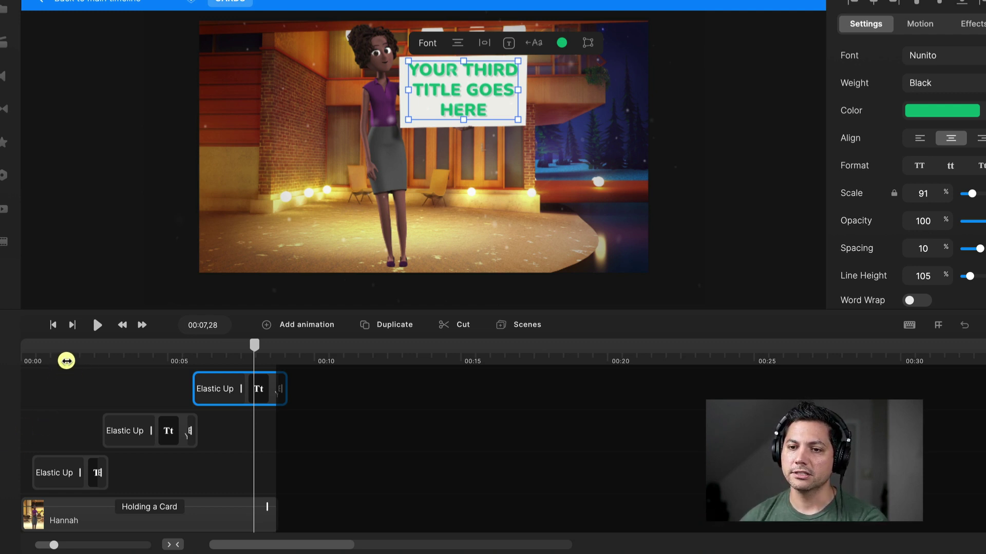
{"action": "left_click_drag", "start_coordinate": [66, 359], "coordinate": [215, 348]}
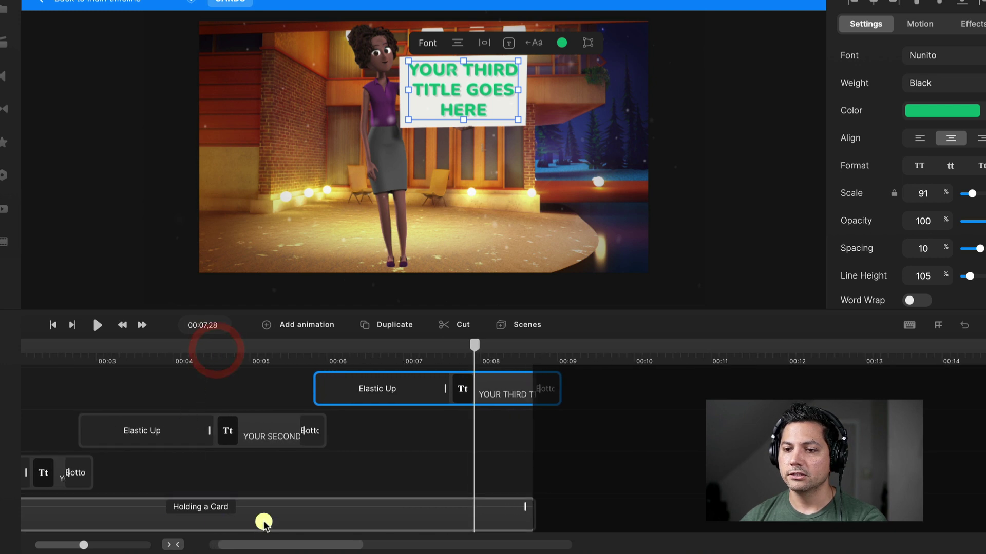
- Push the second title later and preview the CARDS scene from its start
{"action": "left_click_drag", "start_coordinate": [262, 545], "coordinate": [226, 544]}
{"action": "left_click", "coordinate": [169, 353]}
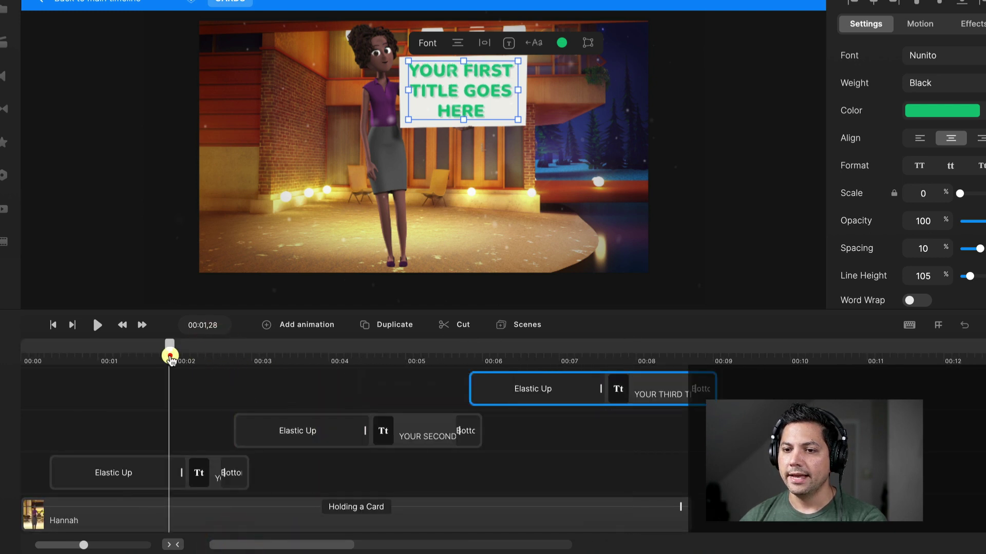
{"action": "left_click_drag", "start_coordinate": [385, 446], "coordinate": [495, 432]}
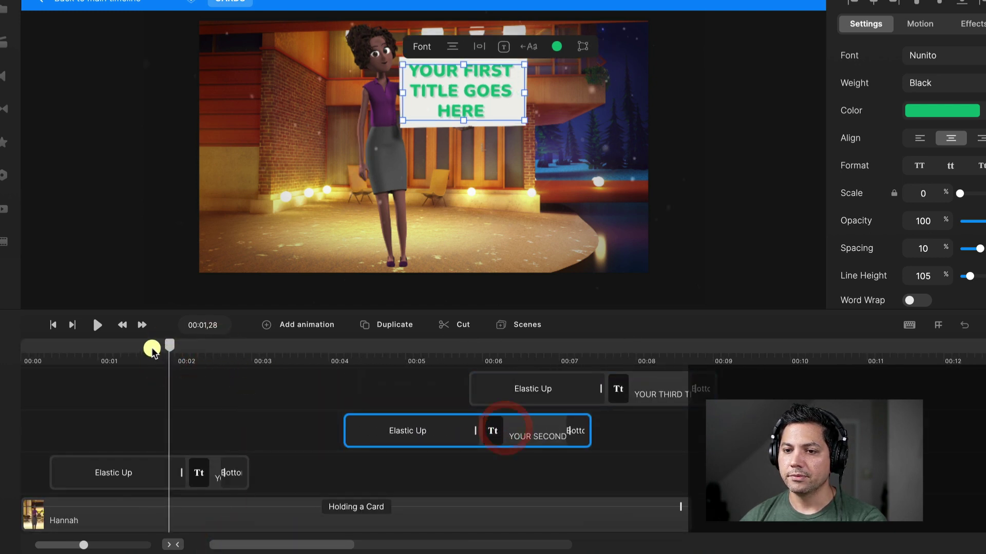
{"action": "left_click_drag", "start_coordinate": [174, 347], "coordinate": [15, 367]}
{"action": "key", "text": "space"}
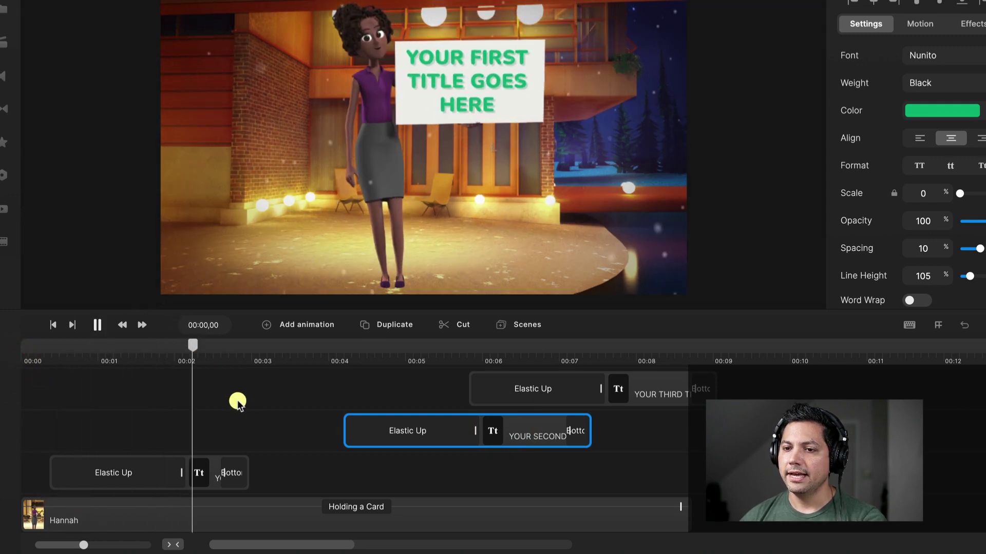
{"action": "left_click", "coordinate": [193, 360]}
- Lengthen the first title's clip so it lasts until the card is fully shown
{"action": "left_click", "coordinate": [269, 343]}
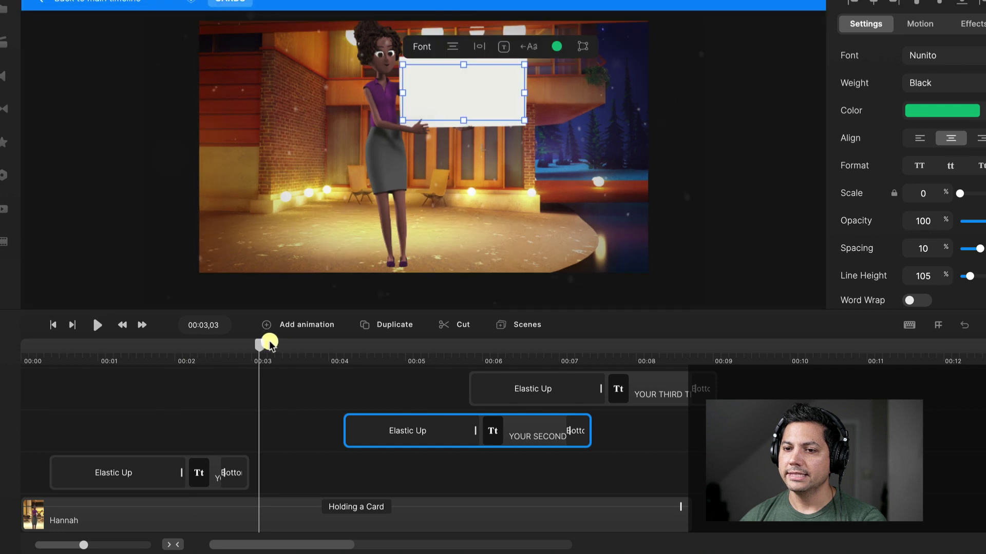
{"action": "left_click_drag", "start_coordinate": [259, 349], "coordinate": [283, 353]}
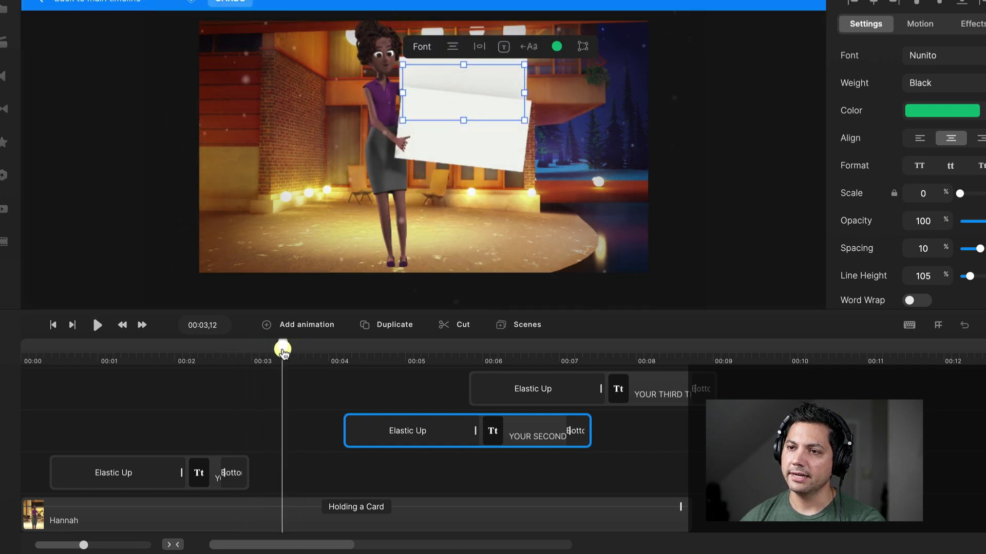
{"action": "left_click_drag", "start_coordinate": [248, 473], "coordinate": [294, 474]}
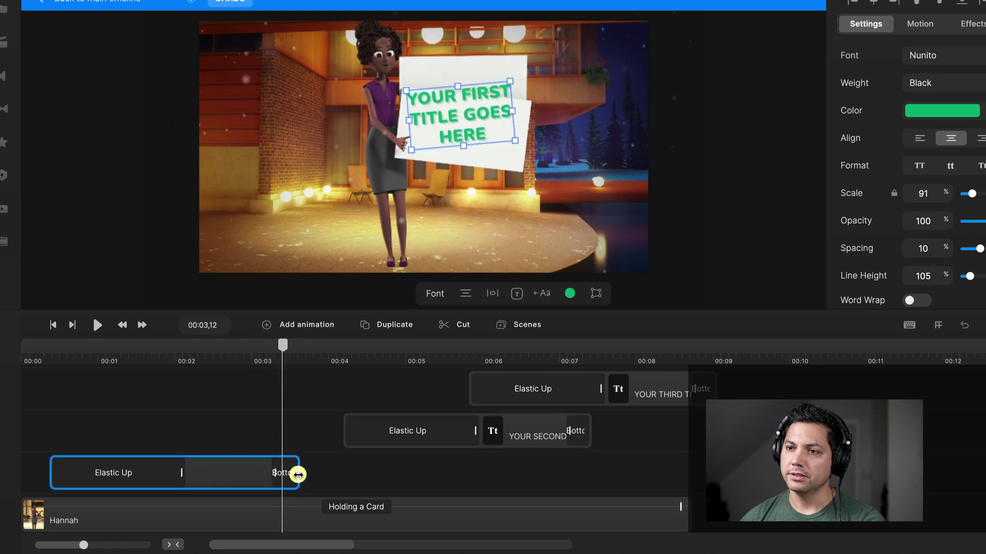
{"action": "left_click_drag", "start_coordinate": [298, 474], "coordinate": [296, 475]}
- Check the first title's timing and snap the second title to start right after it
{"action": "left_click", "coordinate": [269, 353]}
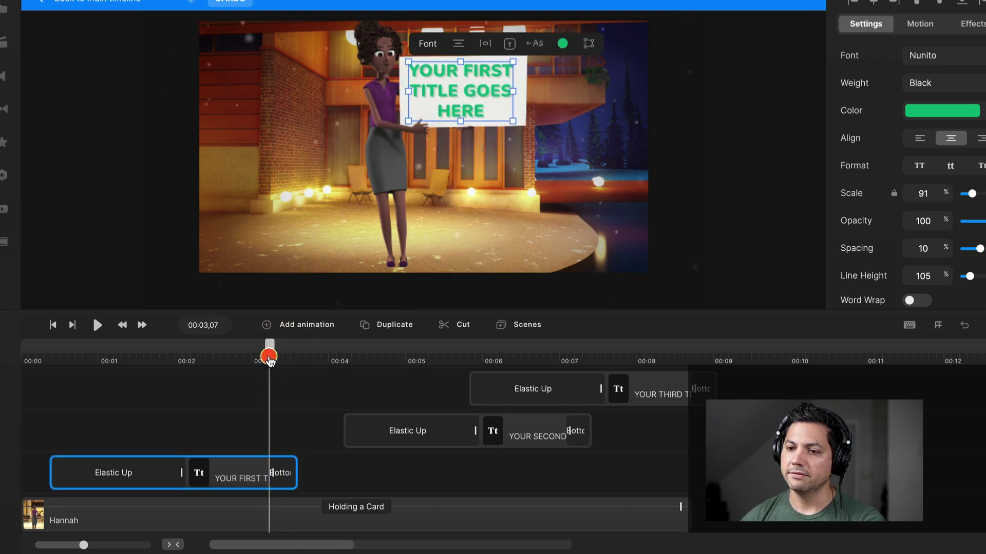
{"action": "key", "text": "space"}
{"action": "key", "text": "space"}
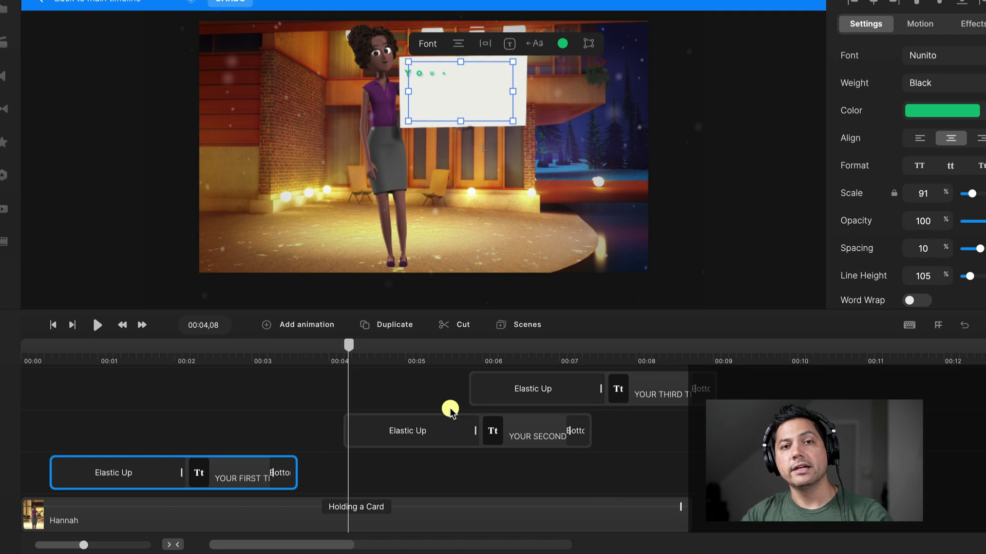
{"action": "left_click_drag", "start_coordinate": [519, 440], "coordinate": [478, 440]}
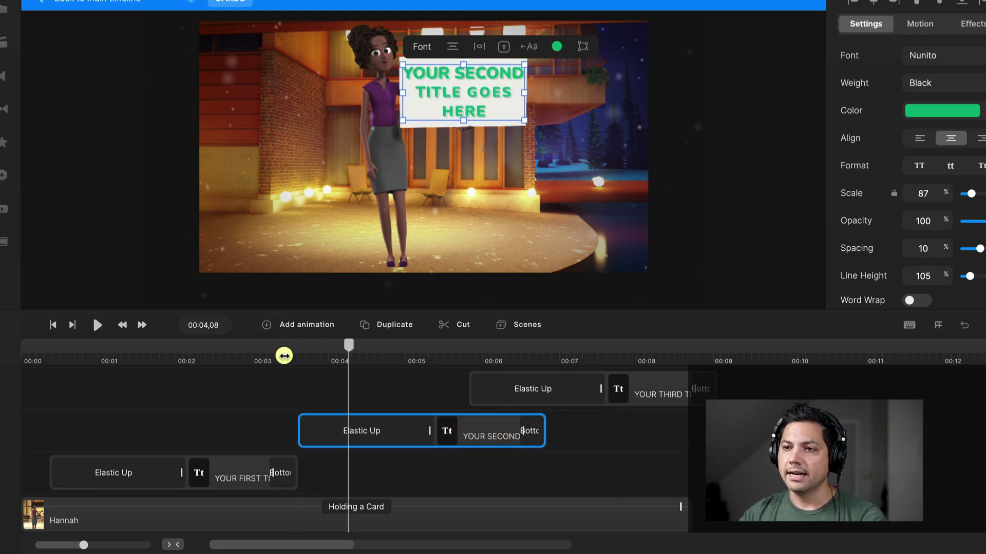
- Delay the third title and trim its start so it begins later
{"action": "left_click", "coordinate": [281, 355]}
{"action": "key", "text": "space"}
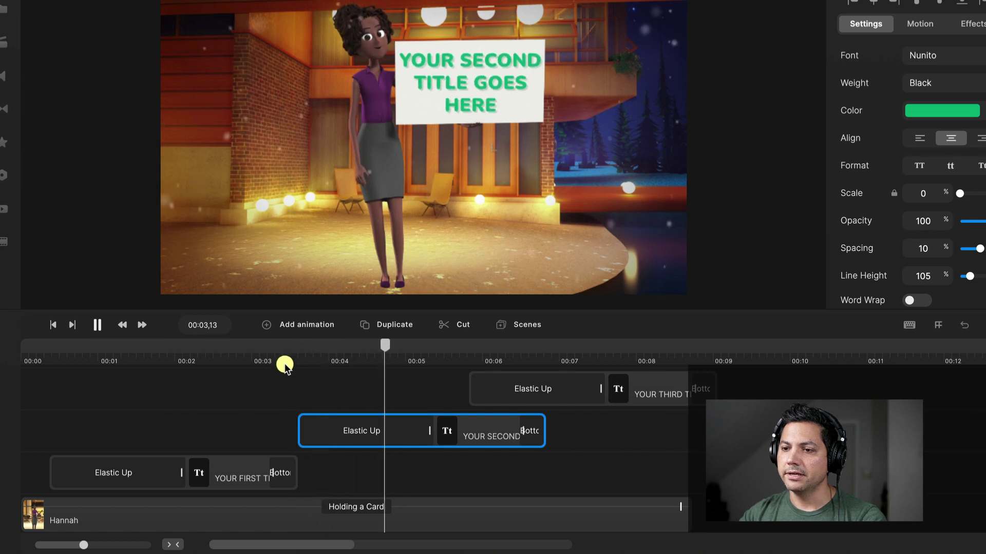
{"action": "left_click_drag", "start_coordinate": [643, 381], "coordinate": [737, 391]}
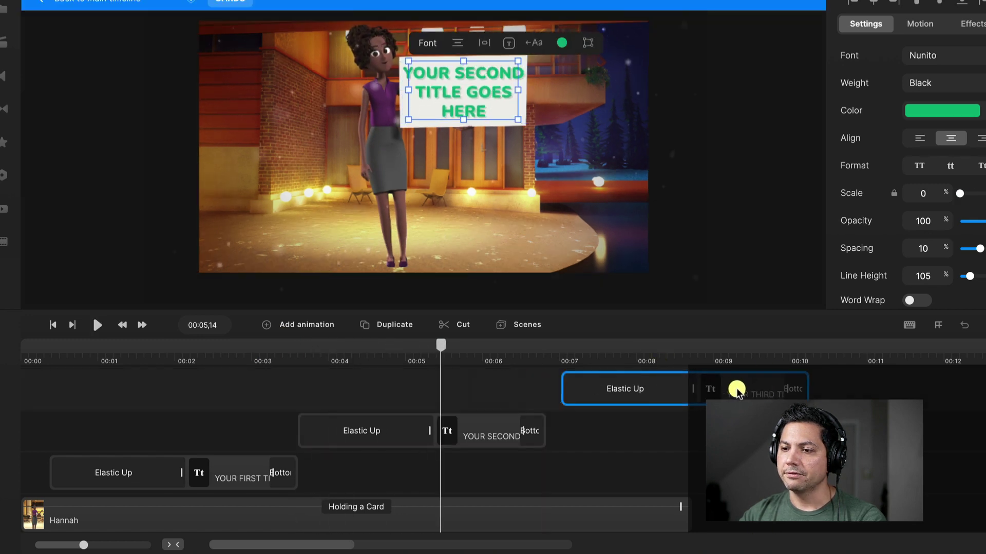
{"action": "left_click_drag", "start_coordinate": [440, 345], "coordinate": [570, 352]}
{"action": "left_click", "coordinate": [683, 393]}
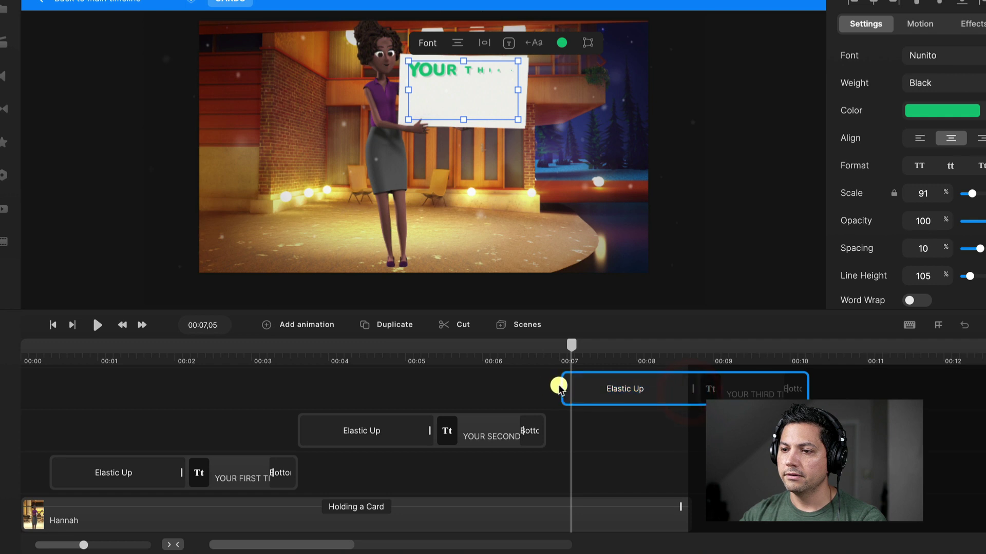
{"action": "left_click_drag", "start_coordinate": [581, 386], "coordinate": [629, 385]}
- Extend the second title so it stays on the card longer, then preview it
{"action": "left_click", "coordinate": [507, 358]}
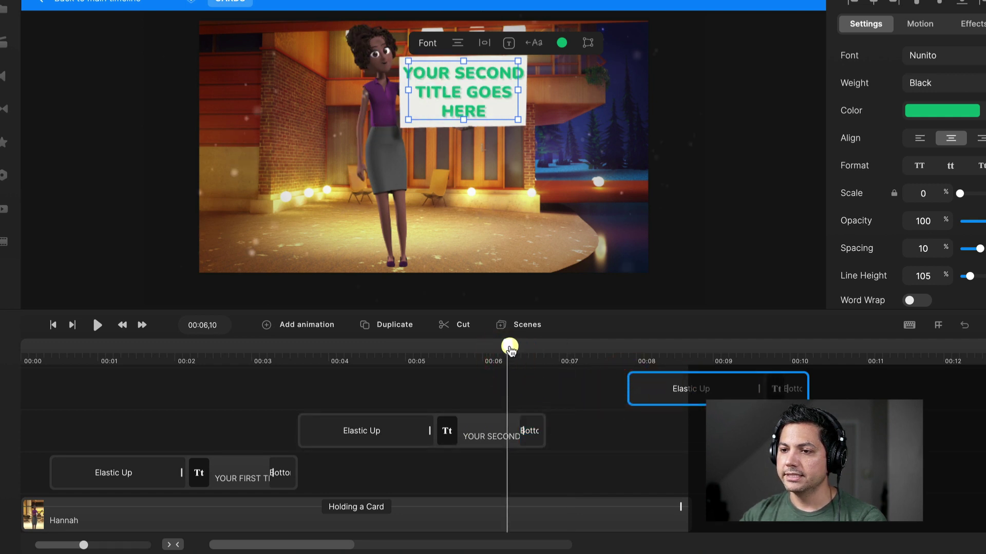
{"action": "left_click_drag", "start_coordinate": [508, 346], "coordinate": [584, 351]}
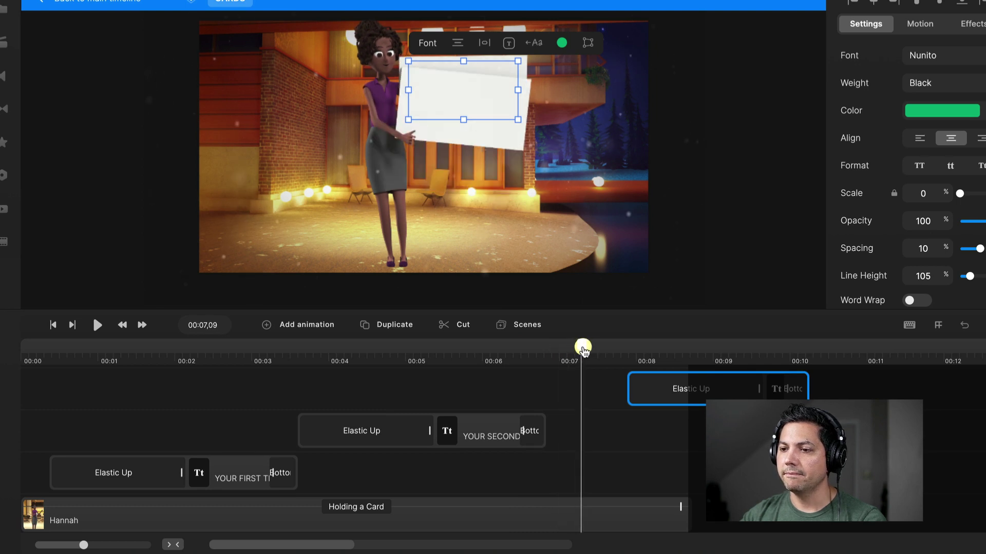
{"action": "left_click_drag", "start_coordinate": [545, 436], "coordinate": [586, 430]}
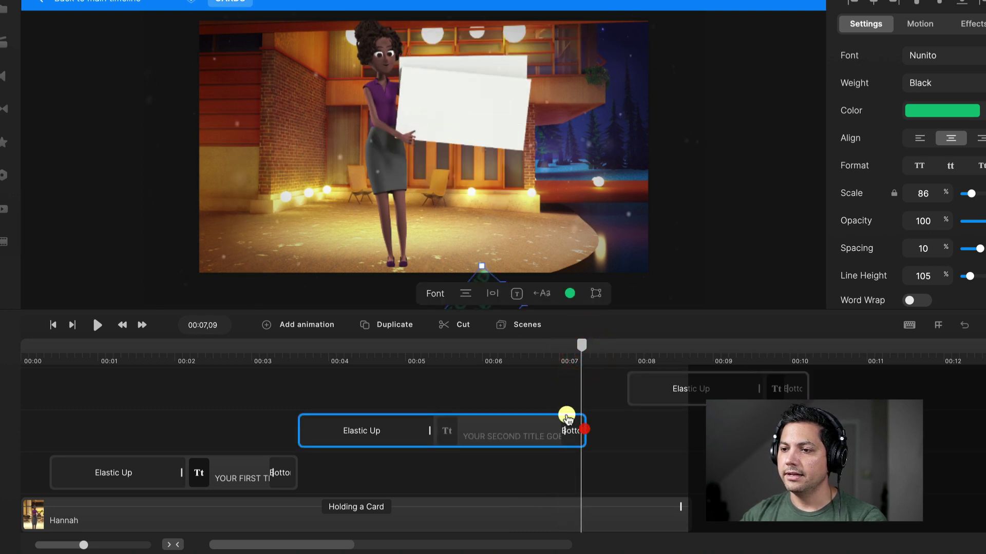
{"action": "left_click", "coordinate": [529, 353]}
{"action": "key", "text": "space"}
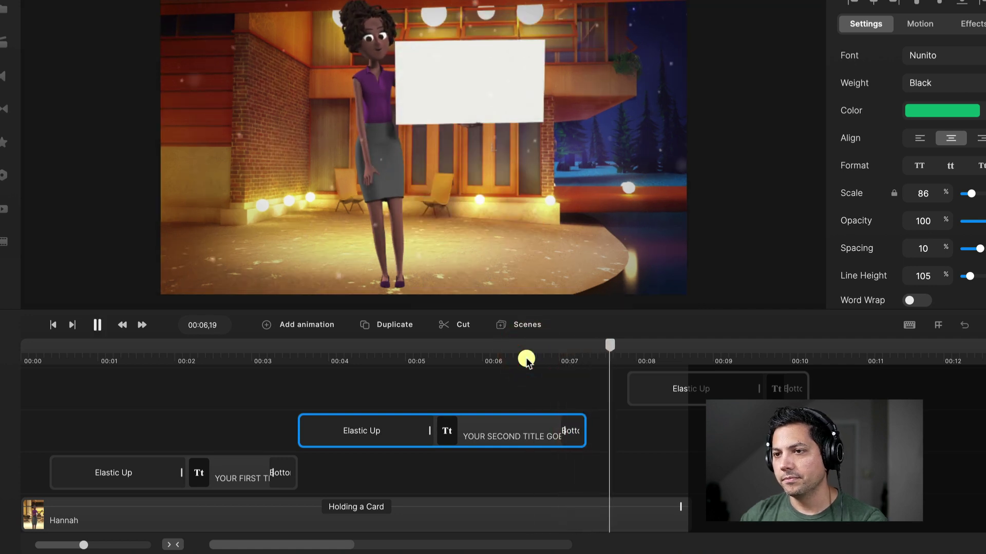
{"action": "key", "text": "space"}
- Stretch the second title to about 00:07, review the titles, and return to the main timeline
{"action": "left_click_drag", "start_coordinate": [574, 353], "coordinate": [582, 348]}
{"action": "left_click_drag", "start_coordinate": [585, 425], "coordinate": [594, 423]}
{"action": "left_click", "coordinate": [556, 354]}
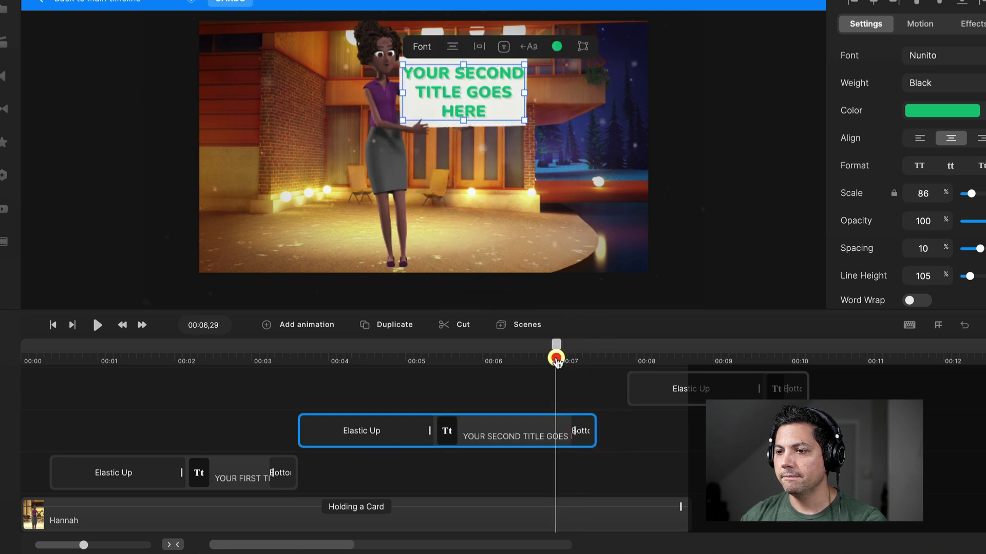
{"action": "key", "text": "space"}
{"action": "key", "text": "space"}
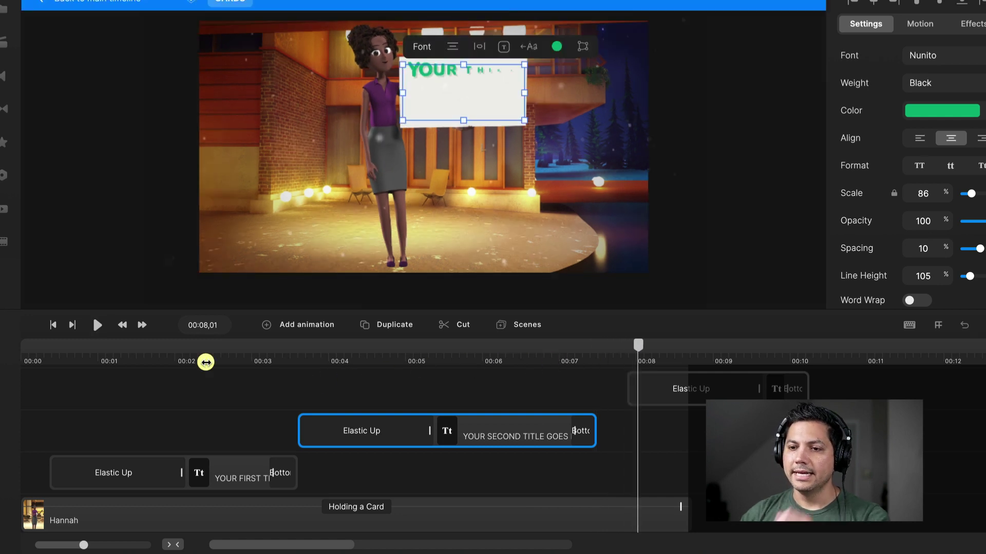
{"action": "left_click", "coordinate": [136, 359]}
{"action": "left_click", "coordinate": [97, 1]}
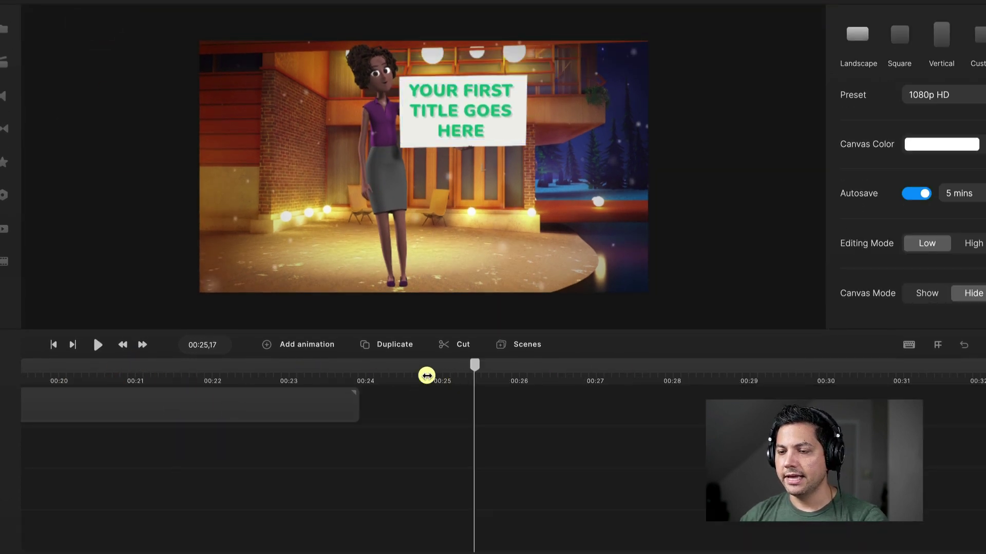
{"action": "left_click", "coordinate": [380, 380]}
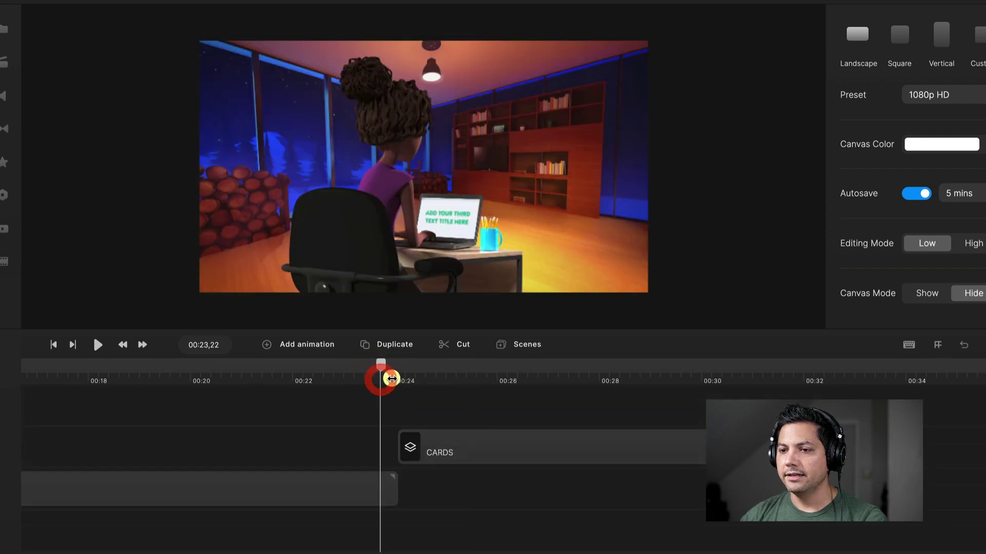
{"action": "key", "text": "space"}
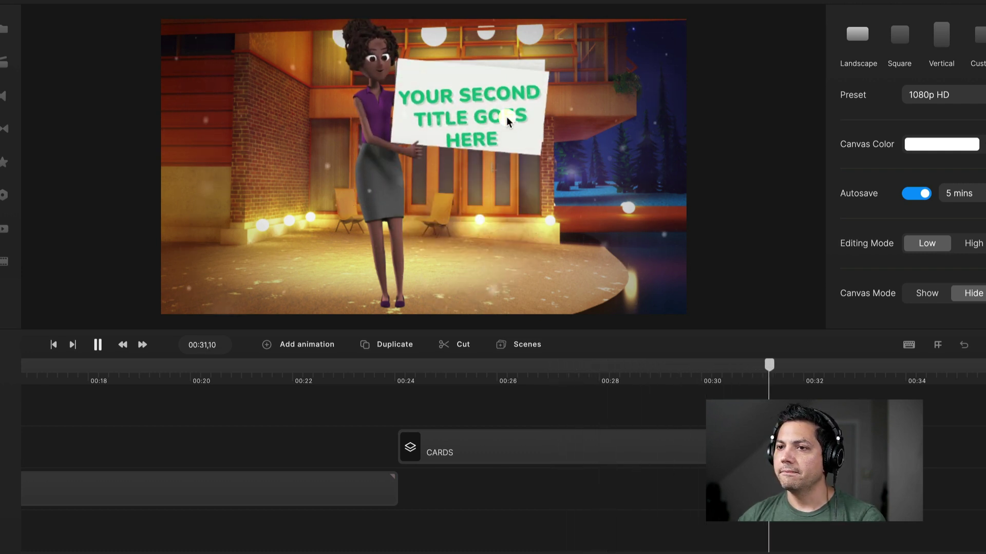
{"action": "left_click", "coordinate": [507, 116]}
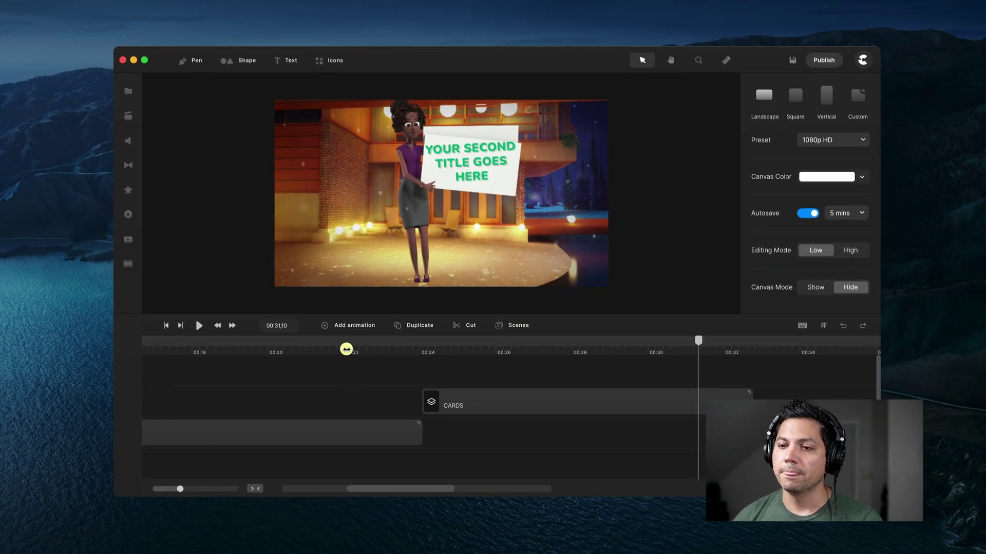
{"action": "left_click_drag", "start_coordinate": [347, 349], "coordinate": [270, 358]}
{"action": "scroll", "coordinate": [324, 399], "scroll_direction": "down", "scroll_amount": 2}
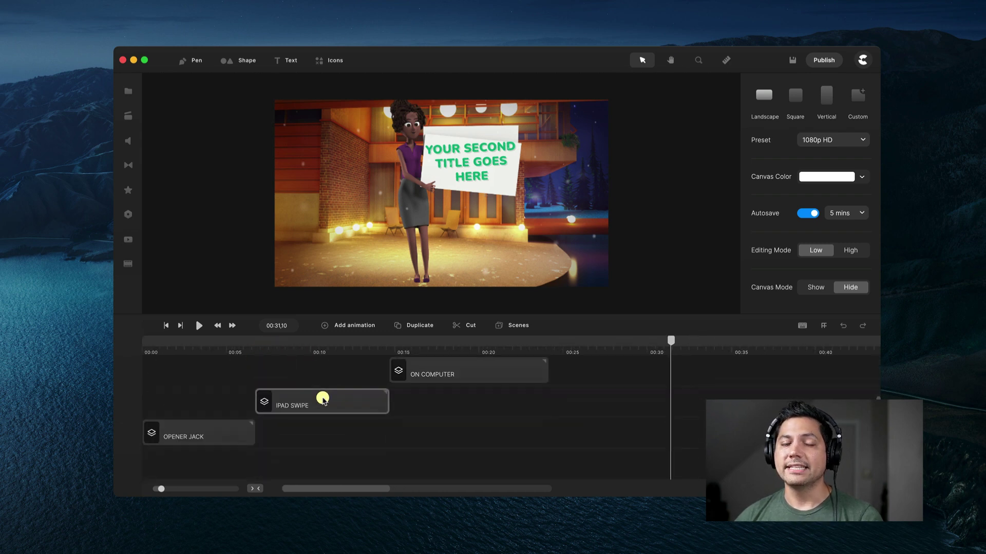